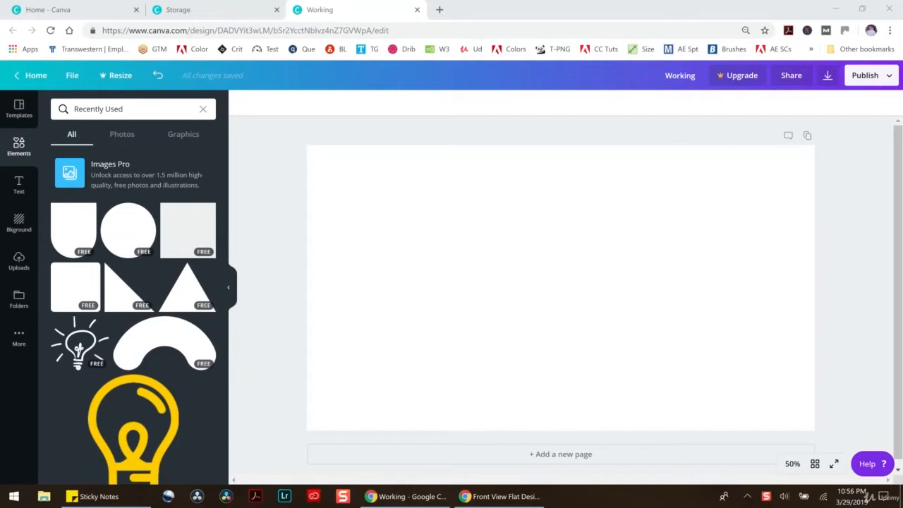
Add a square shape and enlarge it into a strip spanning the full width of the page's lower part
click(220, 13)
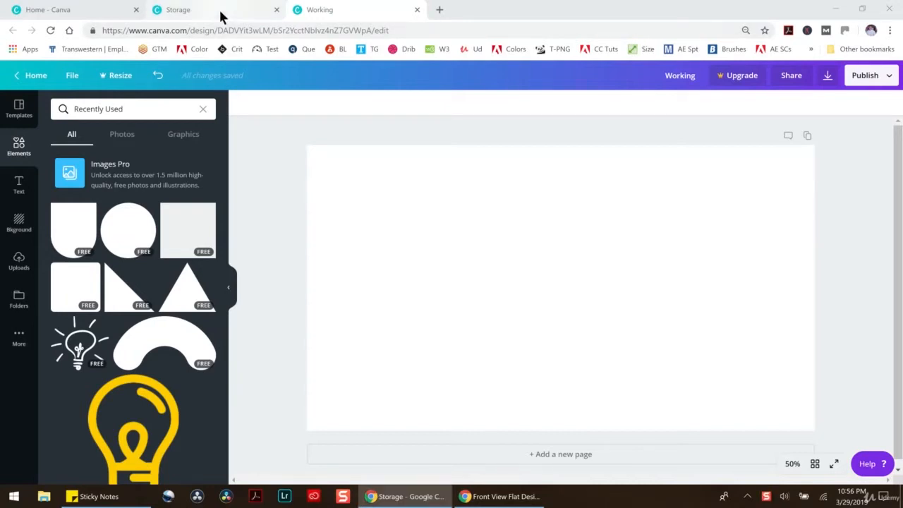
click(346, 10)
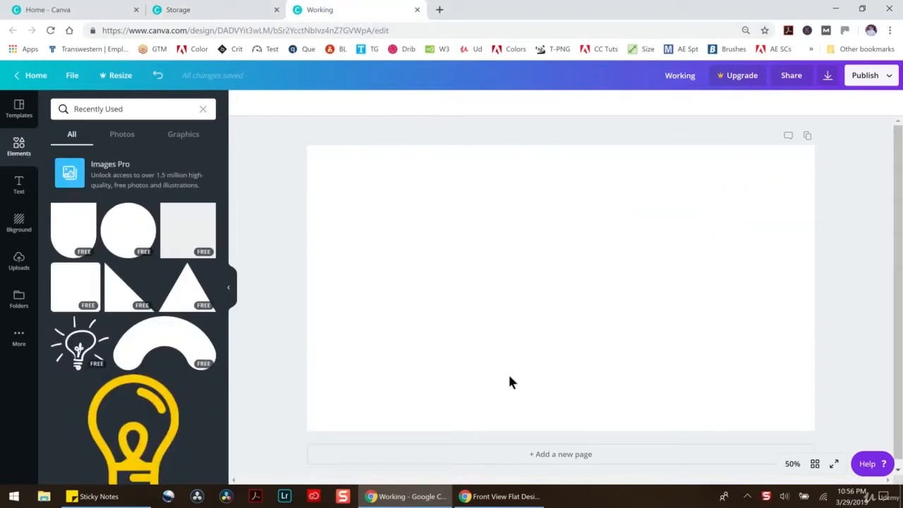
click(188, 229)
drag(554, 286, 397, 461)
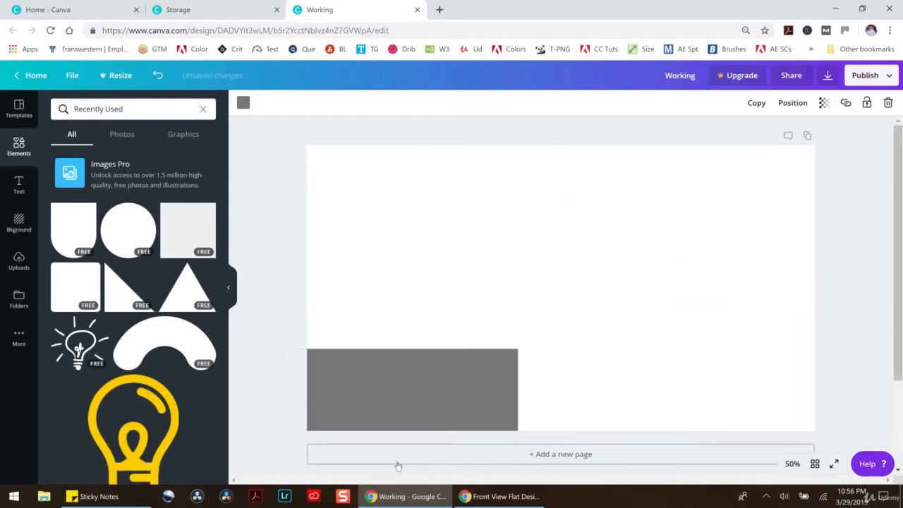
drag(513, 461, 826, 457)
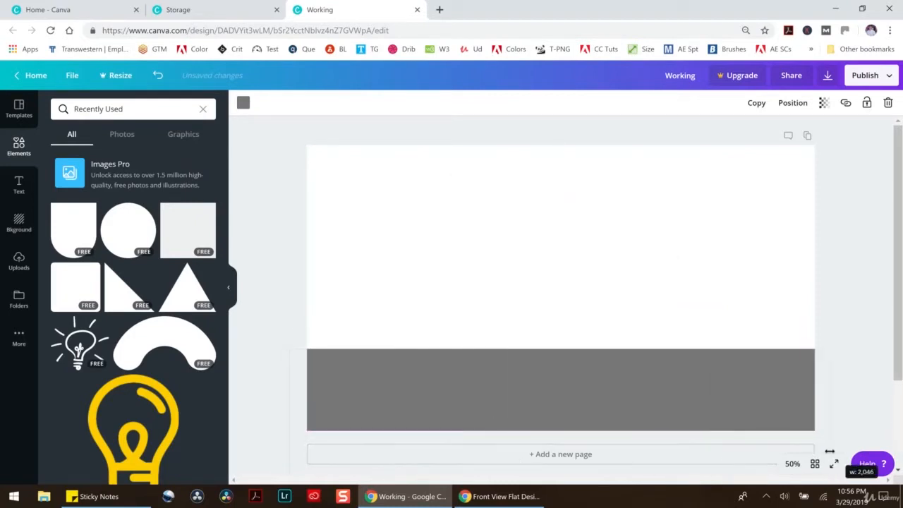
drag(645, 373, 643, 387)
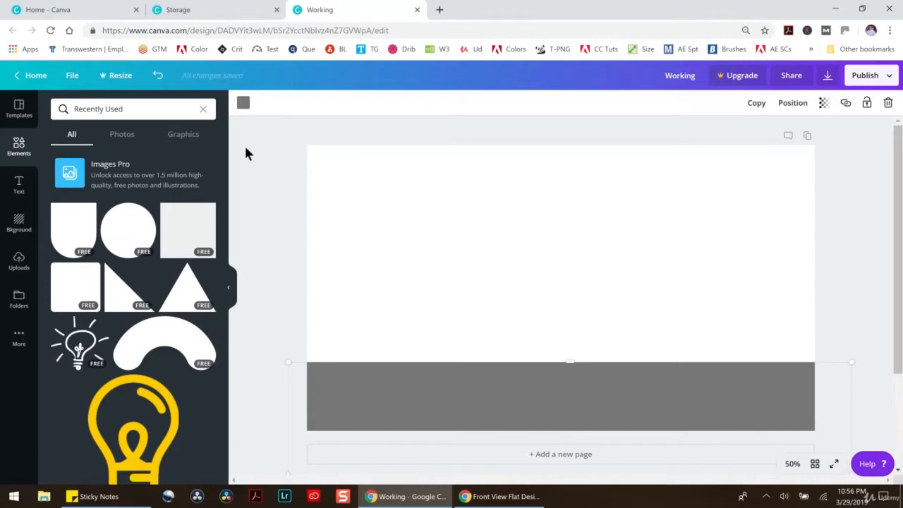
Recolor the lower strip to the custom brown #866533
click(244, 106)
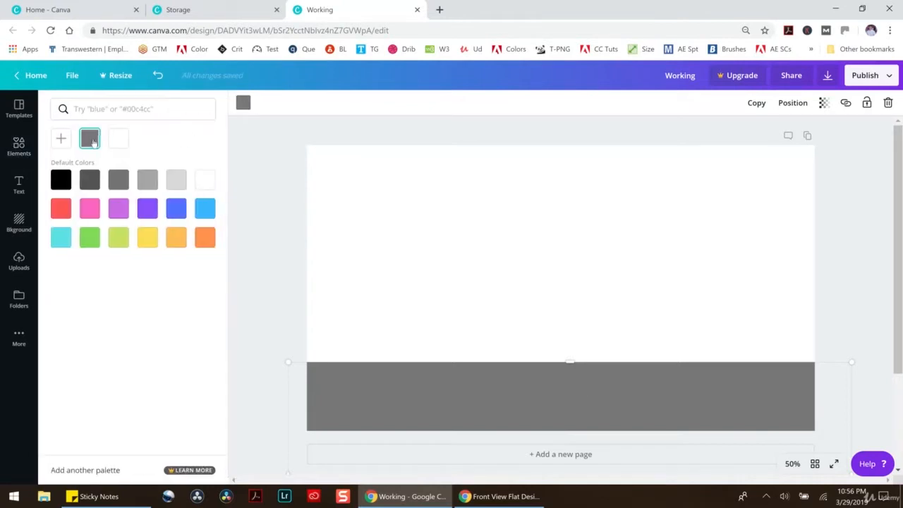
click(175, 238)
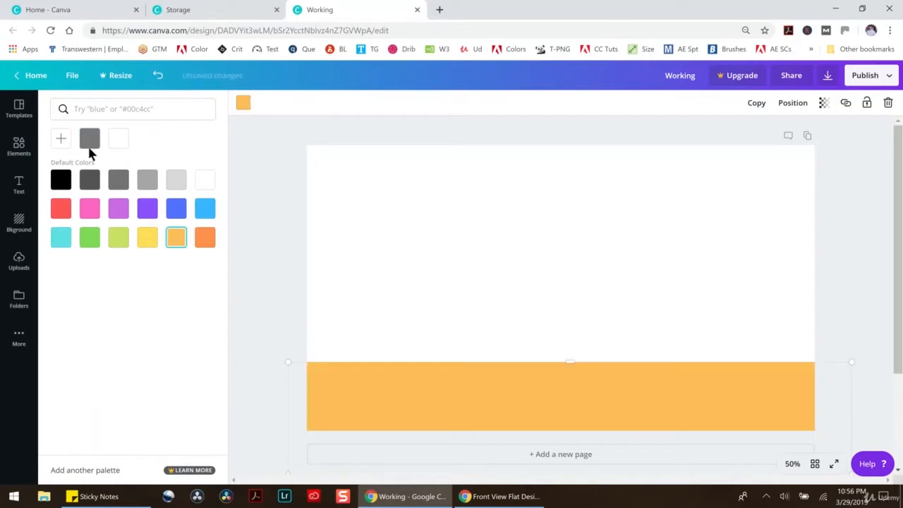
click(61, 138)
mouse_move(150, 200)
mouse_down()
mouse_move(154, 188)
mouse_move(146, 190)
mouse_up()
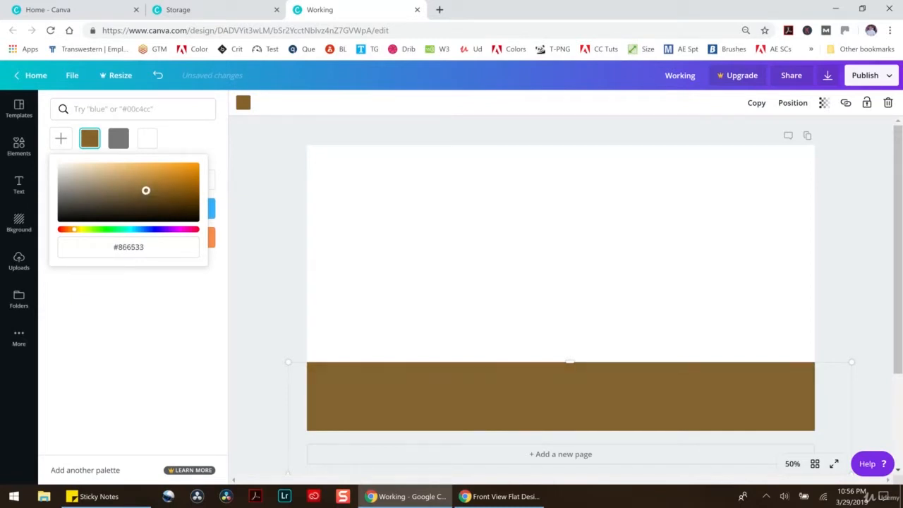
click(241, 311)
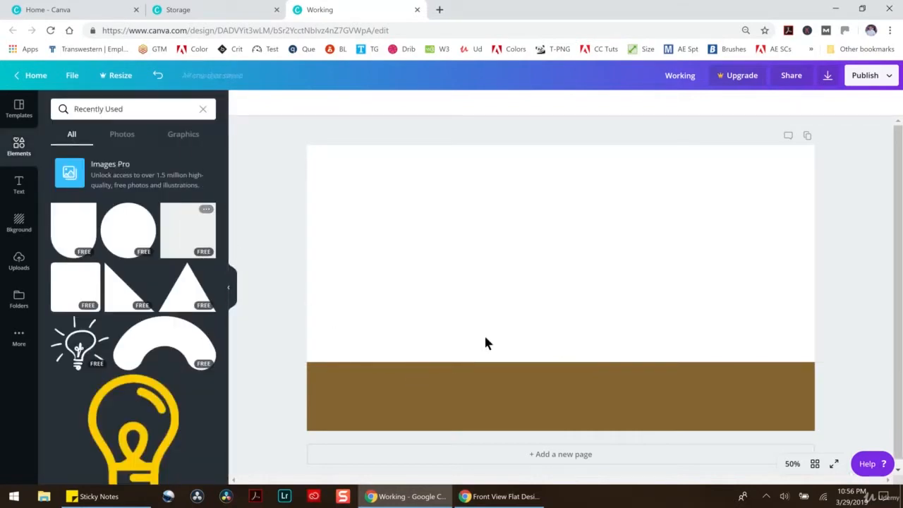
Duplicate the brown rectangle, place the copy over the upper page as a wall, and color it light blue #b2cad8
click(473, 389)
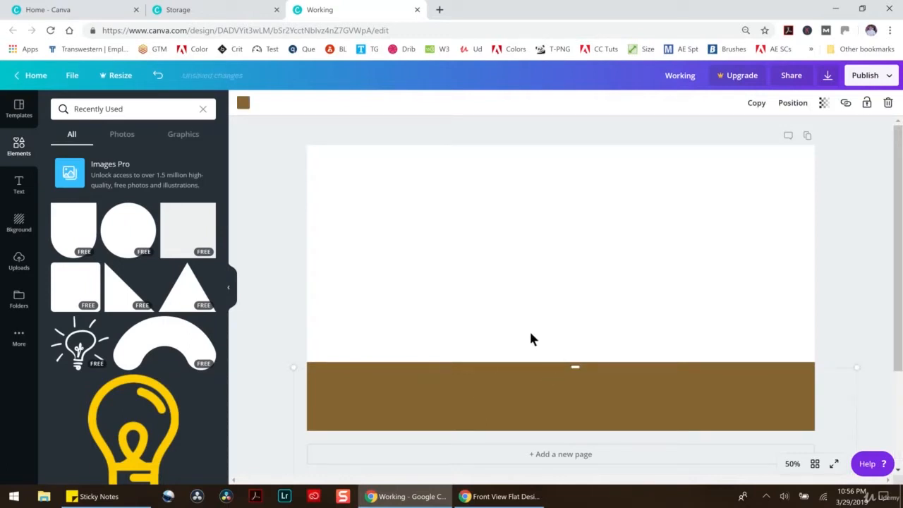
drag(554, 381, 529, 162)
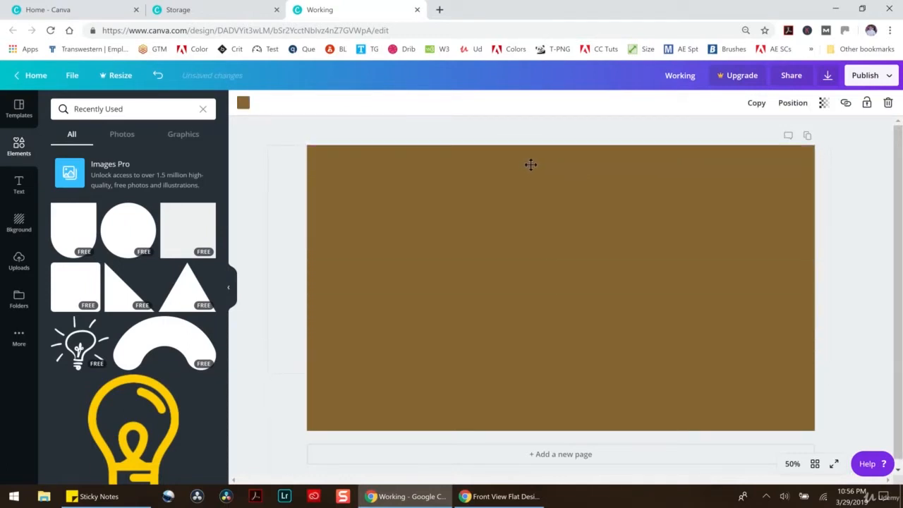
click(243, 103)
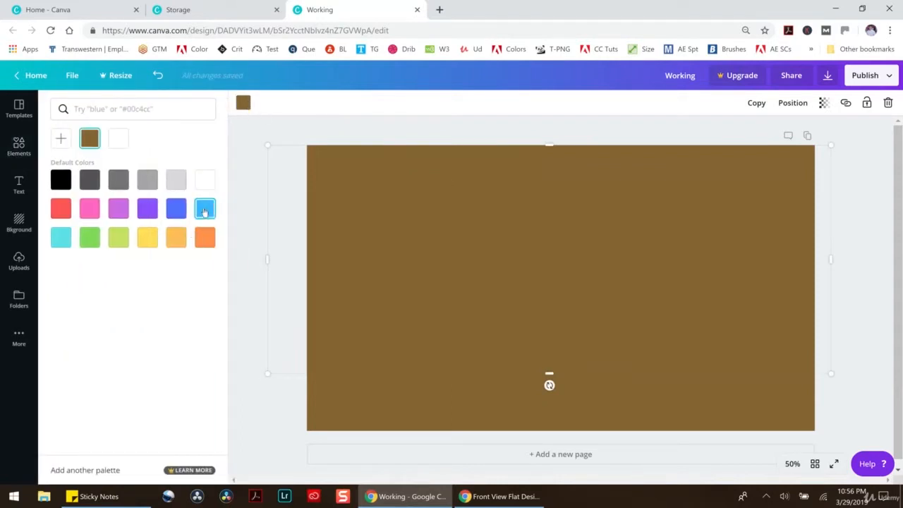
click(204, 210)
click(64, 143)
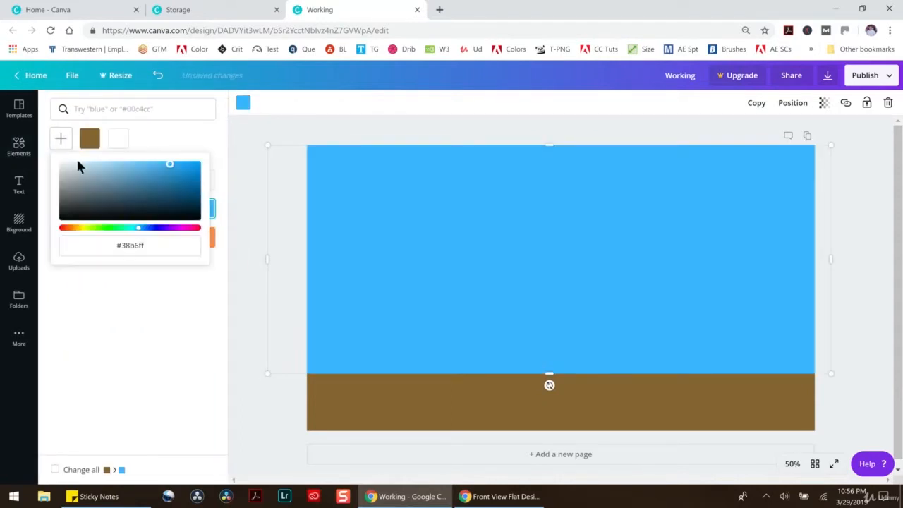
drag(111, 169, 82, 180)
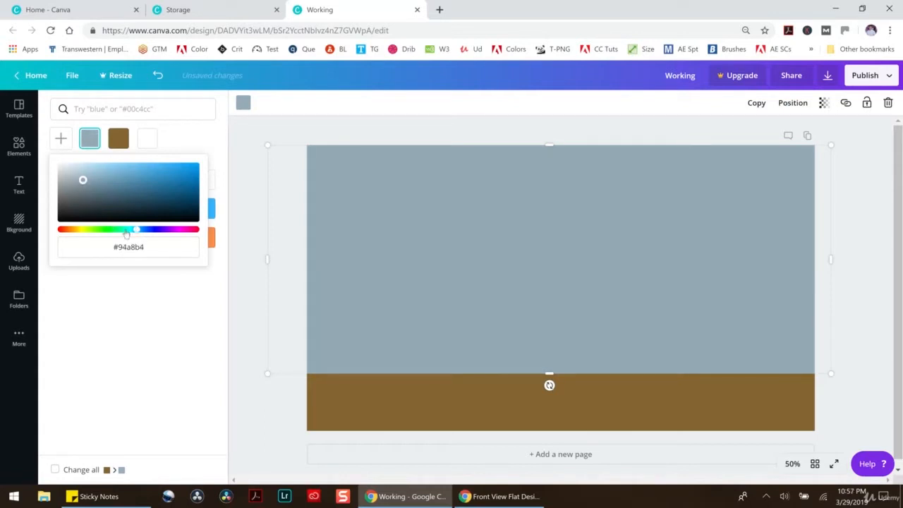
drag(82, 181, 83, 172)
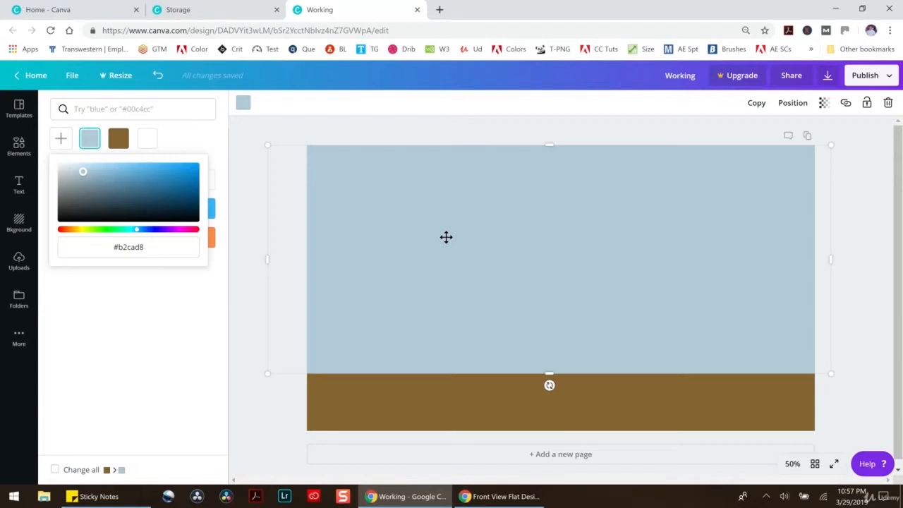
click(246, 170)
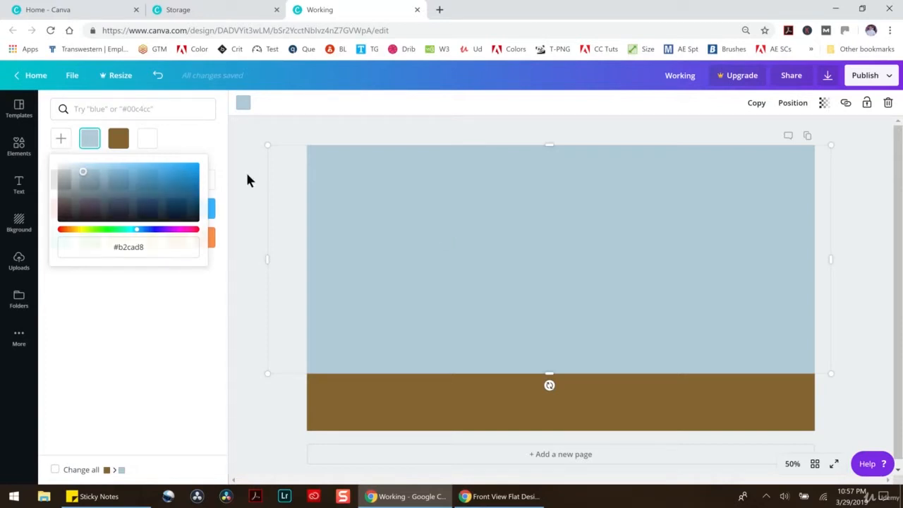
Lock the blue wall and brown desk rectangles together so they cannot be moved
drag(279, 131, 592, 441)
click(866, 103)
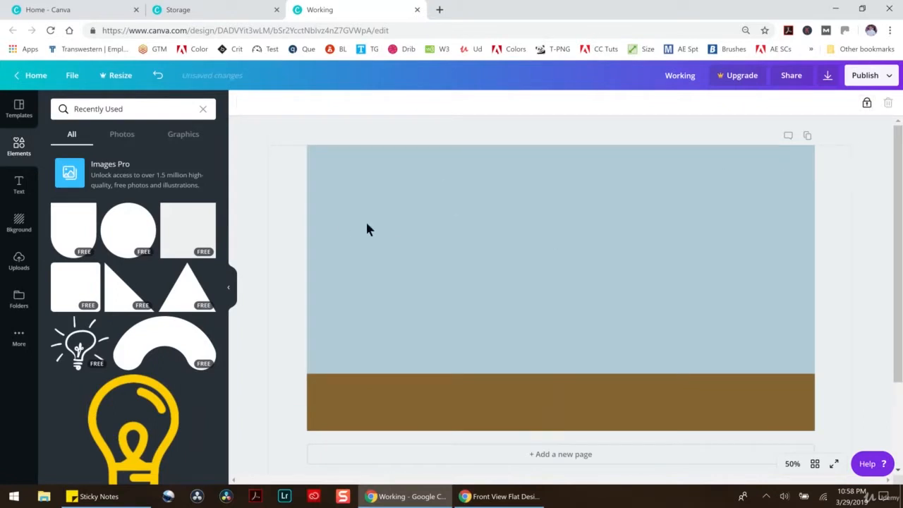
click(316, 124)
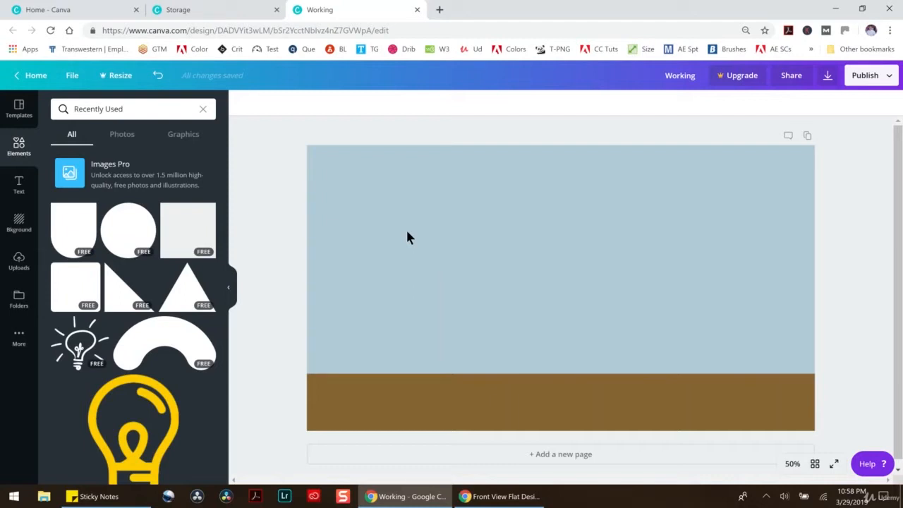
drag(316, 129, 503, 203)
Copy all the office illustrations from the Storage design into the Working design, undoing the extra duplicate paste
click(230, 13)
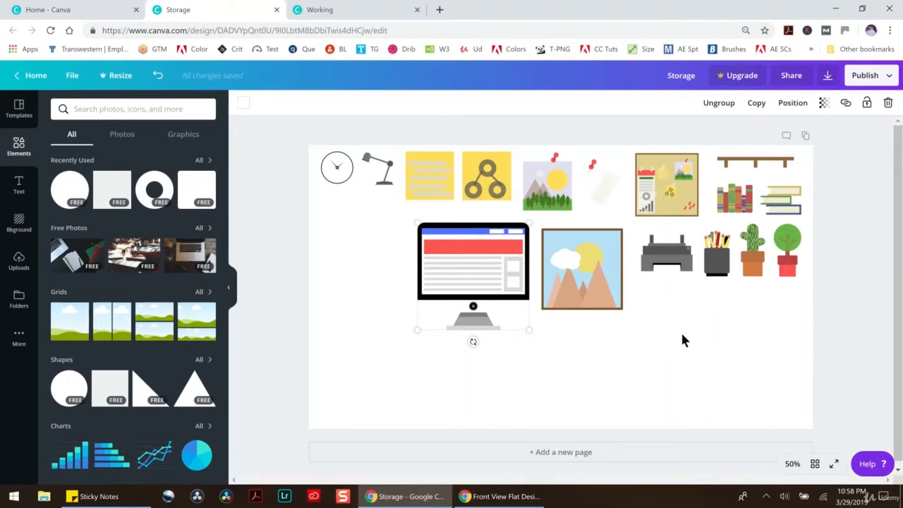
drag(793, 396, 272, 135)
click(350, 20)
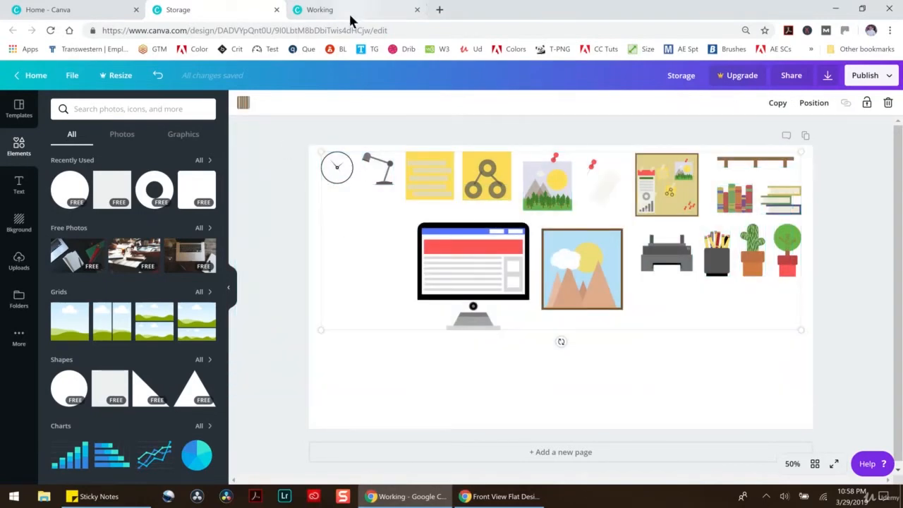
key(ctrl+v)
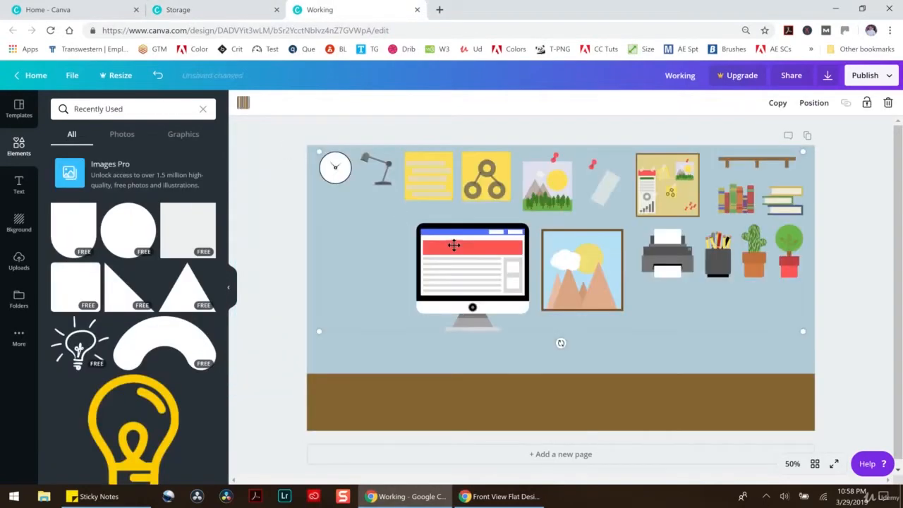
key(ctrl+v)
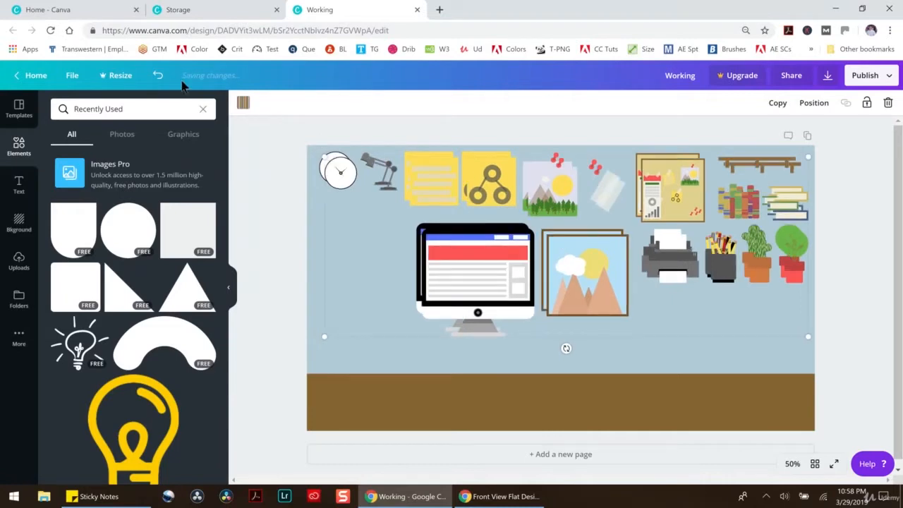
click(157, 75)
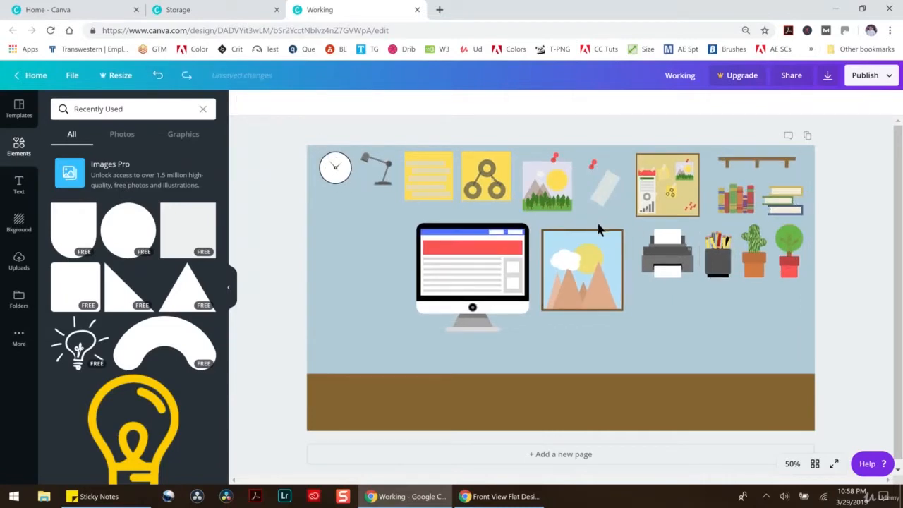
Try selecting individual pasted illustrations in the Working design, and undo the paste of the whole set
click(576, 245)
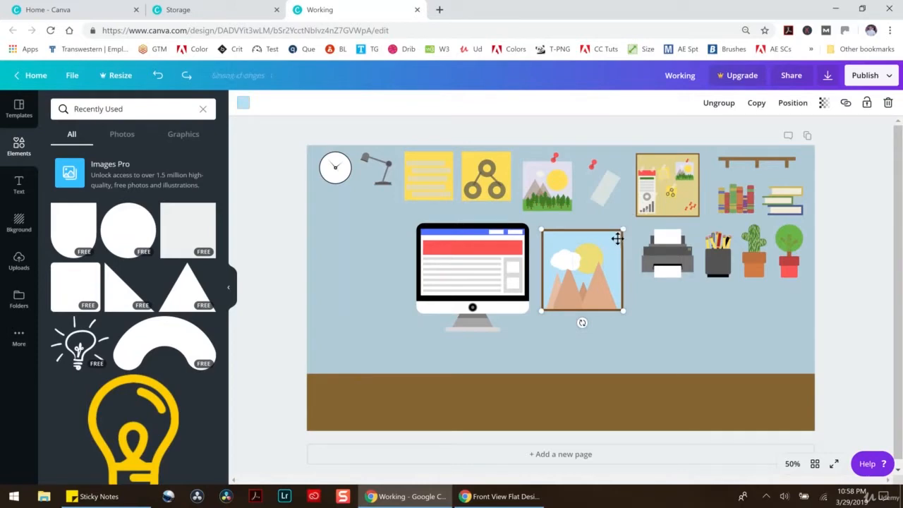
click(662, 192)
mouse_move(615, 237)
mouse_down()
mouse_move(627, 282)
mouse_move(614, 242)
mouse_up()
click(159, 75)
click(159, 75)
Copy only the computer monitor group from the Storage design and paste it into the Working design
click(180, 9)
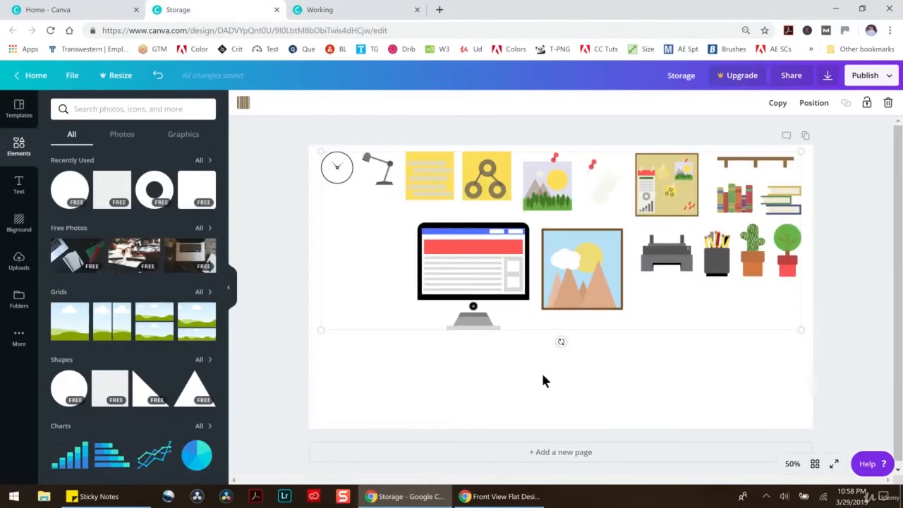
click(572, 396)
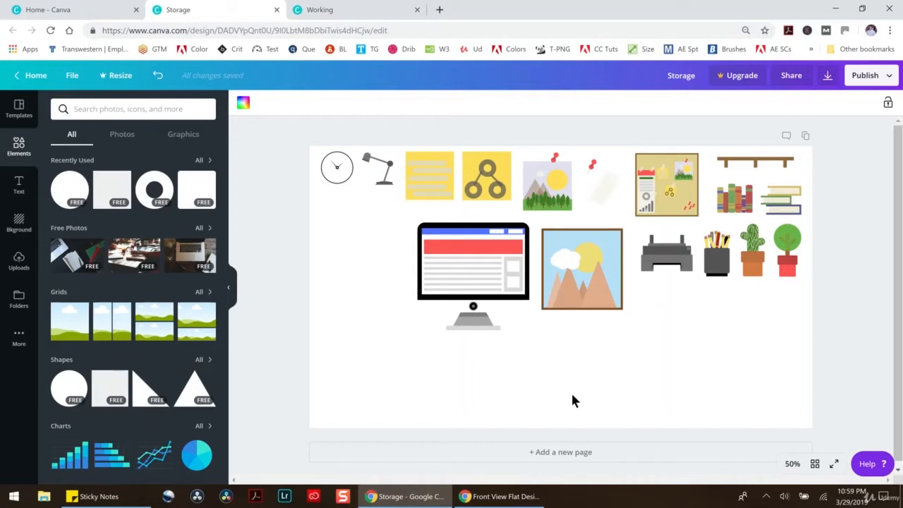
click(478, 275)
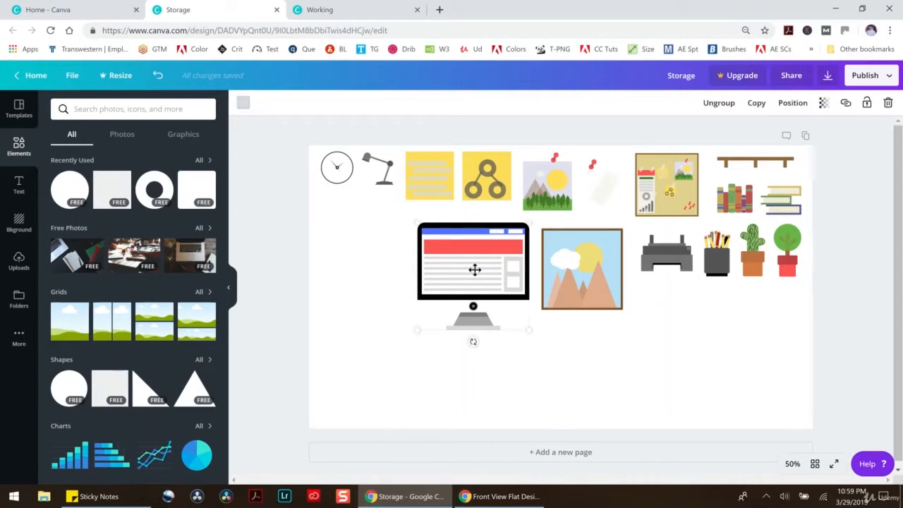
click(362, 10)
click(443, 262)
key(ctrl+v)
Enlarge the monitor and place it near the page's center with its stand on the brown desk
drag(488, 284, 600, 331)
drag(638, 379, 699, 435)
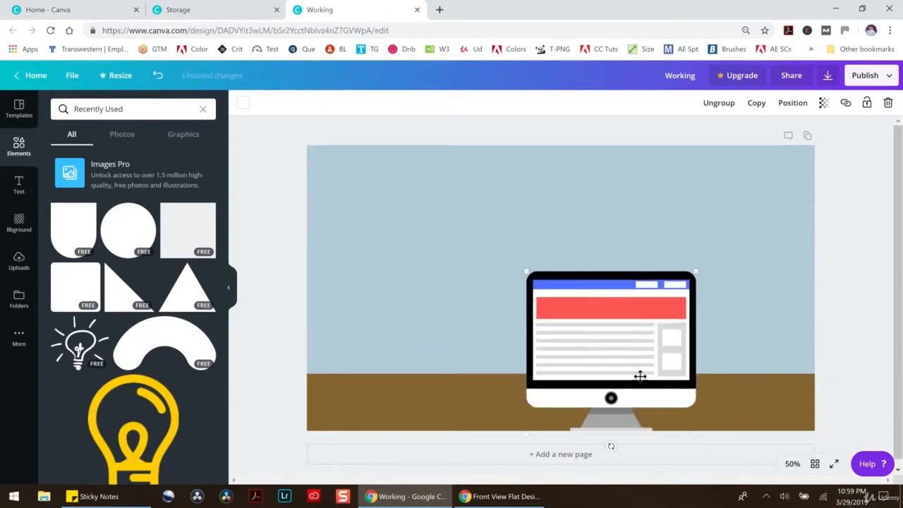
drag(638, 374, 576, 301)
drag(634, 362, 662, 390)
drag(606, 323, 590, 332)
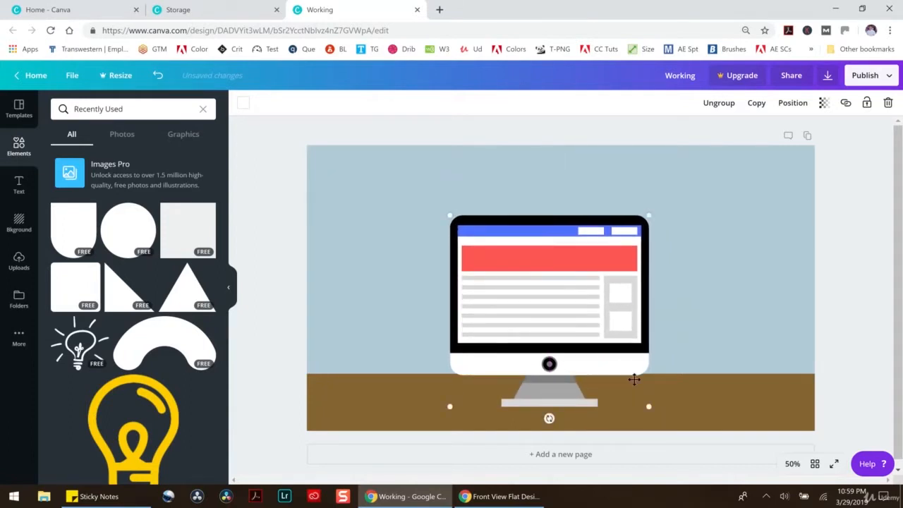
Try the monitor at a much larger size that fills most of the page's height
drag(649, 405, 756, 476)
drag(621, 378, 571, 280)
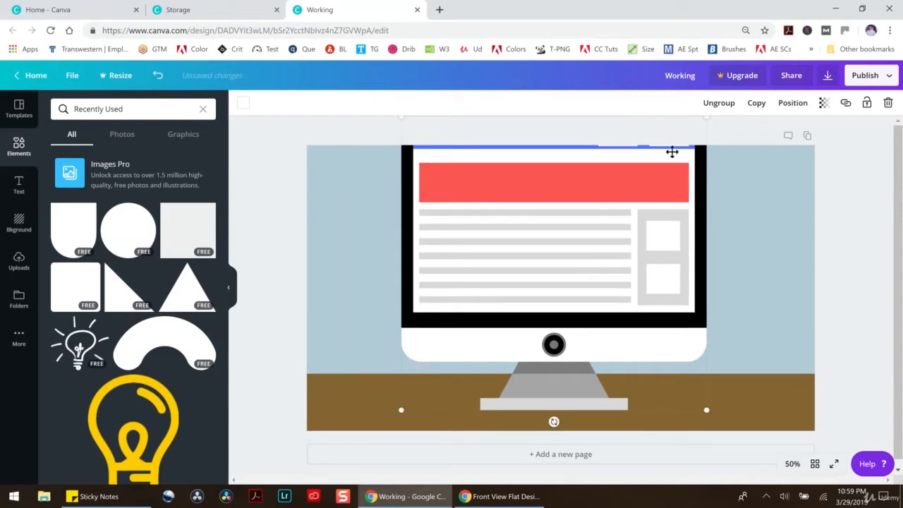
drag(706, 117, 669, 153)
drag(612, 211, 634, 222)
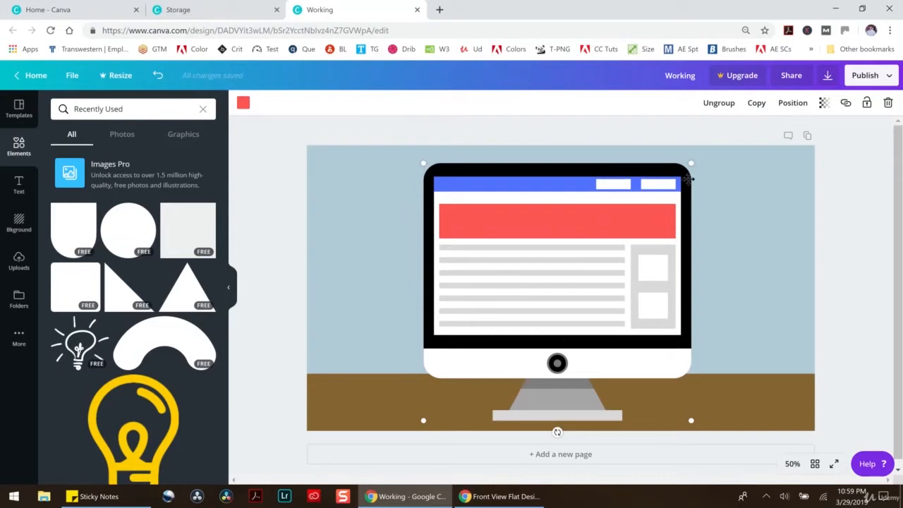
Reduce the monitor to about two-fifths of the page width, centered with its stand on the desk
drag(691, 163, 585, 286)
drag(528, 343, 589, 305)
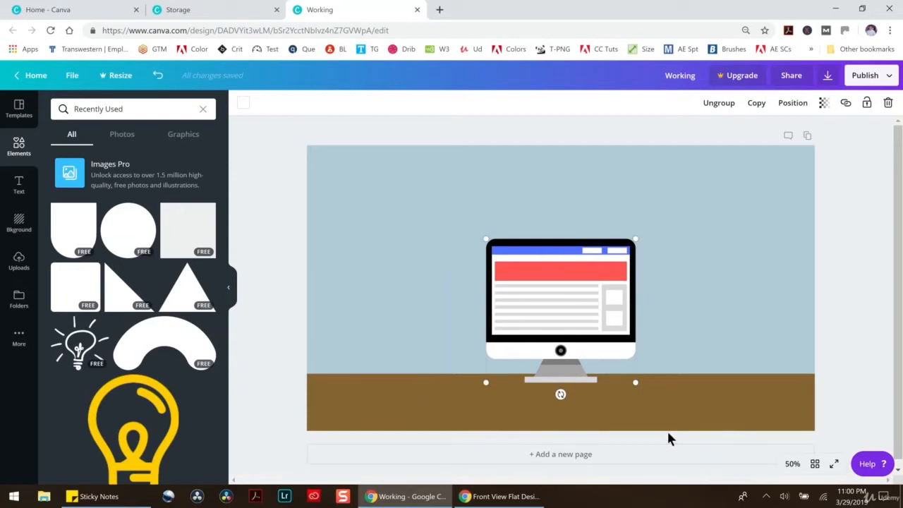
drag(635, 381, 604, 358)
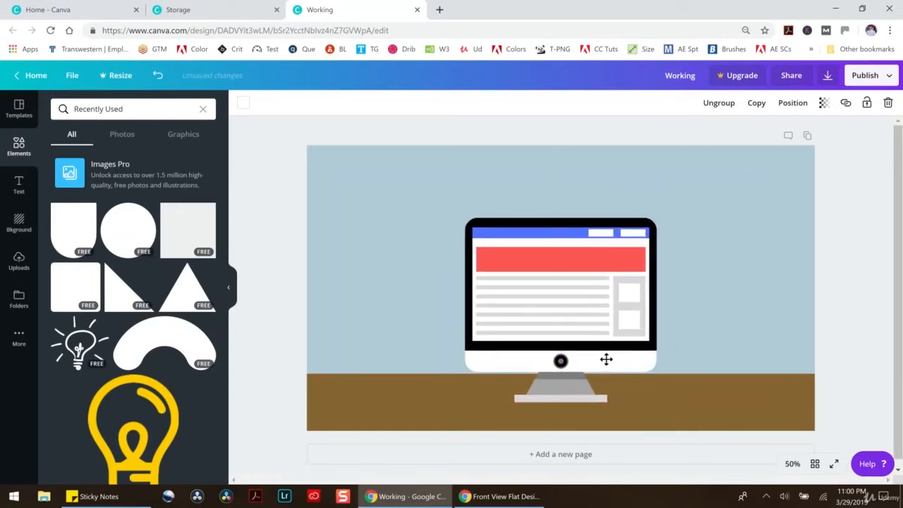
drag(655, 218, 644, 243)
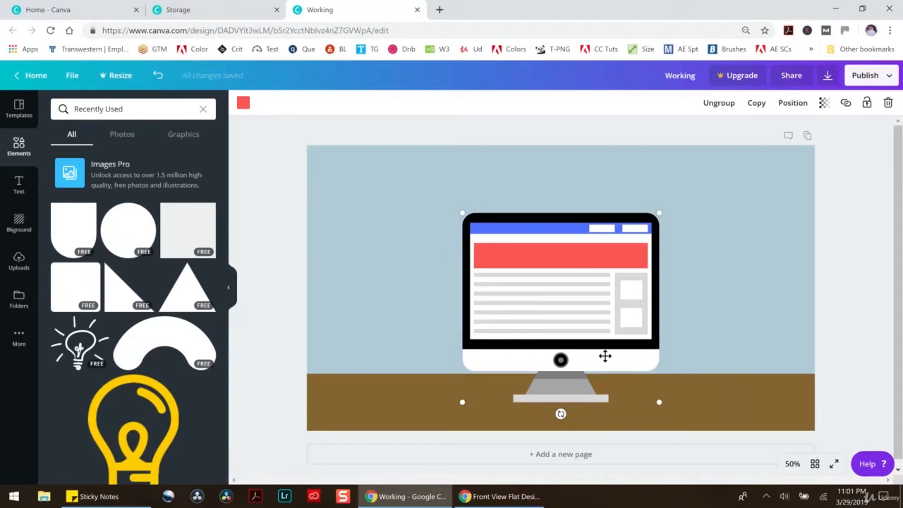
Add a large rounded square overlapping the monitor's lower part and extending past the page's bottom edge, colored black
click(72, 290)
drag(574, 314, 580, 464)
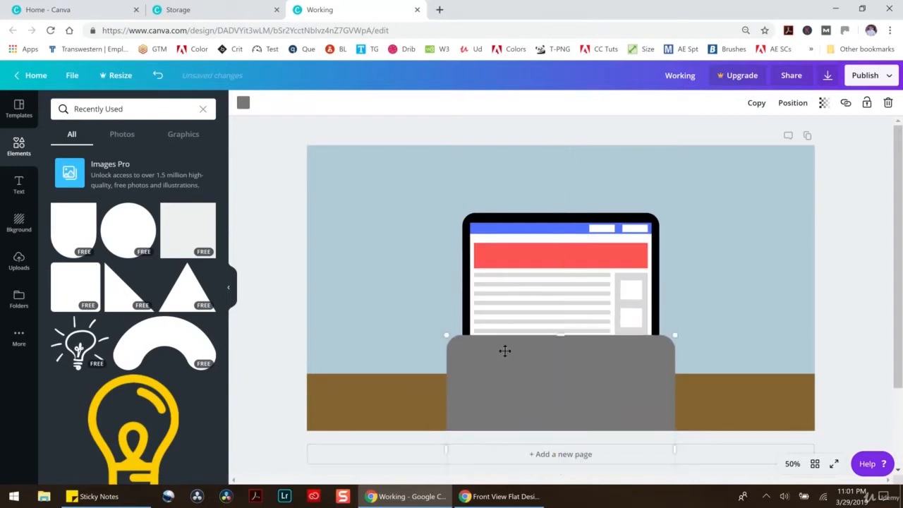
click(243, 103)
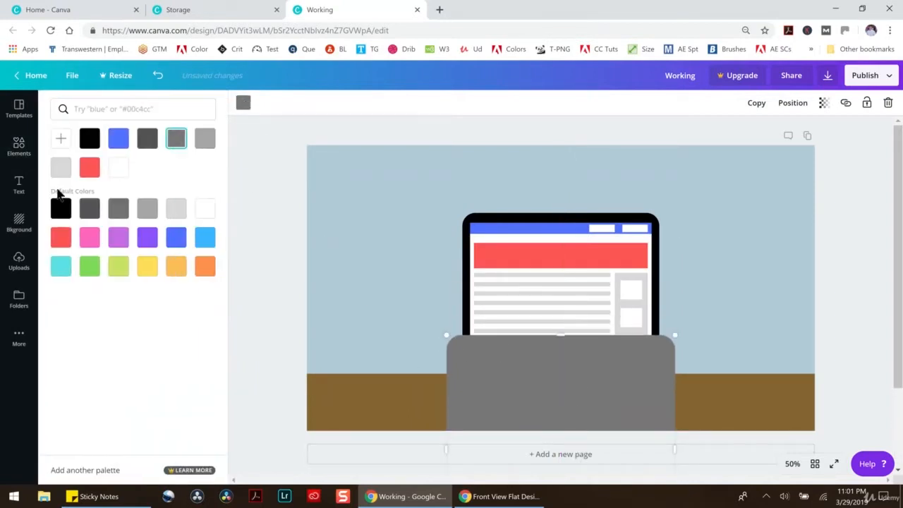
click(61, 208)
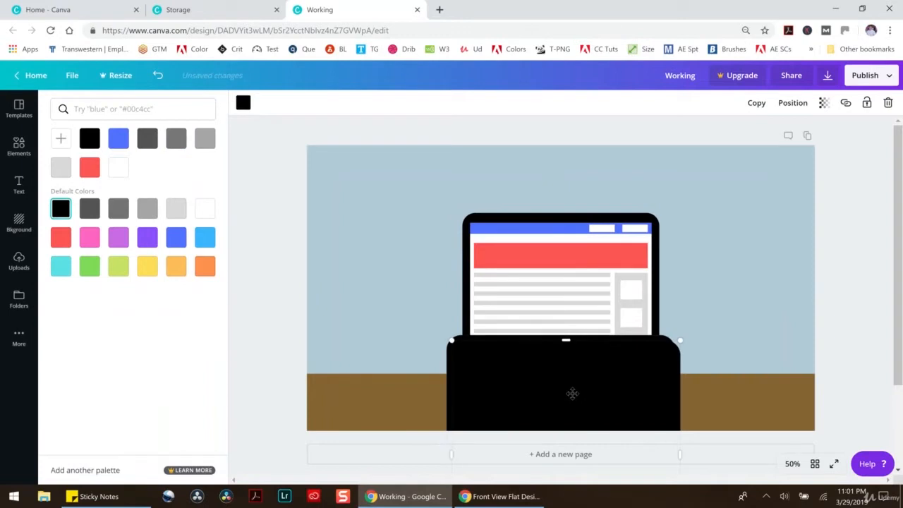
Layer two progressively smaller centered copies on the black rounded square, the first light grey and the innermost black
drag(677, 339, 599, 368)
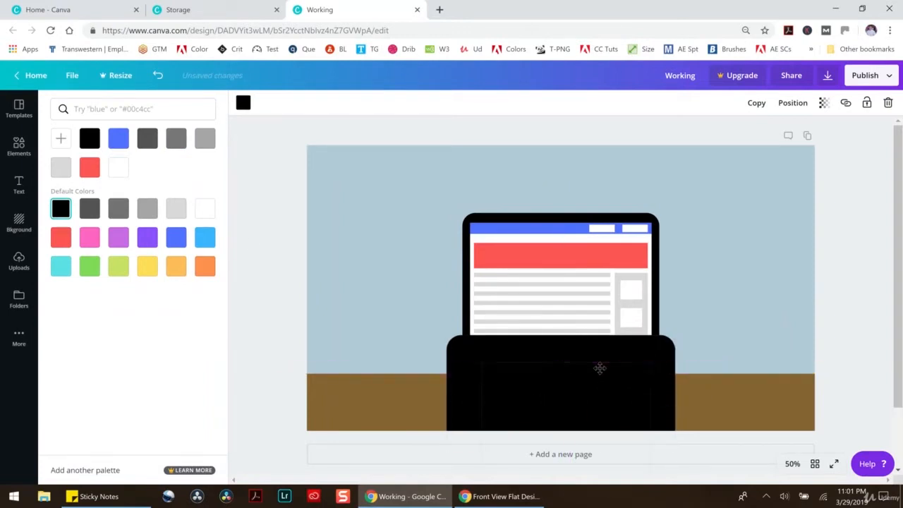
click(176, 208)
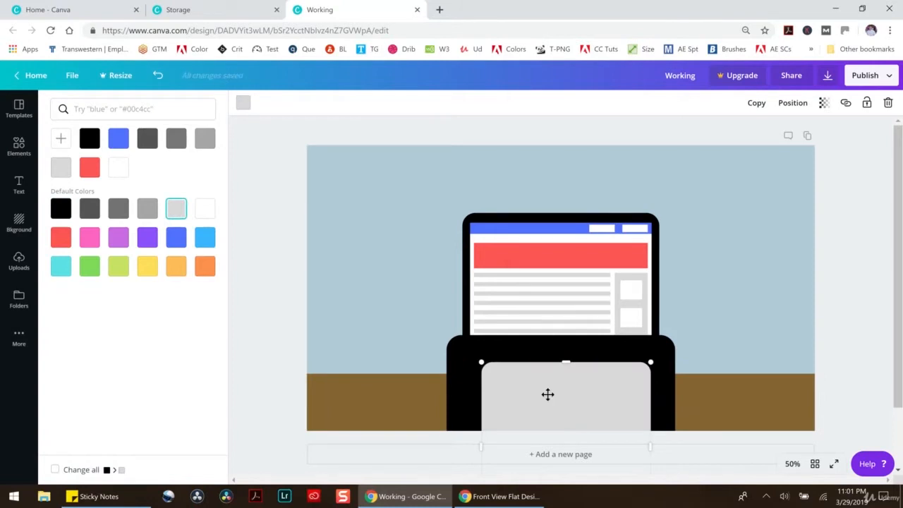
mouse_move(558, 397)
mouse_down()
mouse_move(544, 397)
mouse_move(566, 397)
mouse_up()
drag(644, 373, 629, 386)
drag(584, 409, 592, 391)
click(90, 141)
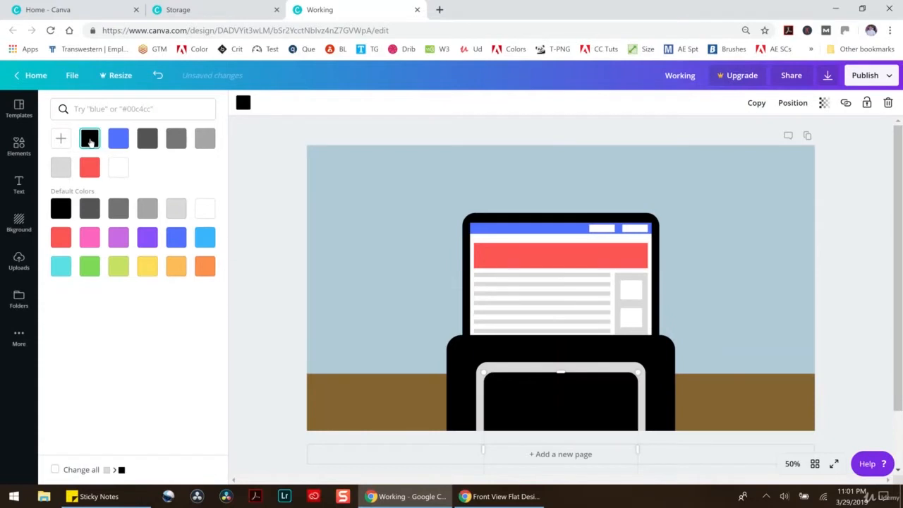
click(246, 279)
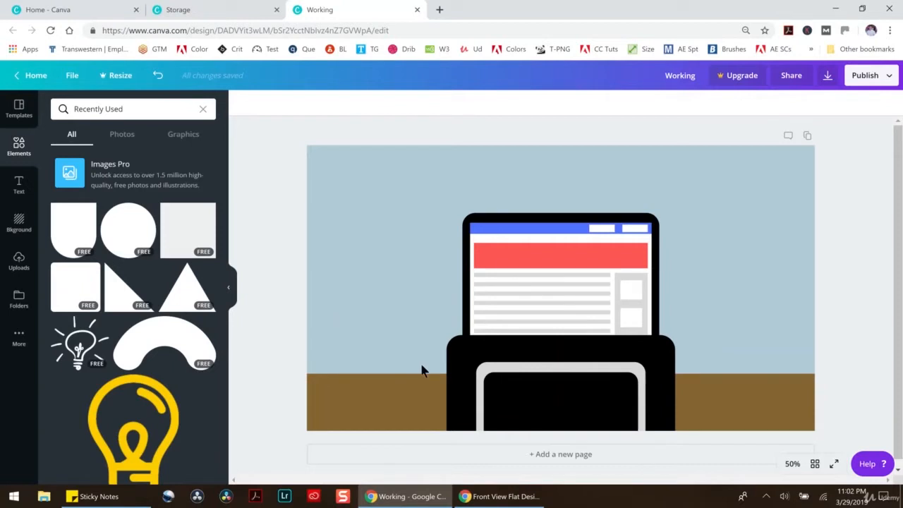
Lower the large black rounded square below the monitor's stand and delete the smaller grey and black copies
click(517, 361)
drag(511, 358, 508, 431)
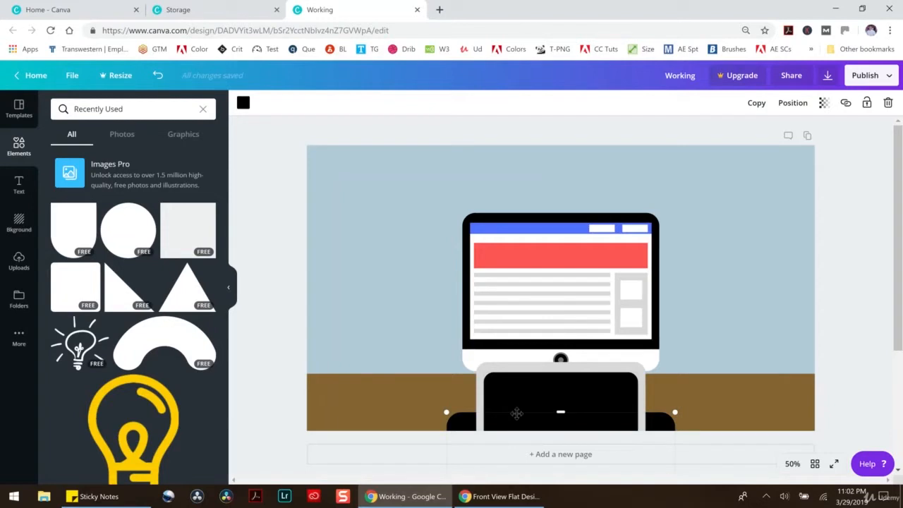
click(514, 413)
click(618, 359)
click(887, 104)
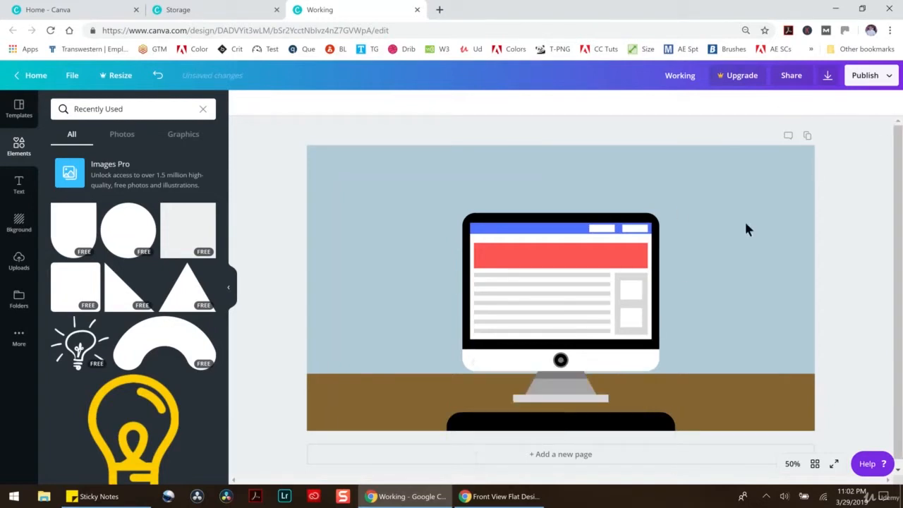
Delete the remaining black rounded shape at the page's bottom edge
click(596, 423)
click(888, 103)
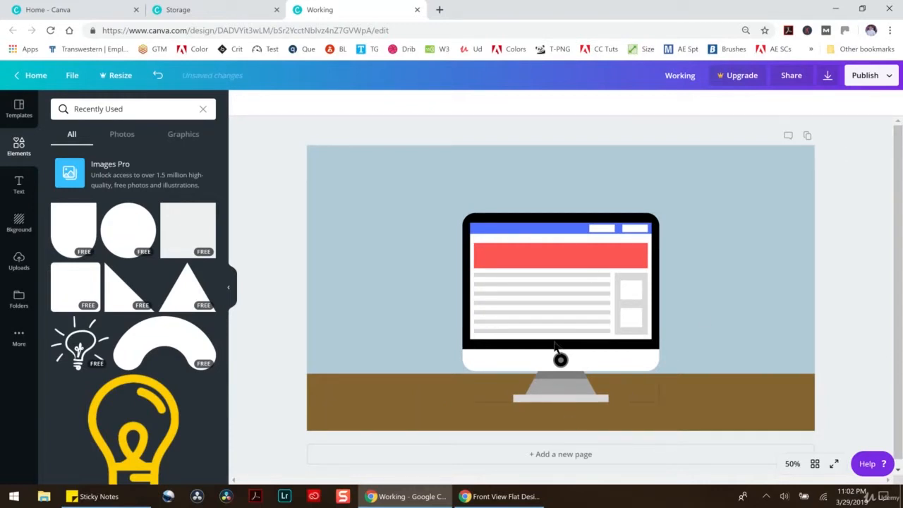
click(158, 74)
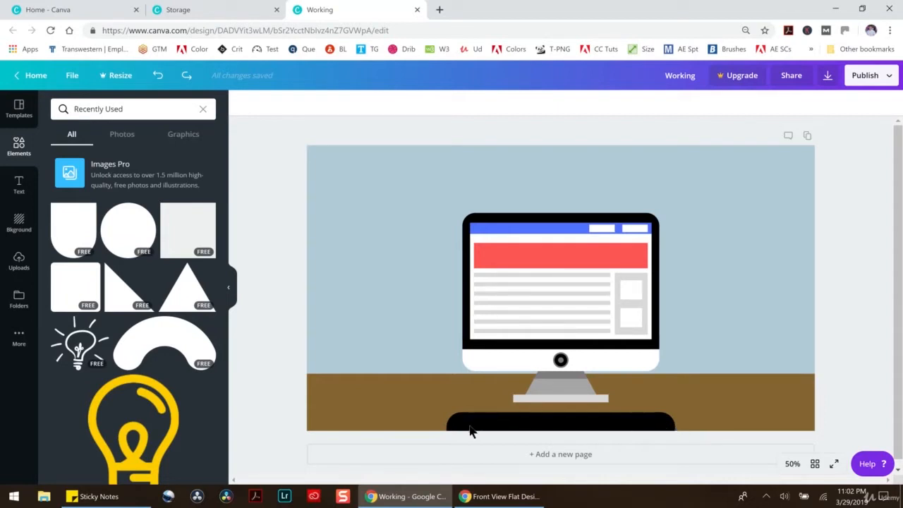
click(663, 422)
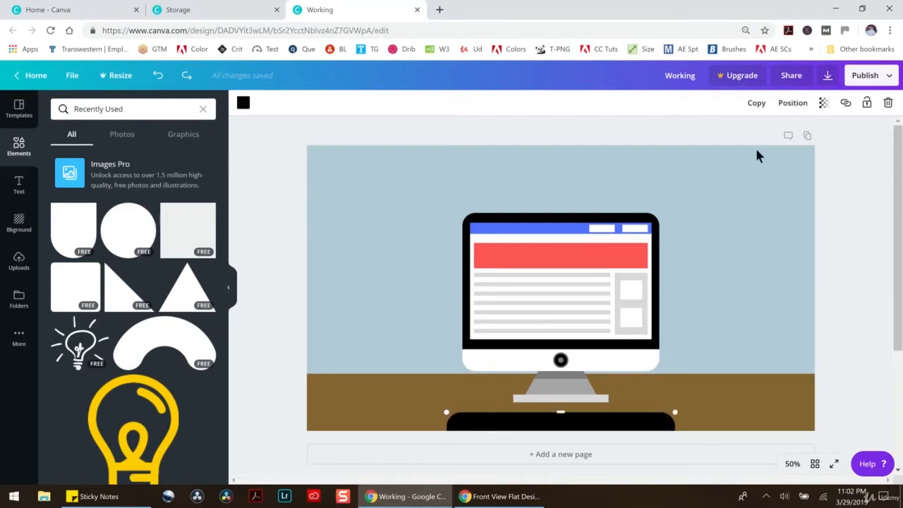
click(886, 103)
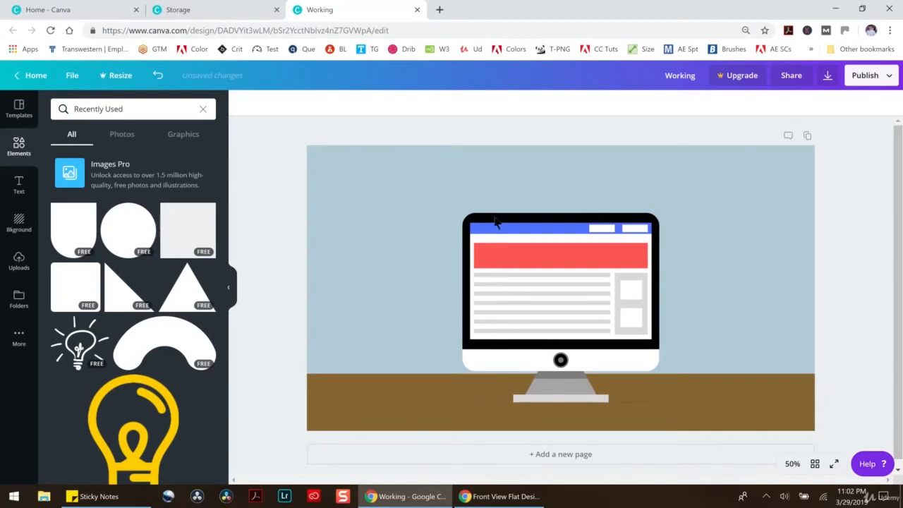
Copy the printer from the Storage design into the Working design and place it on the desk left of the monitor
click(225, 14)
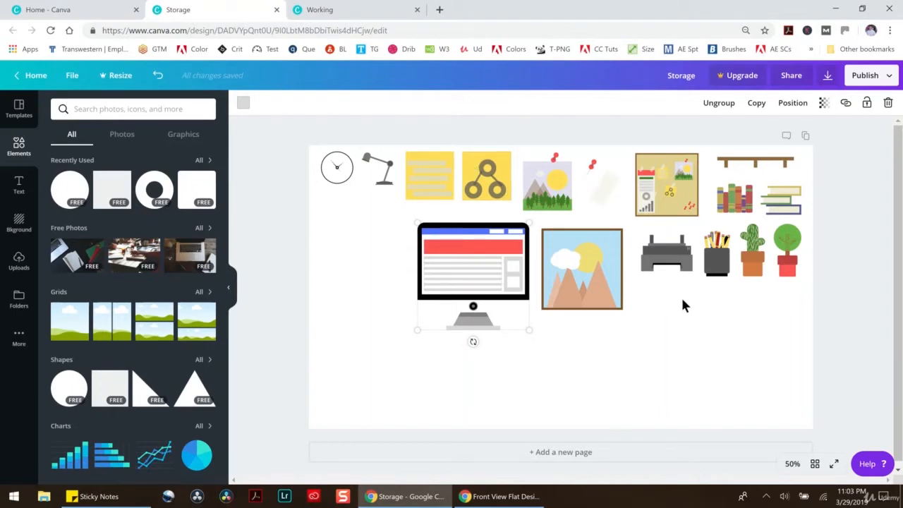
click(683, 262)
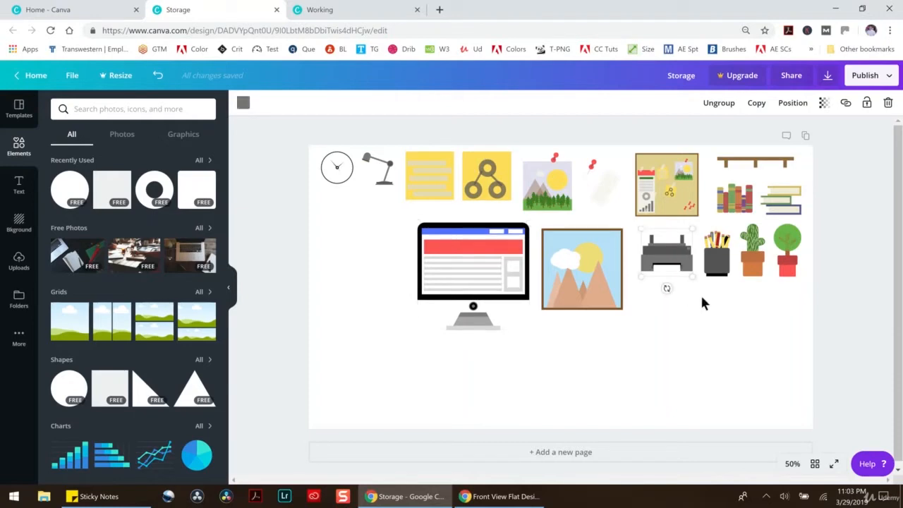
click(374, 13)
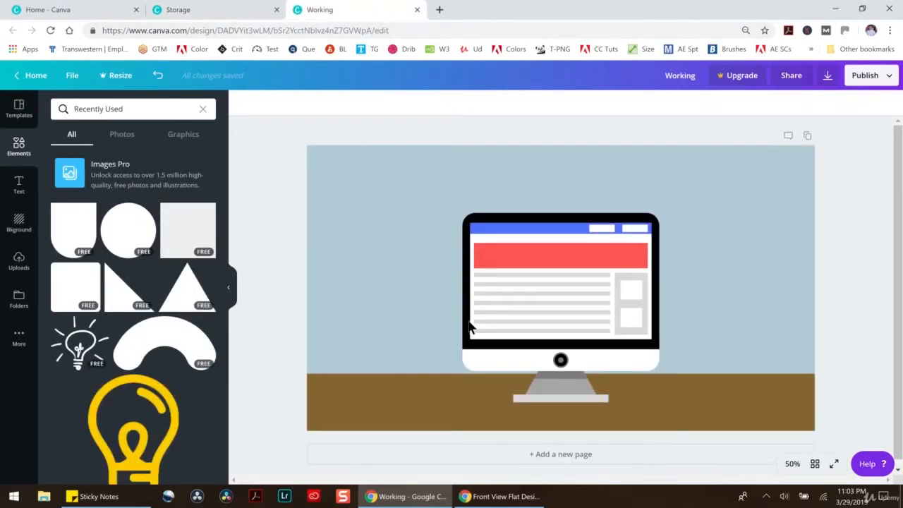
key(ctrl+v)
drag(656, 258, 374, 392)
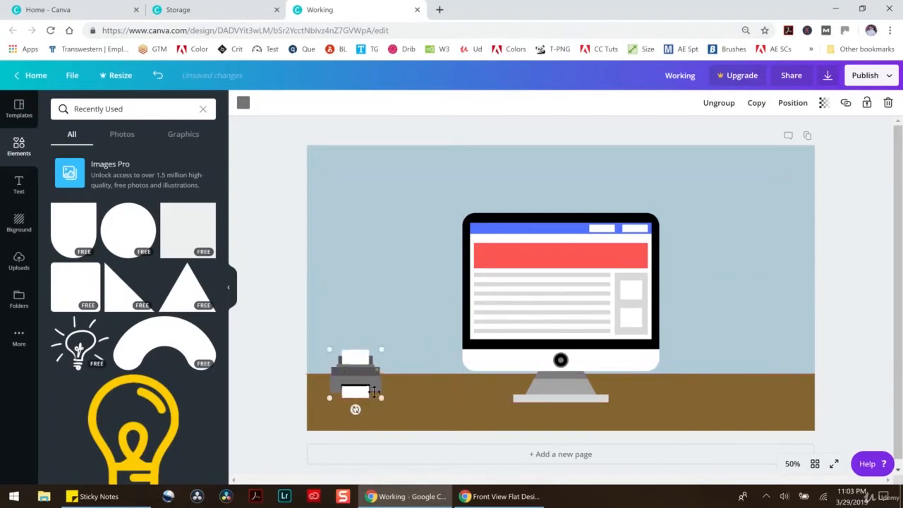
Enlarge the printer to about a quarter of the page width and set it on the desk near the page's left edge
drag(380, 350, 459, 325)
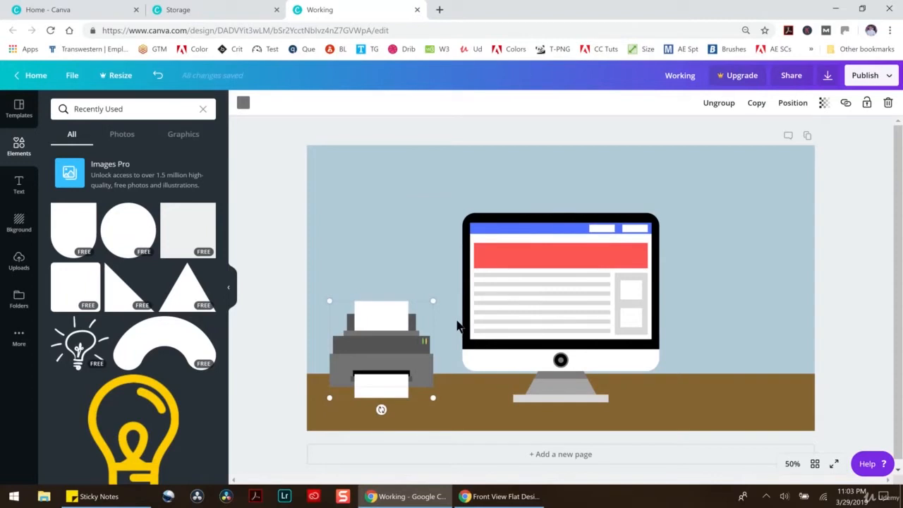
drag(393, 354, 524, 304)
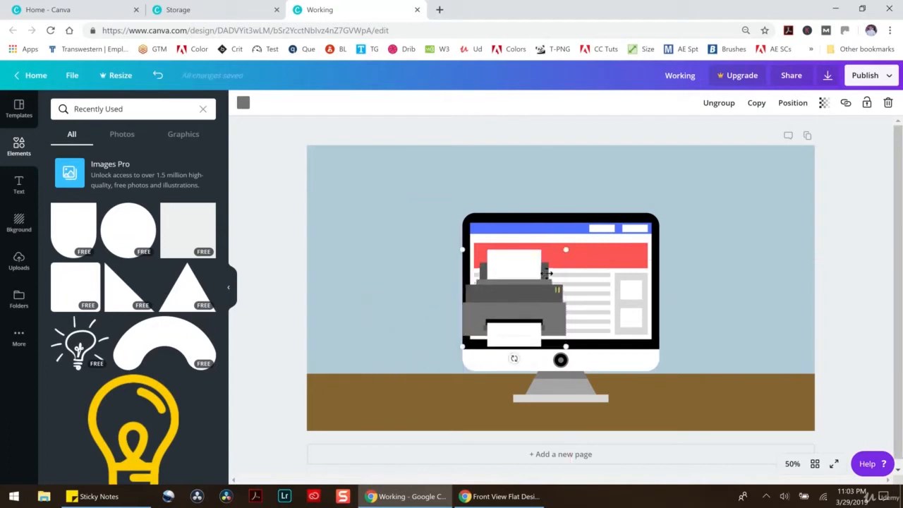
drag(566, 248, 608, 232)
drag(486, 308, 399, 343)
click(275, 344)
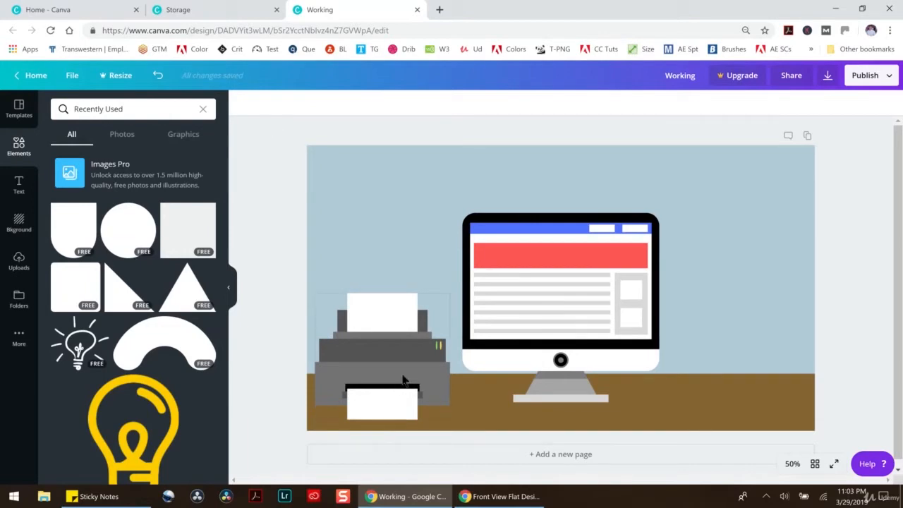
Copy the framed mountain picture from the Storage design into the Working design and place it on the wall above the printer
click(201, 11)
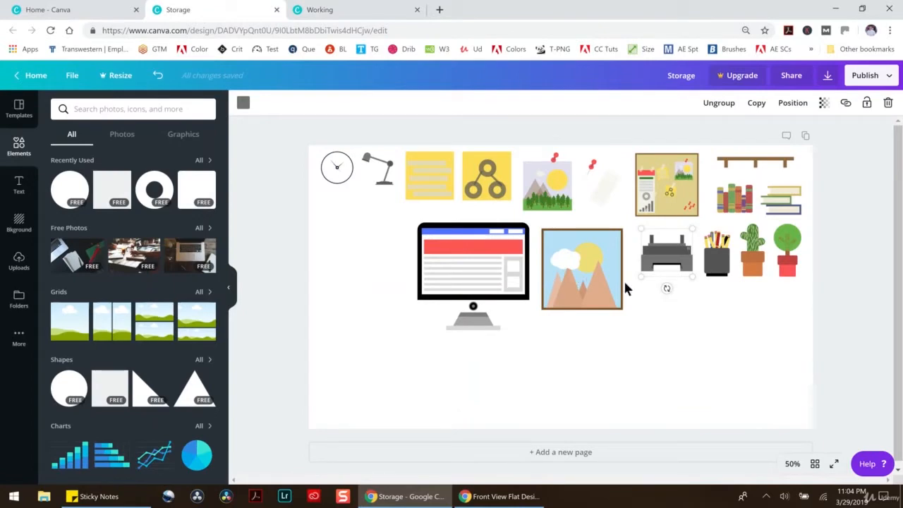
click(584, 265)
key(ctrl+Tab)
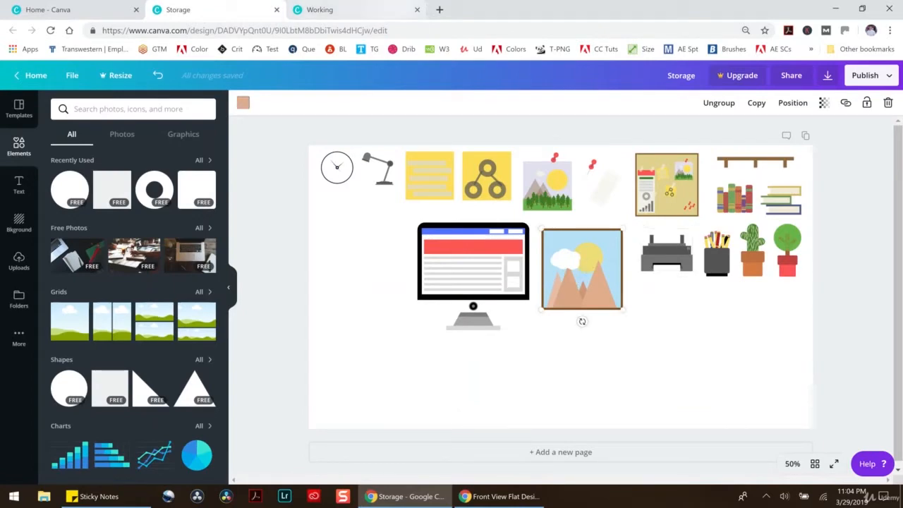
key(ctrl+v)
drag(614, 263, 374, 220)
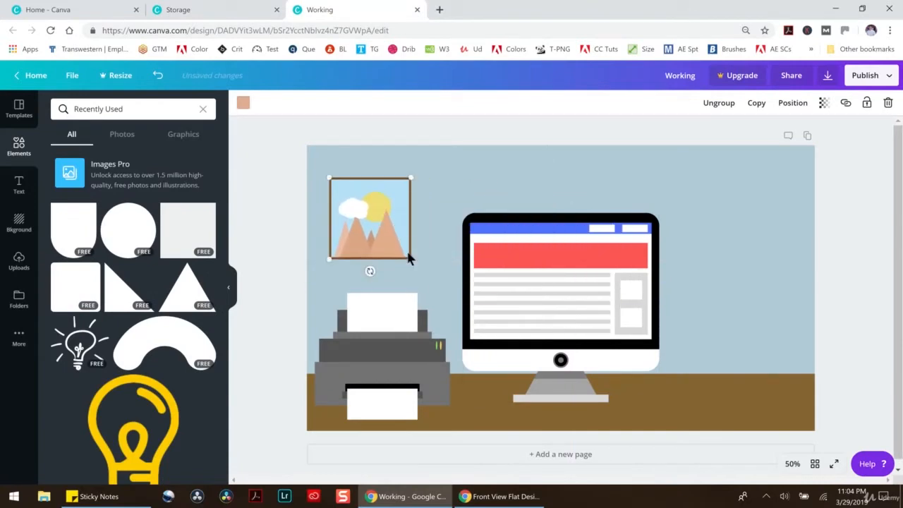
Enlarge the framed picture to about one-fifth of the page width and align its left edge with the printer's
drag(411, 258, 428, 273)
drag(399, 238, 402, 248)
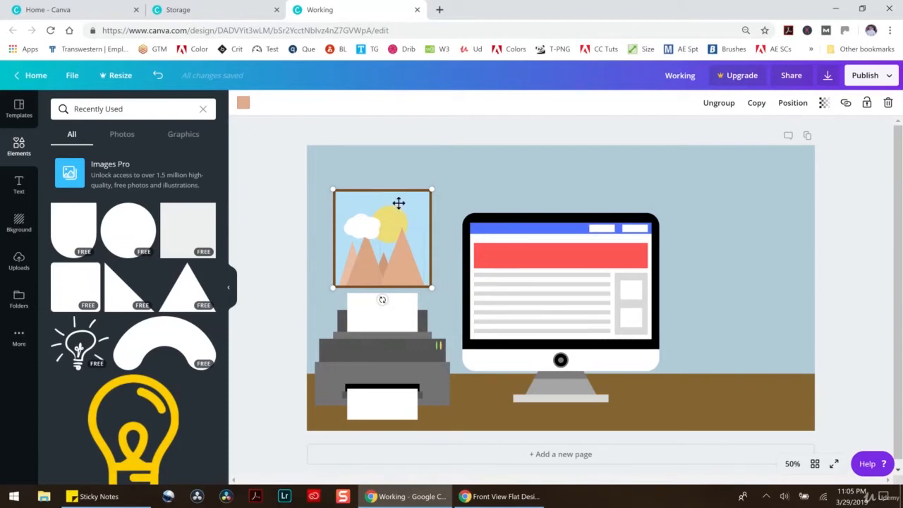
drag(399, 204, 380, 202)
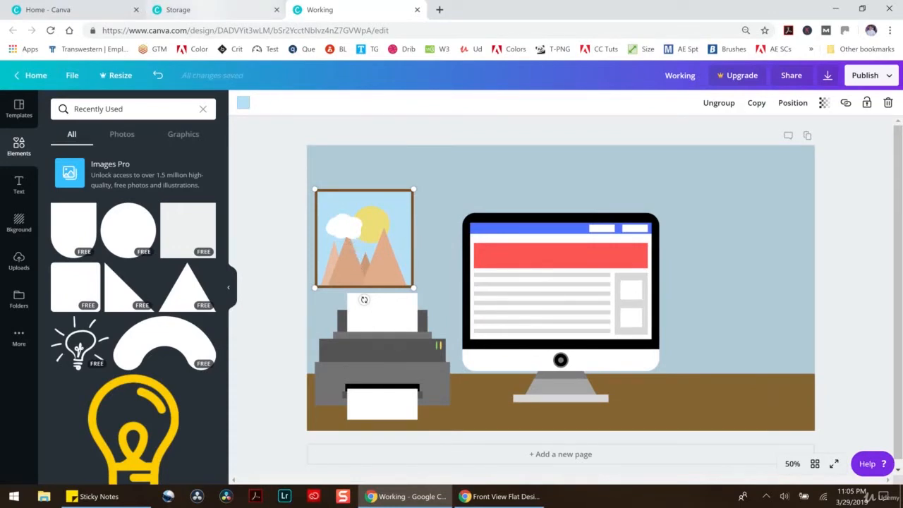
Copy the cork bulletin board from the Storage design and paste it into the Working design
click(212, 10)
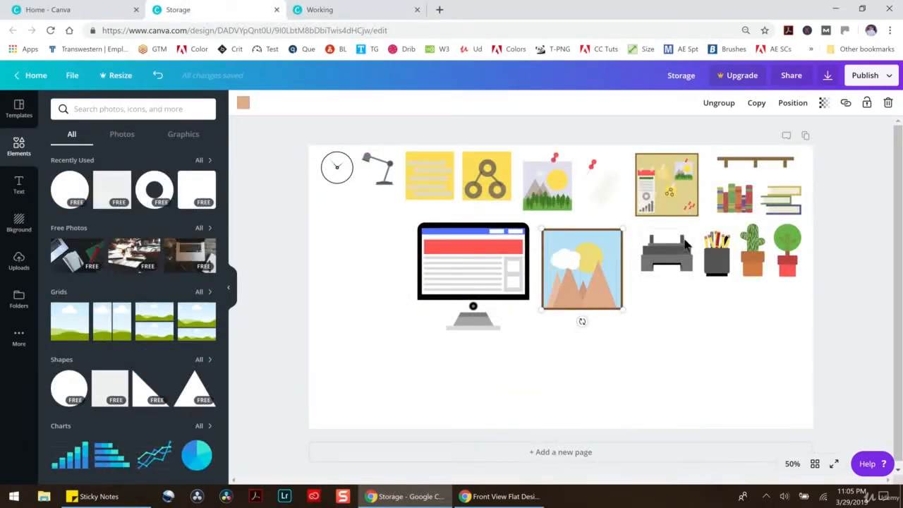
click(670, 201)
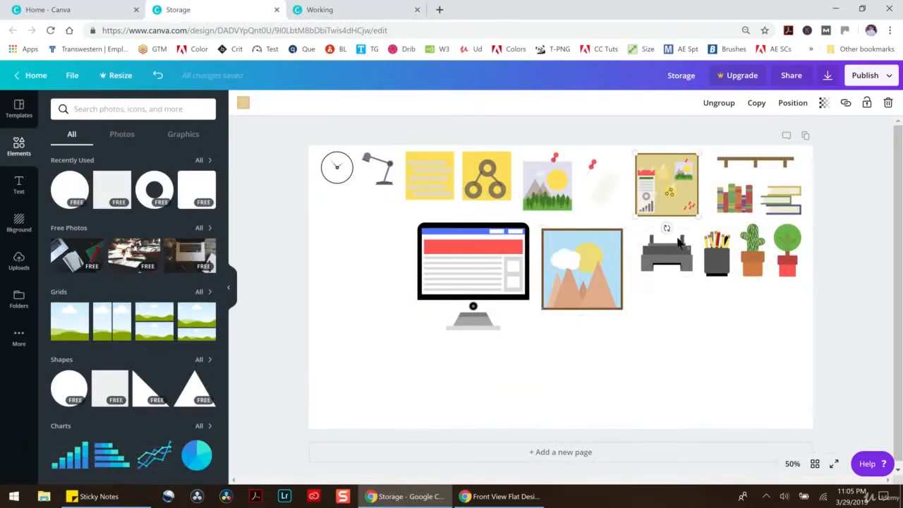
key(ctrl+c)
key(ctrl+Tab)
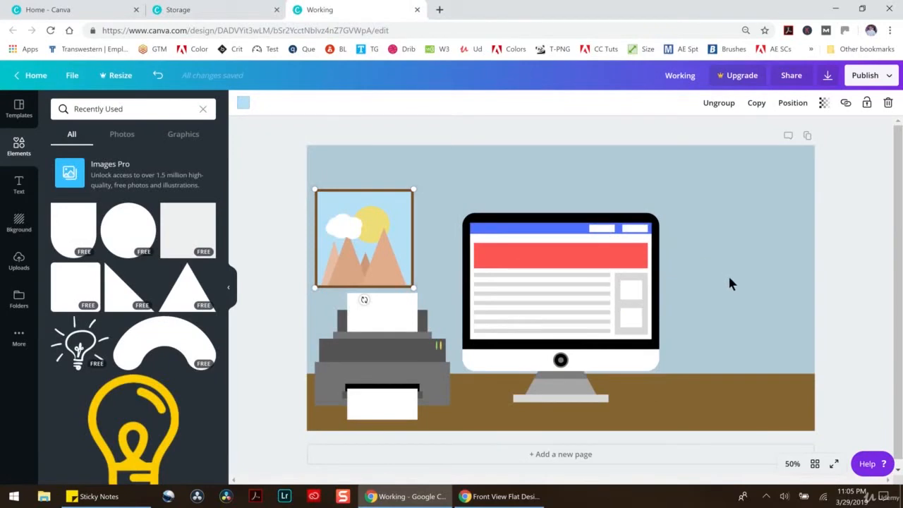
key(ctrl+v)
Enlarge the bulletin board to about a quarter of the page width and place it on the wall right of the monitor
drag(691, 214, 806, 376)
drag(750, 364, 738, 296)
drag(684, 231, 663, 210)
drag(711, 237, 703, 234)
drag(667, 210, 676, 220)
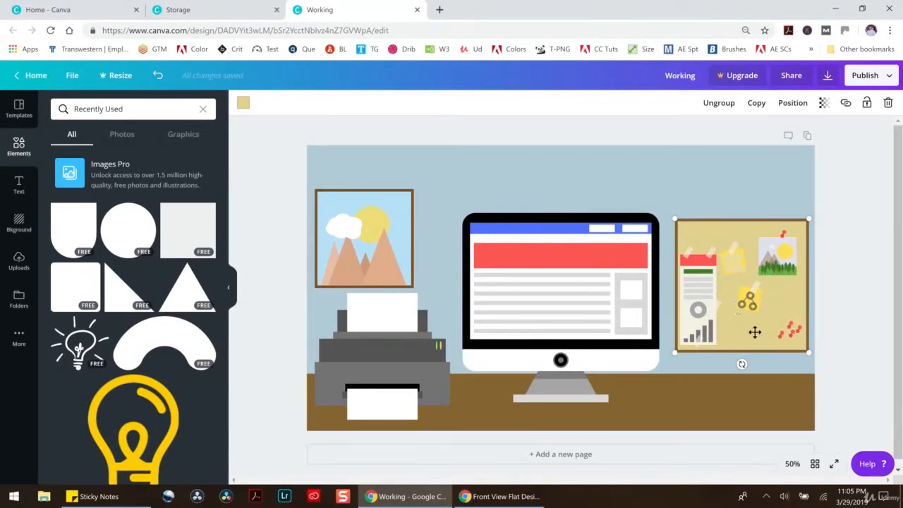
drag(674, 352, 688, 340)
mouse_move(751, 277)
mouse_down()
mouse_move(746, 284)
mouse_move(755, 281)
mouse_up()
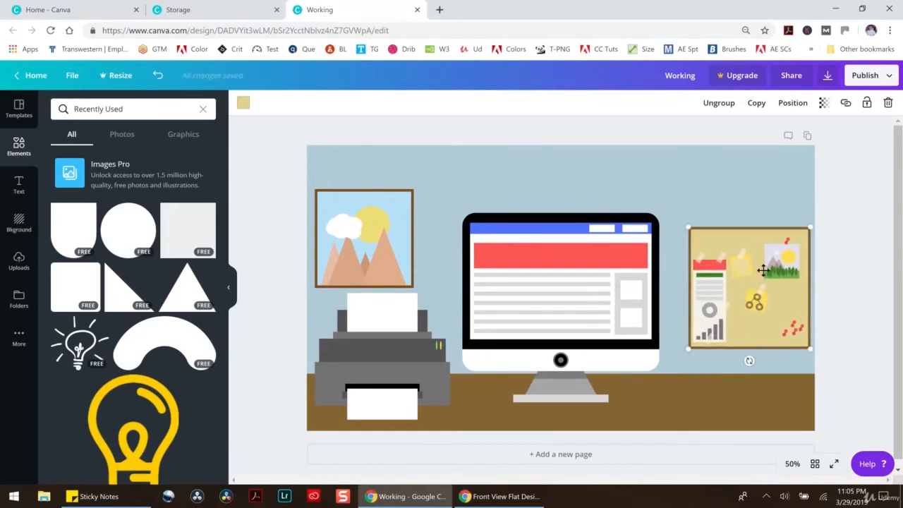
click(273, 11)
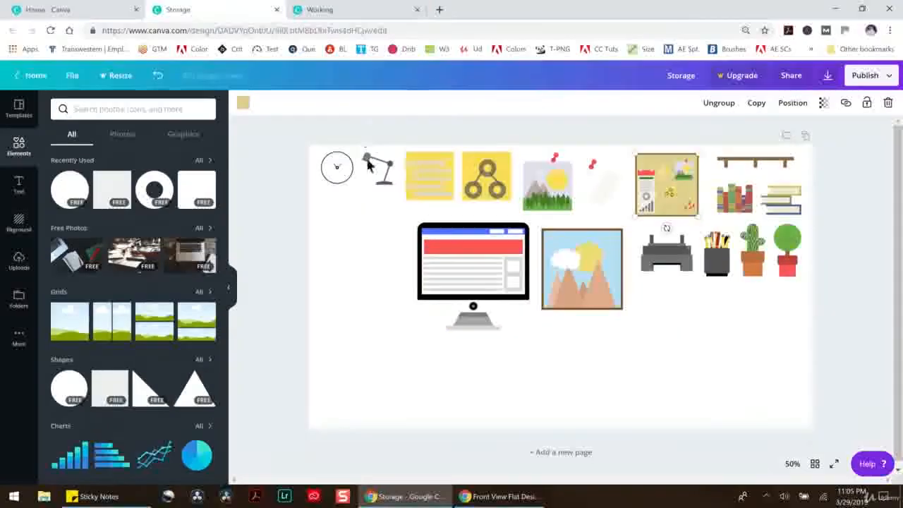
click(362, 9)
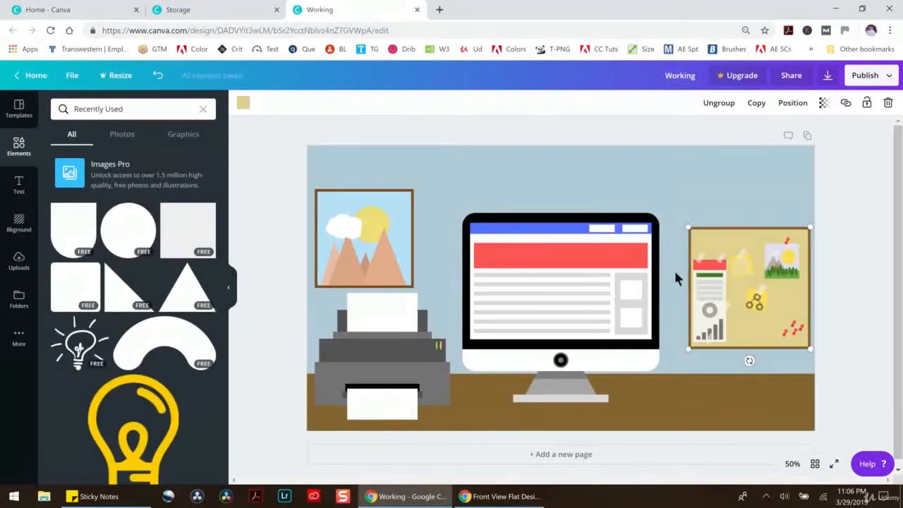
key(ctrl+v)
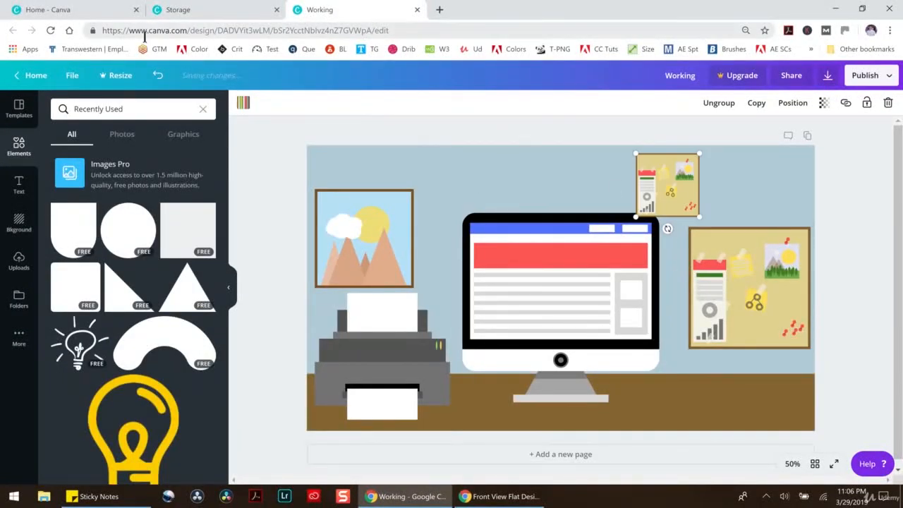
click(158, 75)
Copy the desk lamp from the Storage design and paste it into the Working design in place of the duplicate bulletin board
click(226, 12)
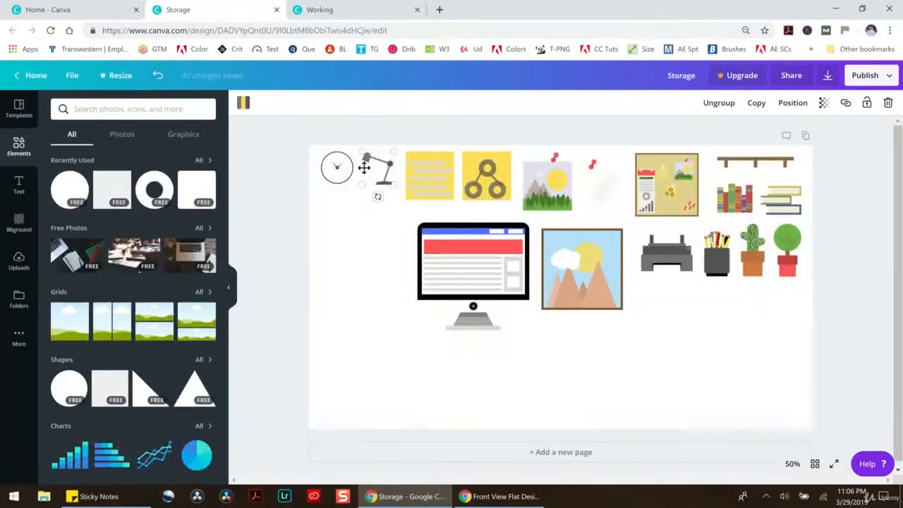
click(354, 12)
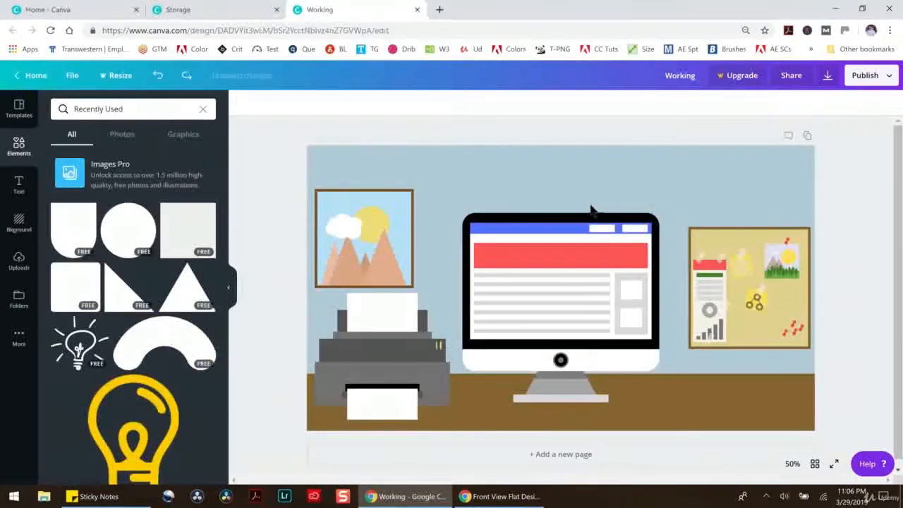
key(ctrl+v)
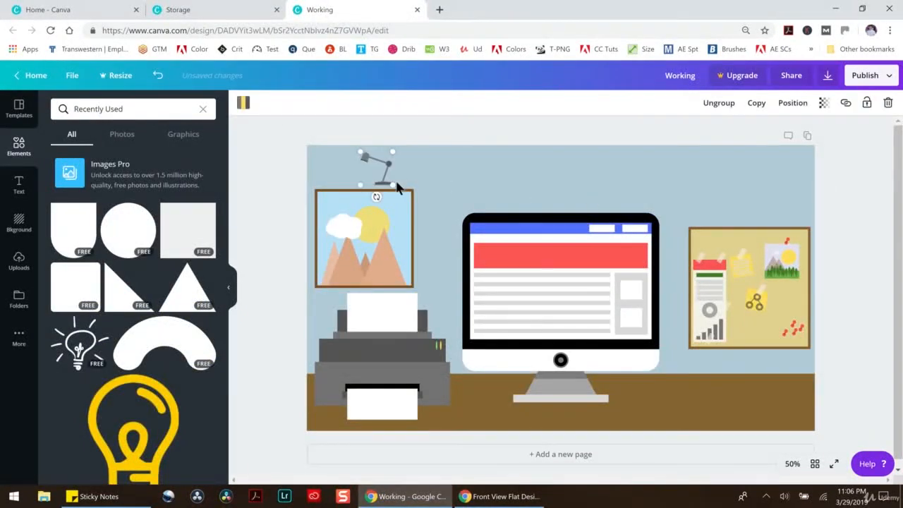
Enlarge the lamp to nearly a quarter of the page width and stand it on the desk in front of the bulletin board
drag(394, 185, 438, 232)
drag(426, 182, 756, 347)
drag(711, 321, 670, 255)
drag(683, 296, 705, 296)
mouse_move(679, 269)
mouse_down()
mouse_move(655, 244)
mouse_move(710, 272)
mouse_move(702, 267)
mouse_move(698, 277)
mouse_move(691, 258)
mouse_move(705, 272)
mouse_move(691, 276)
mouse_up()
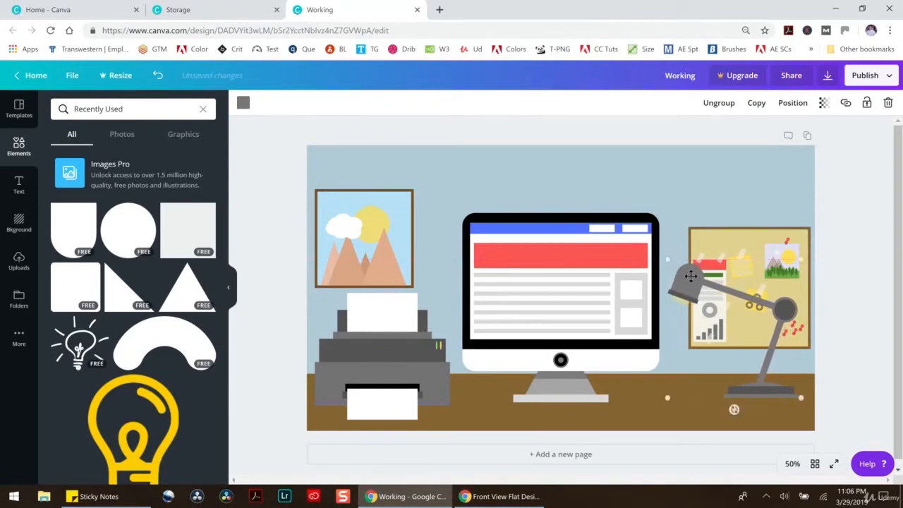
drag(667, 260, 684, 276)
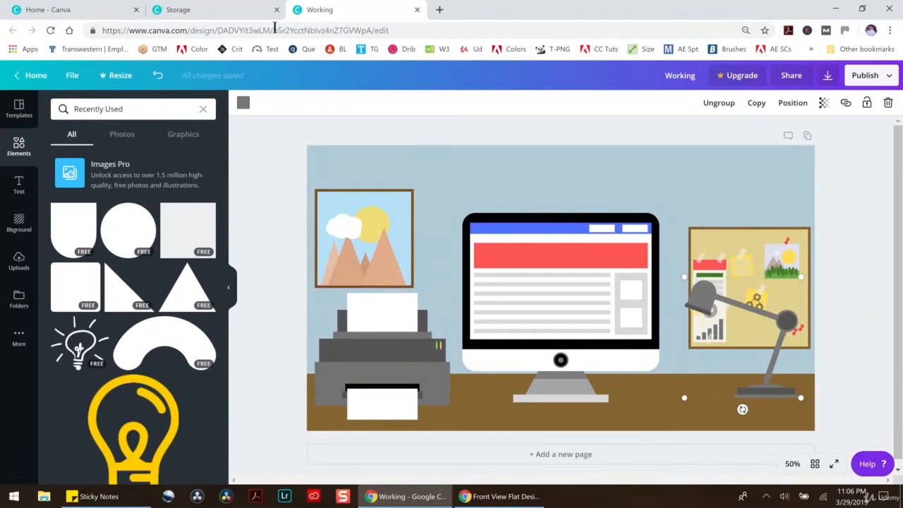
Copy the pencil cup from the Storage design into the Working design and place it on the desk in front of the lamp's base
click(236, 12)
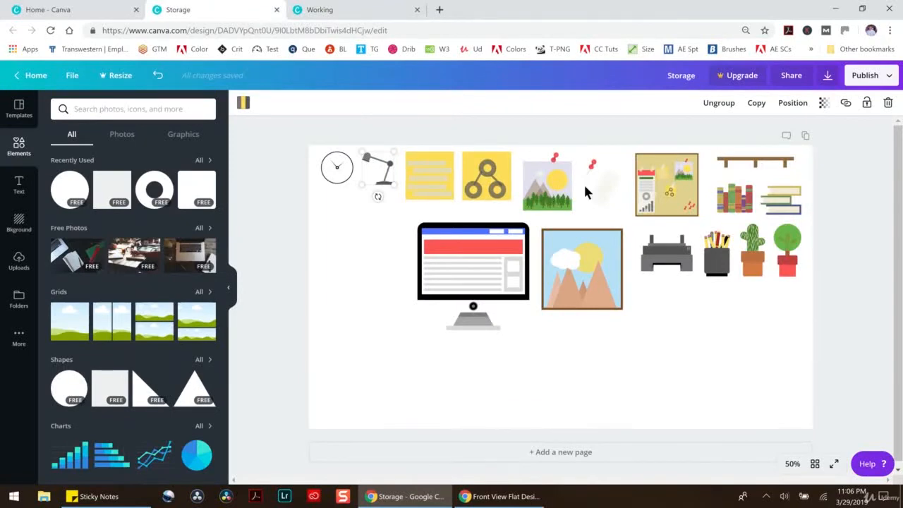
click(716, 258)
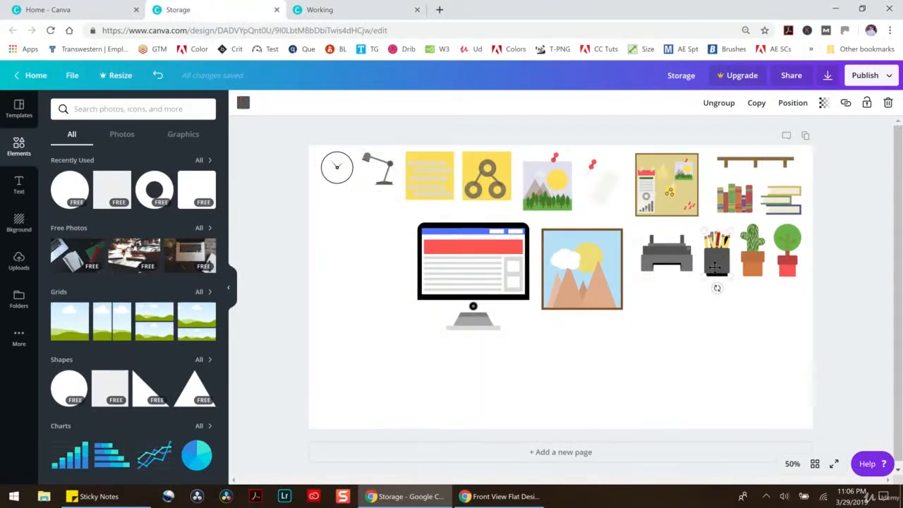
click(339, 10)
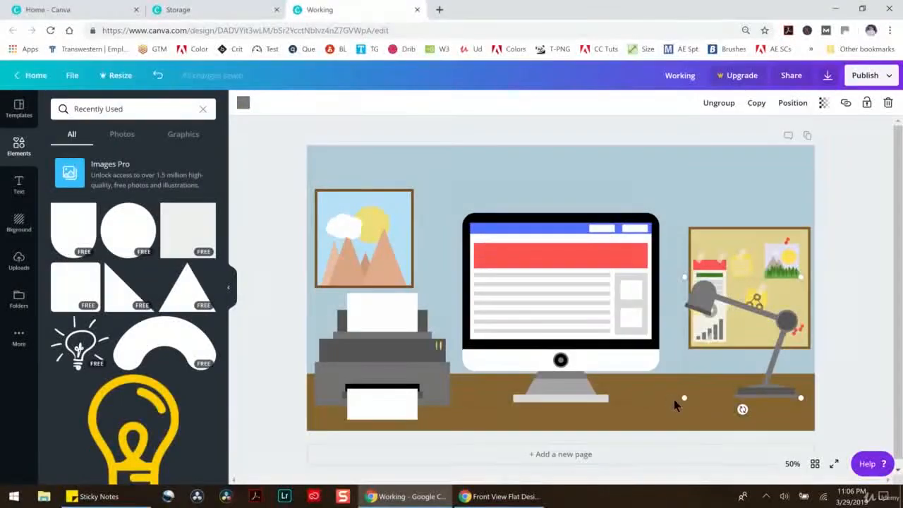
key(ctrl+v)
mouse_move(718, 264)
mouse_down()
mouse_move(687, 395)
mouse_move(707, 368)
mouse_move(728, 365)
mouse_move(741, 366)
mouse_move(736, 380)
mouse_move(749, 388)
mouse_move(750, 377)
mouse_move(772, 380)
mouse_move(775, 392)
mouse_up()
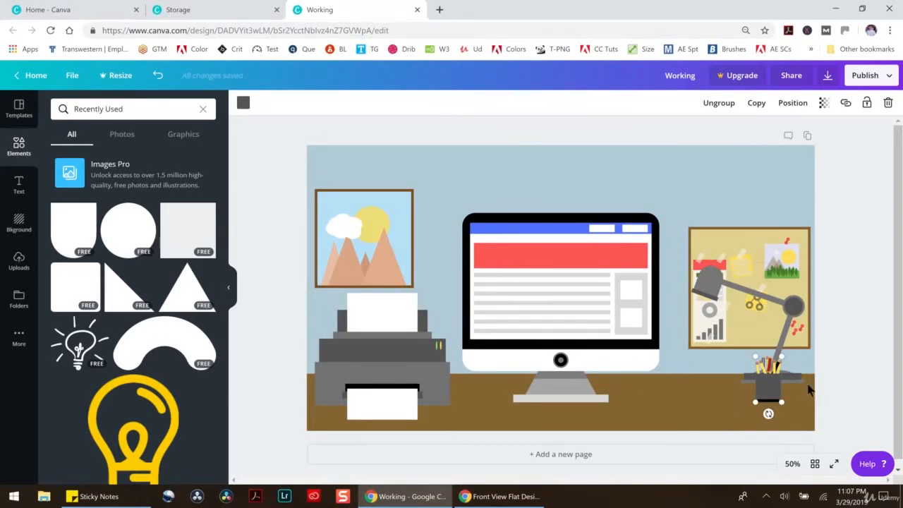
drag(769, 385, 763, 384)
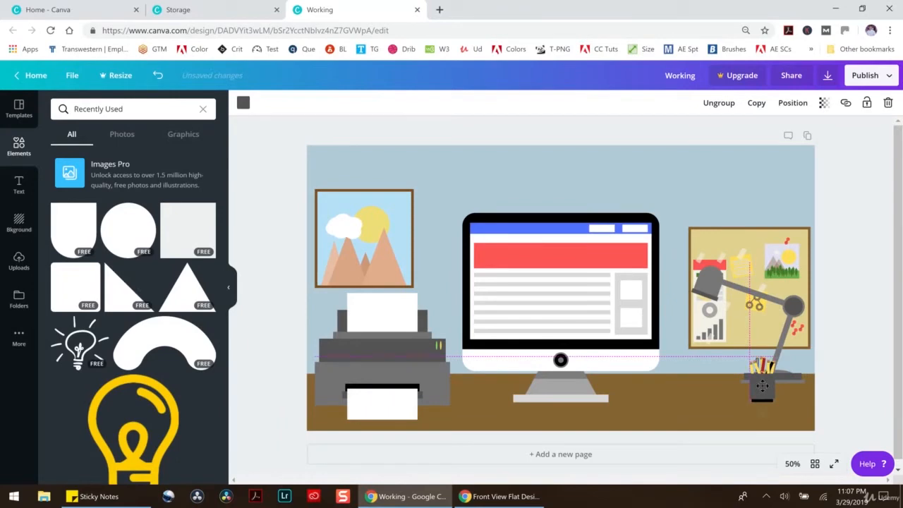
Lower the framed mountain picture and send it backward so its bottom edge sits behind the printer's paper
click(357, 243)
drag(359, 231, 359, 244)
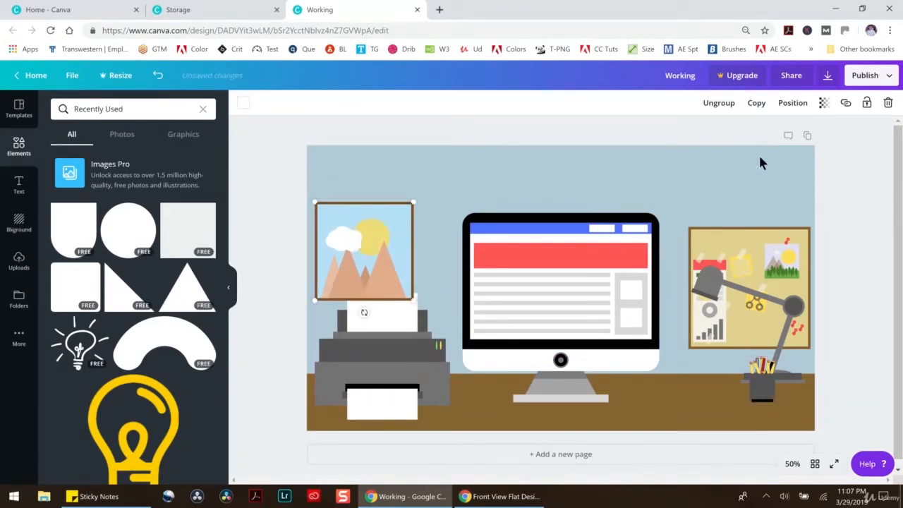
click(791, 103)
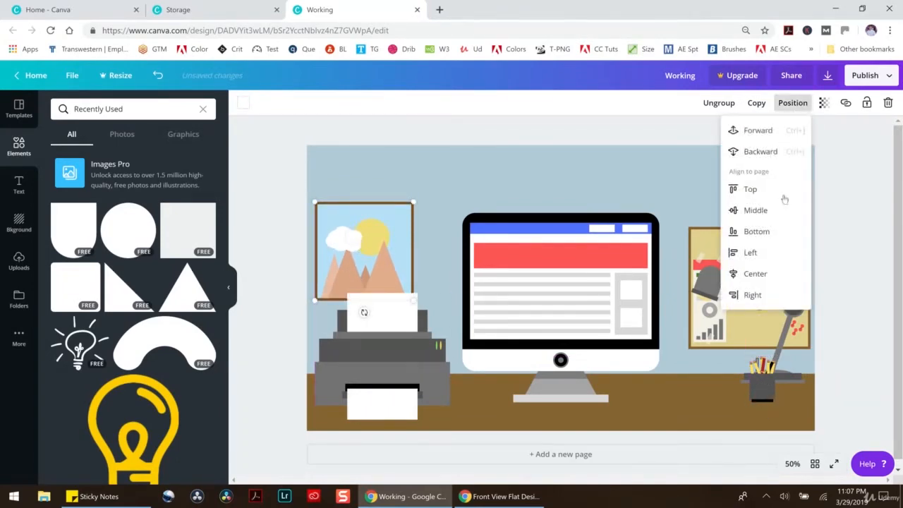
drag(372, 242, 373, 250)
click(866, 259)
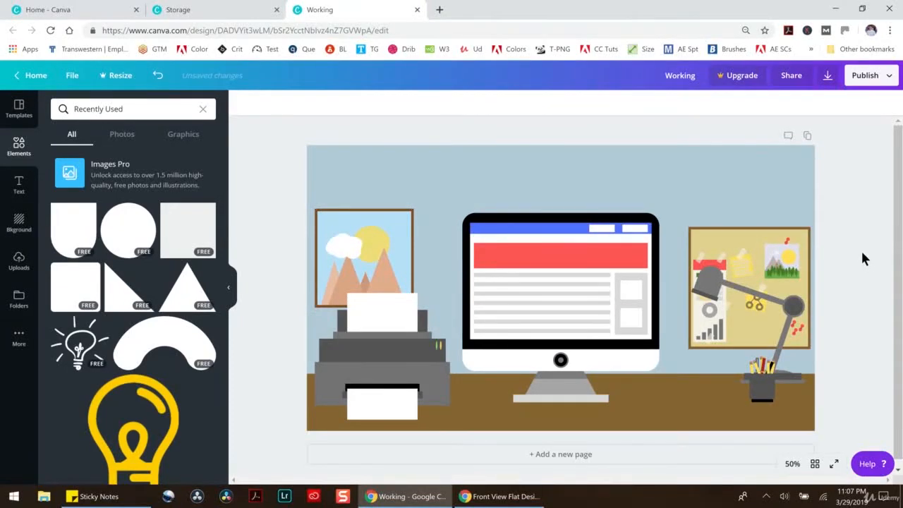
Copy the wall shelf from the Storage design into the Working design, enlarge it and place it above the bulletin board
click(204, 9)
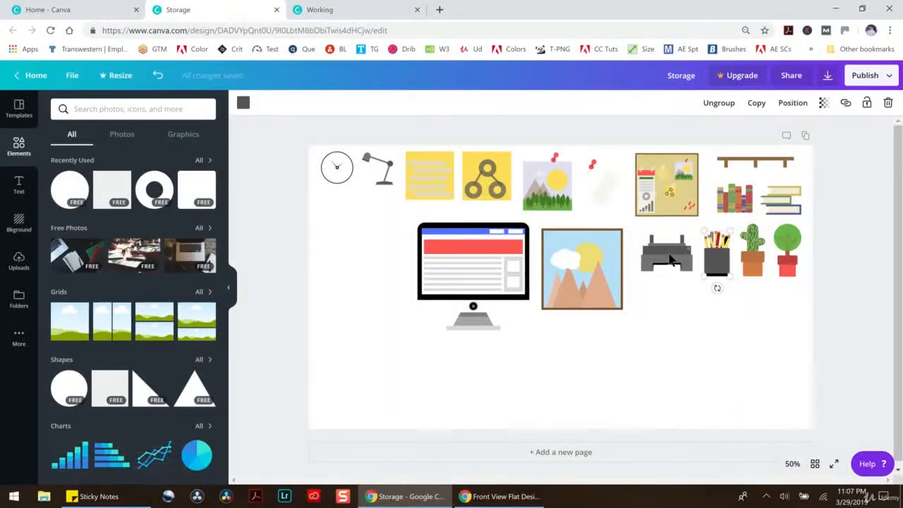
click(320, 10)
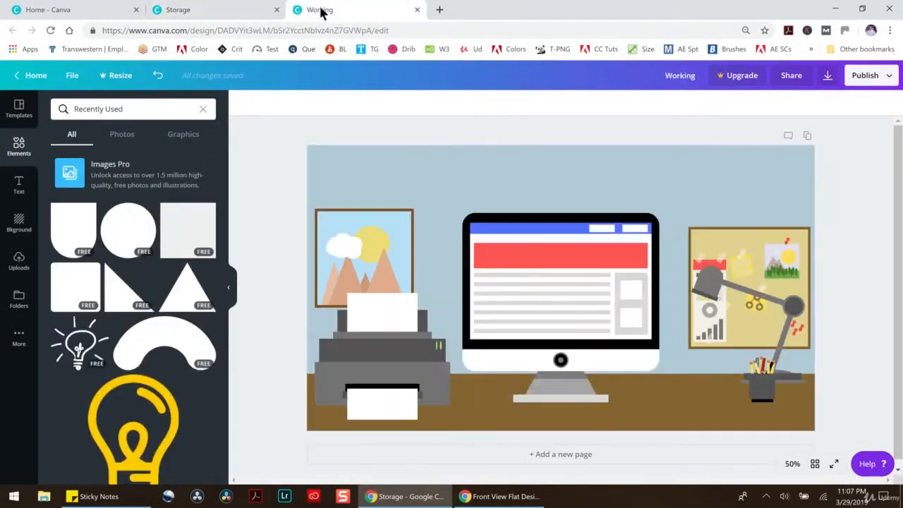
key(ctrl+v)
drag(795, 168, 850, 204)
drag(789, 172, 725, 189)
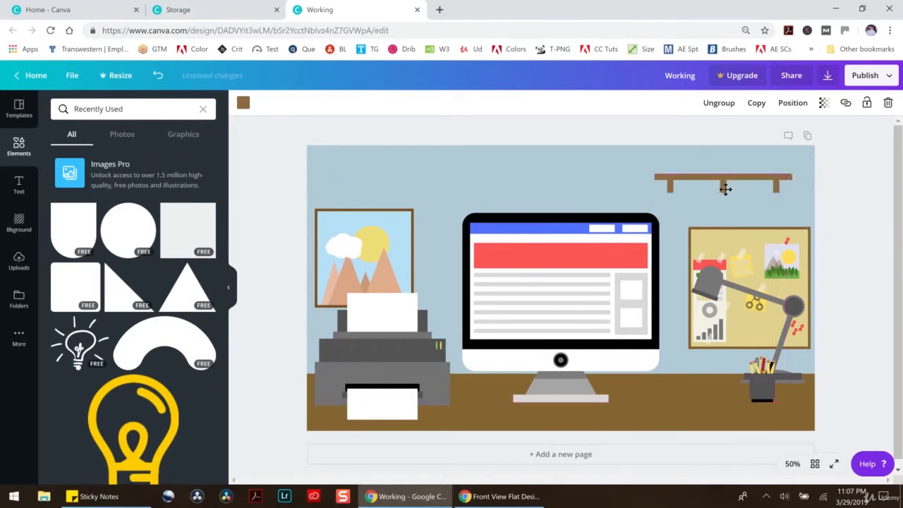
Widen the shelf to about two-fifths of the page width and send it backward so its left bracket sits behind the monitor
drag(655, 190, 545, 208)
drag(659, 183, 676, 201)
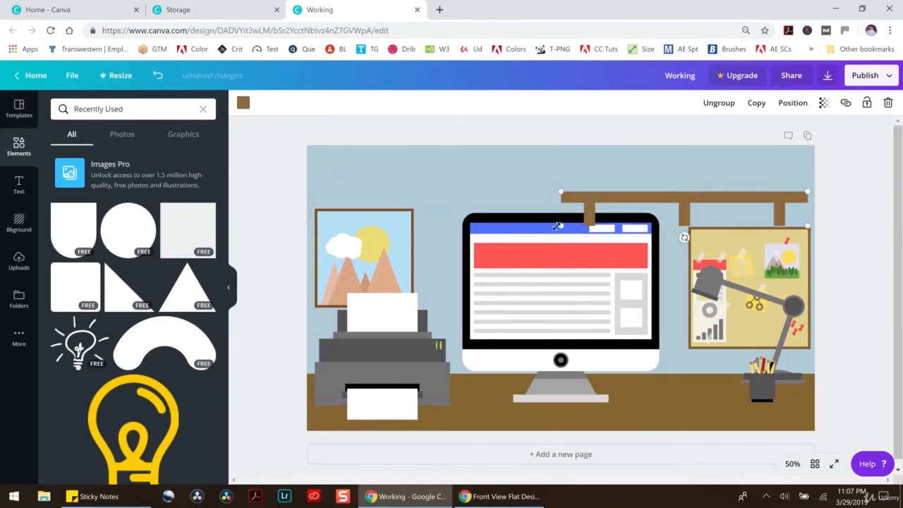
drag(570, 221, 596, 220)
drag(726, 193, 701, 191)
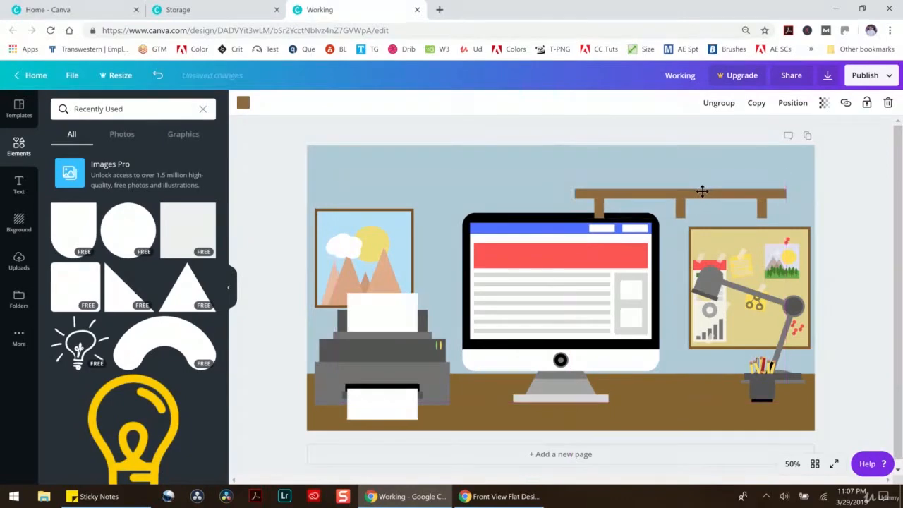
click(793, 102)
click(759, 153)
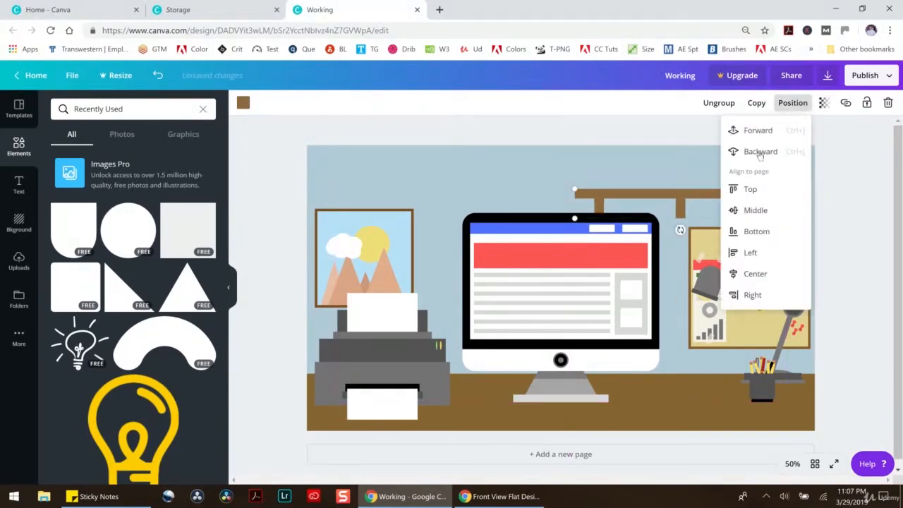
drag(679, 195, 678, 200)
Copy the wall clock from the Storage design into the Working design and place it near the monitor's upper-left corner
click(236, 10)
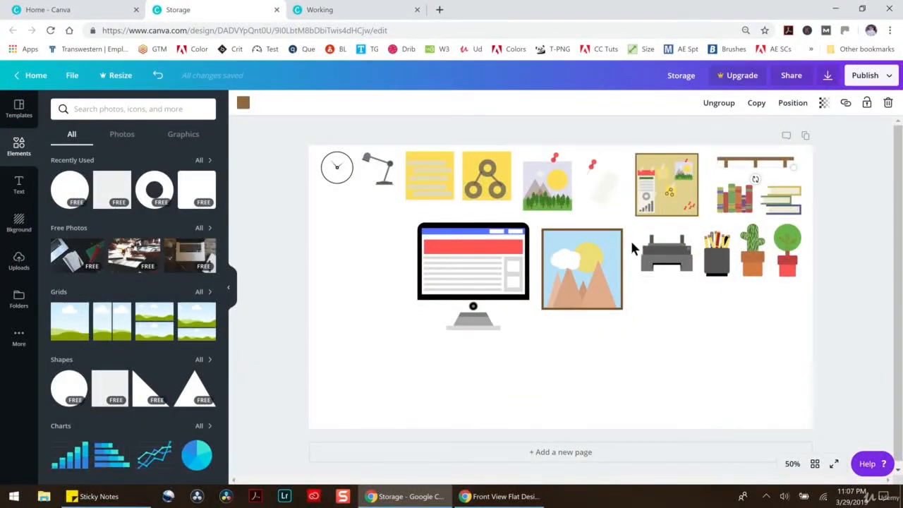
click(340, 169)
click(337, 10)
key(ctrl+v)
drag(335, 167, 493, 211)
Enlarge the clock to about one-seventh of the page width and send it backward so the monitor's corner overlaps it
drag(471, 182, 481, 192)
click(803, 105)
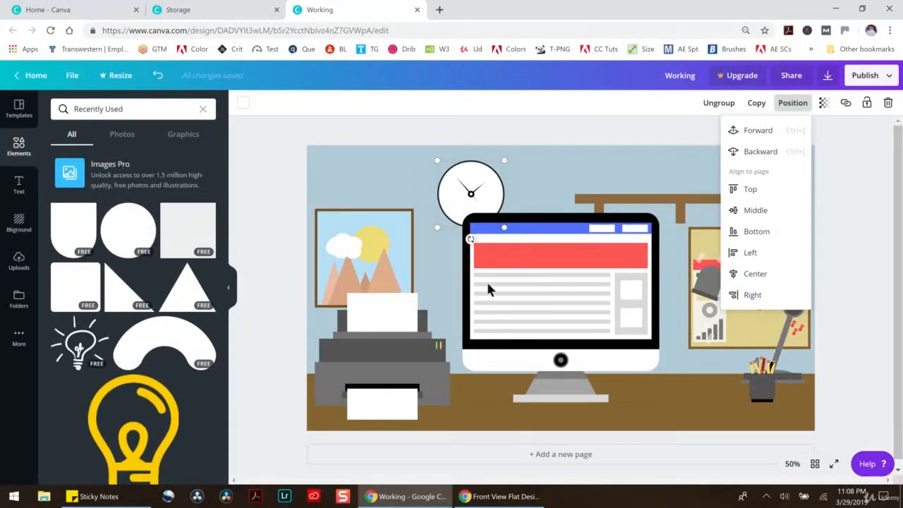
drag(506, 226, 515, 233)
drag(479, 187, 471, 179)
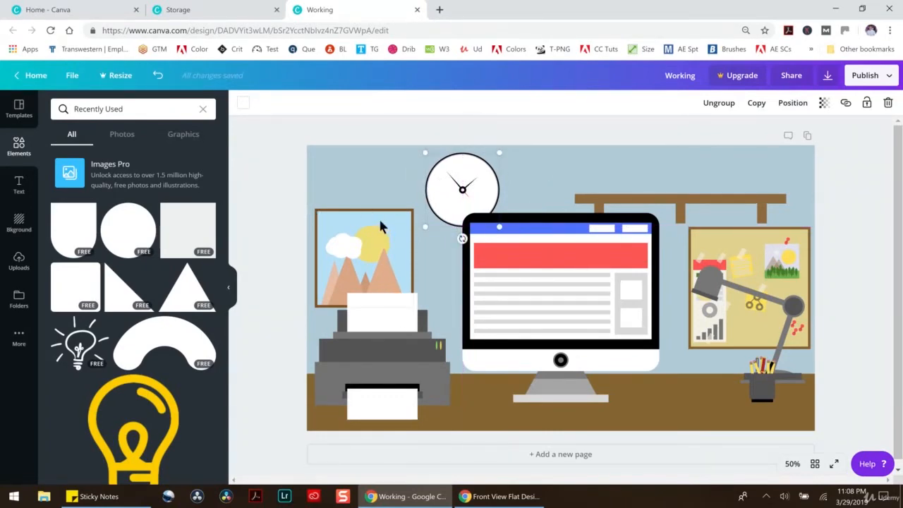
Enlarge the framed mountain picture up and outward until it runs off the page's left edge
click(374, 230)
drag(316, 210, 281, 150)
click(334, 144)
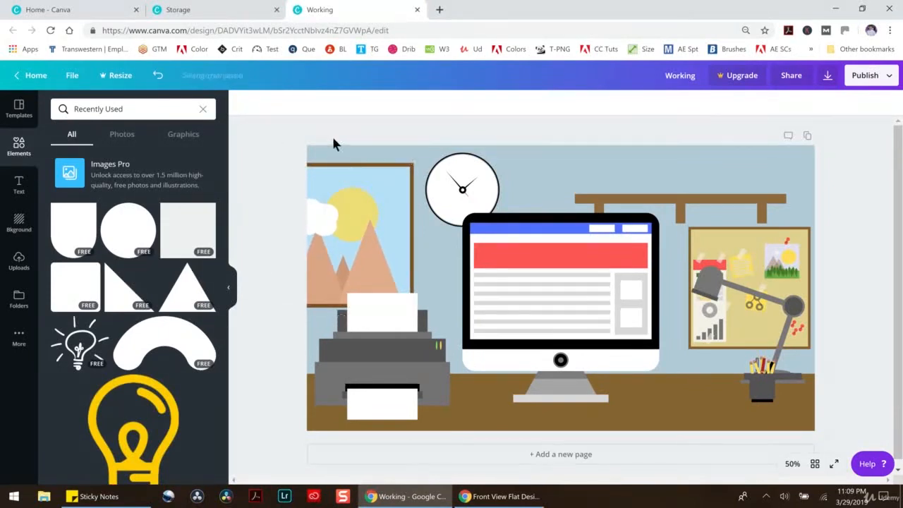
Enlarge the bulletin board until it runs off the page's right edge, and nudge the shelf slightly upward
click(769, 267)
mouse_move(808, 228)
mouse_down()
mouse_move(830, 216)
mouse_move(796, 238)
mouse_up()
click(772, 200)
drag(739, 202, 739, 198)
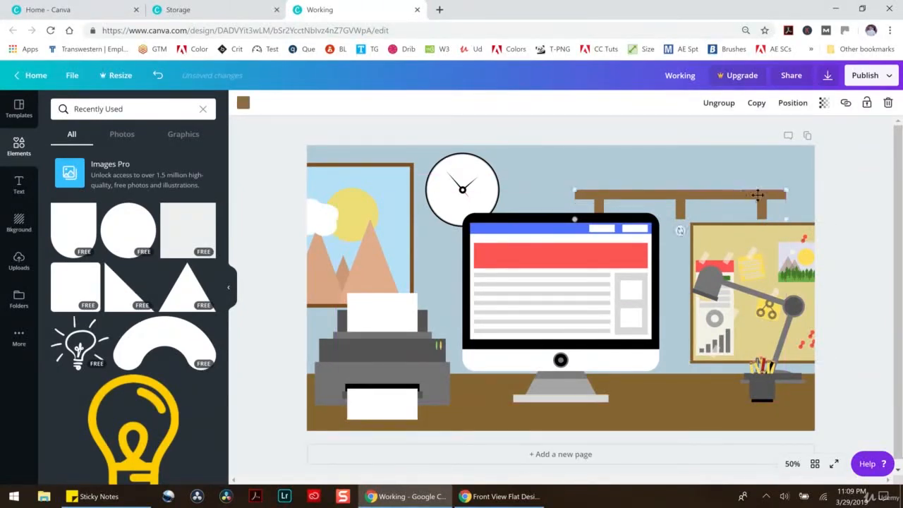
click(839, 187)
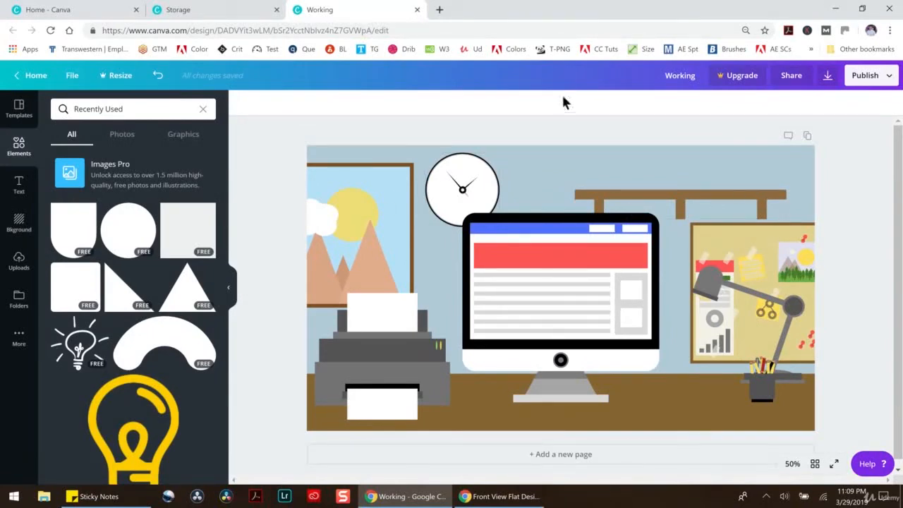
Copy the horizontal book stack from the Storage design into the Working design and set it on the shelf's right end
click(172, 9)
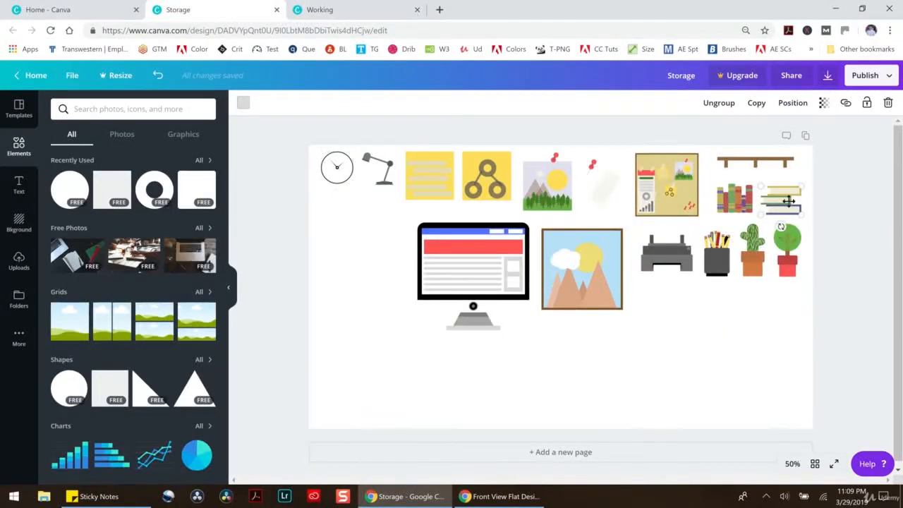
click(374, 10)
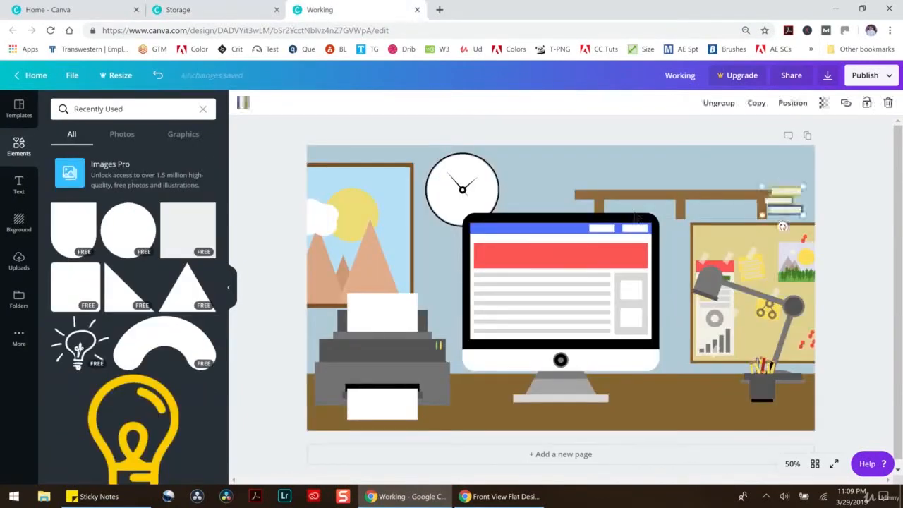
drag(781, 202, 768, 181)
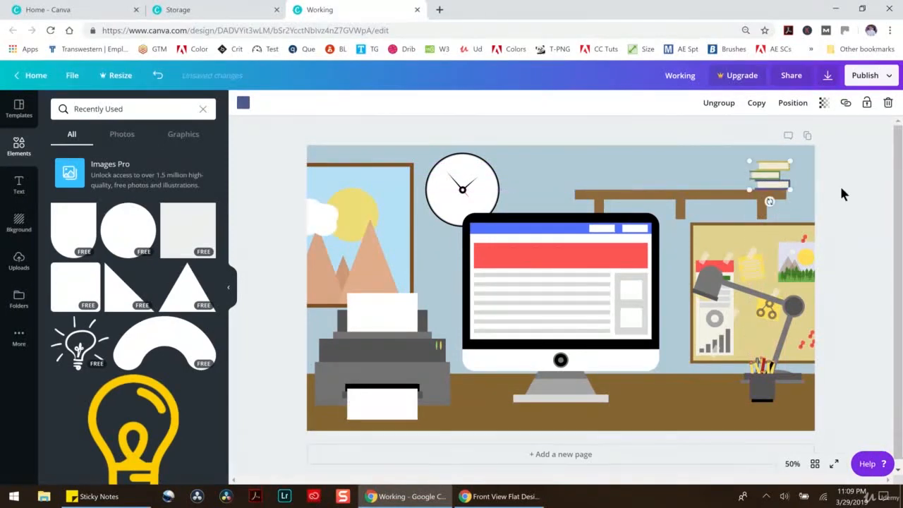
click(841, 188)
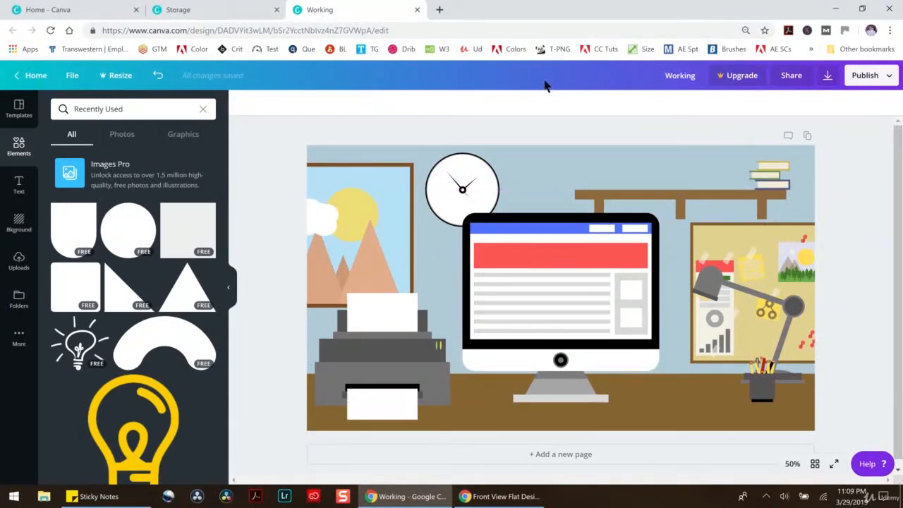
Copy the upright books from Storage onto the shelf twice, an enlarged set at the left end and a smaller set right of the middle
click(252, 9)
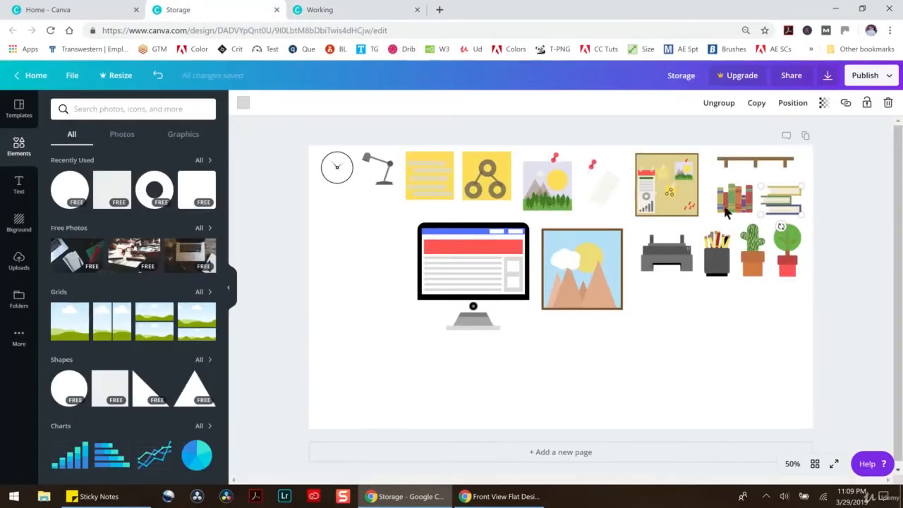
key(ctrl+c)
click(378, 14)
key(ctrl+v)
drag(739, 205, 644, 143)
key(ctrl+v)
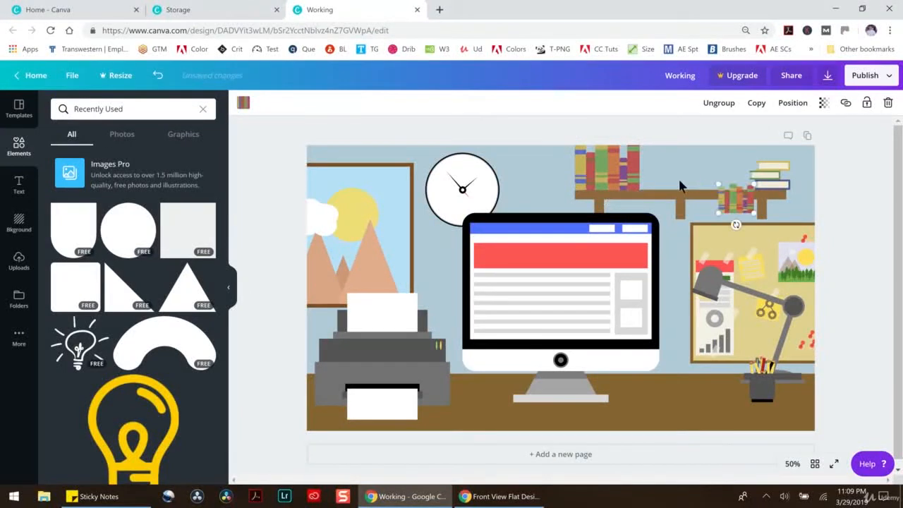
drag(741, 198, 717, 157)
Copy the potted cactus from the Storage design into the Working design and place it on the shelf between the two upright book sets
key(ctrl+shift+Tab)
key(Tab)
key(Tab)
key(Tab)
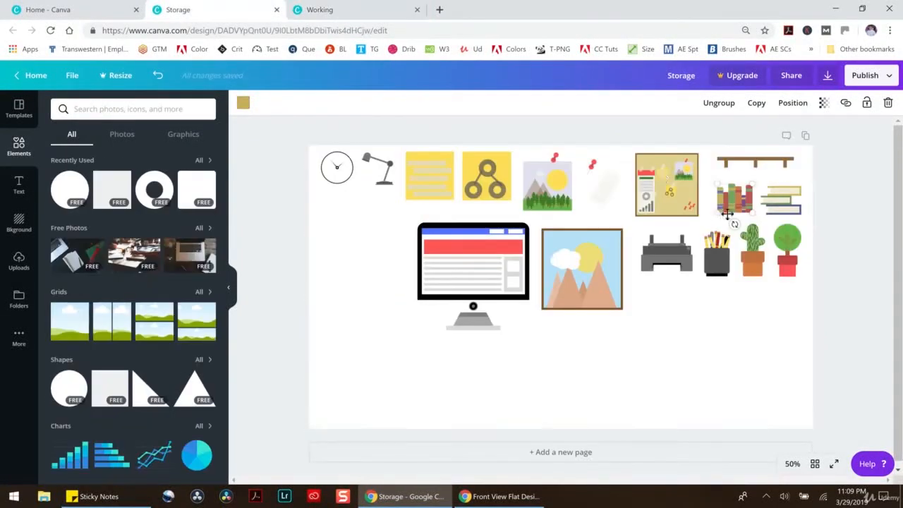
click(294, 9)
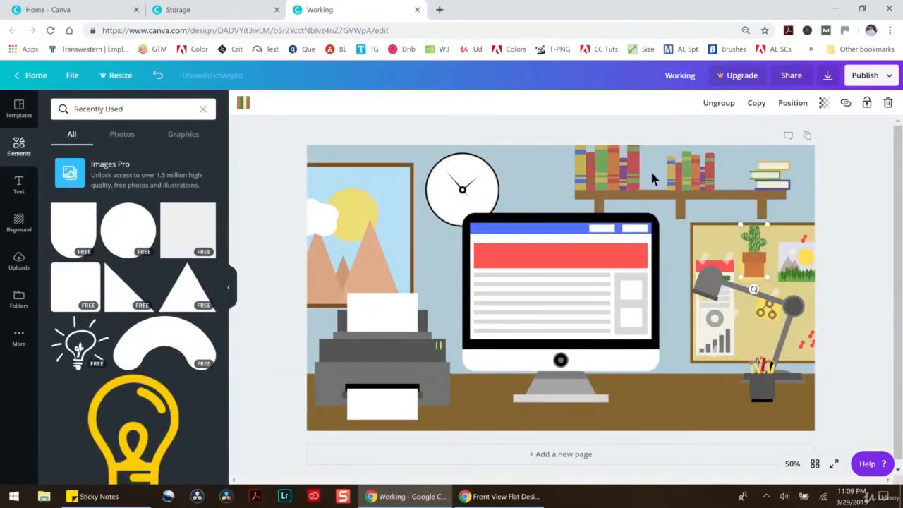
drag(753, 254, 656, 181)
Copy the round potted tree from Storage into the Working design and place it on the shelf between the smaller upright books and the book stack
click(216, 16)
click(781, 243)
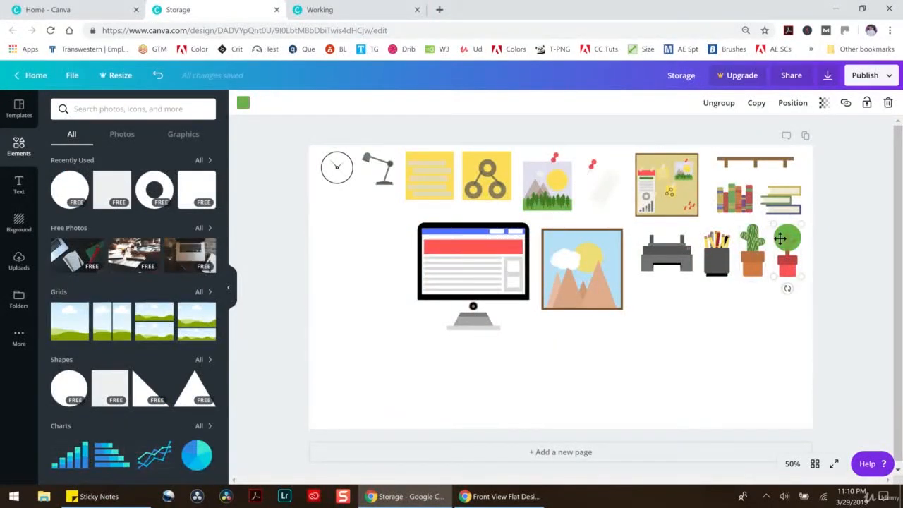
click(353, 10)
key(ctrl+v)
drag(786, 241, 737, 159)
click(770, 166)
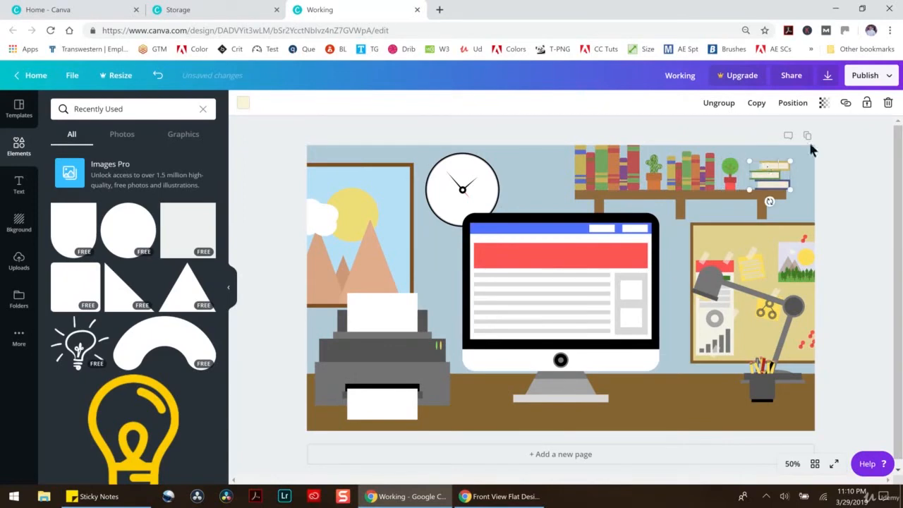
Ungroup the horizontal book stack on the shelf and group the parts of its top yellow book separately
click(718, 102)
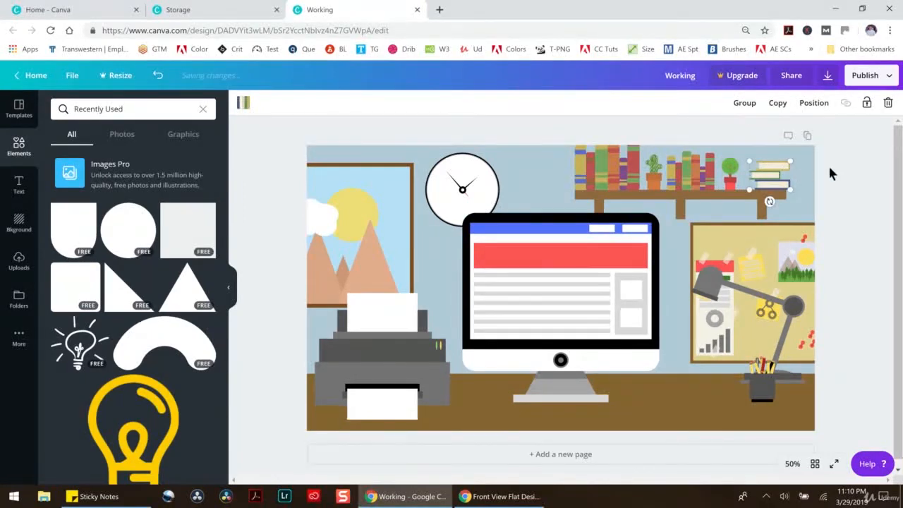
click(794, 165)
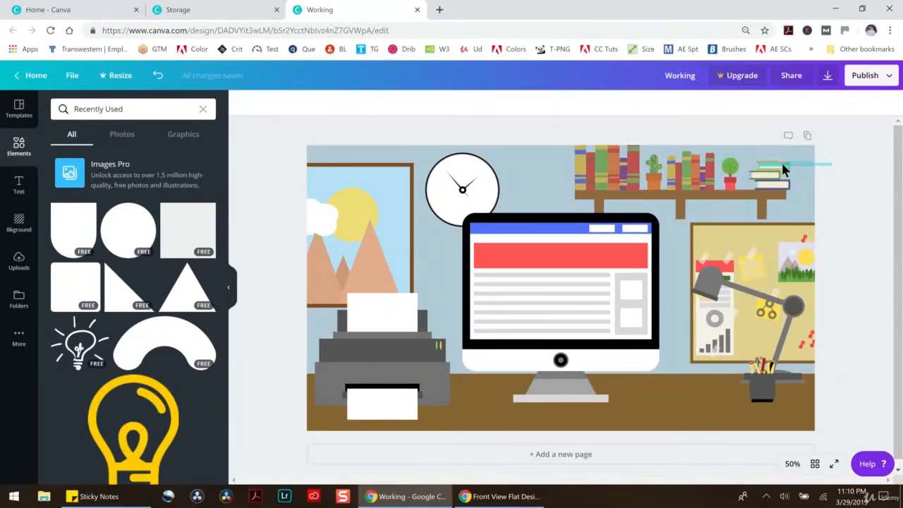
click(788, 164)
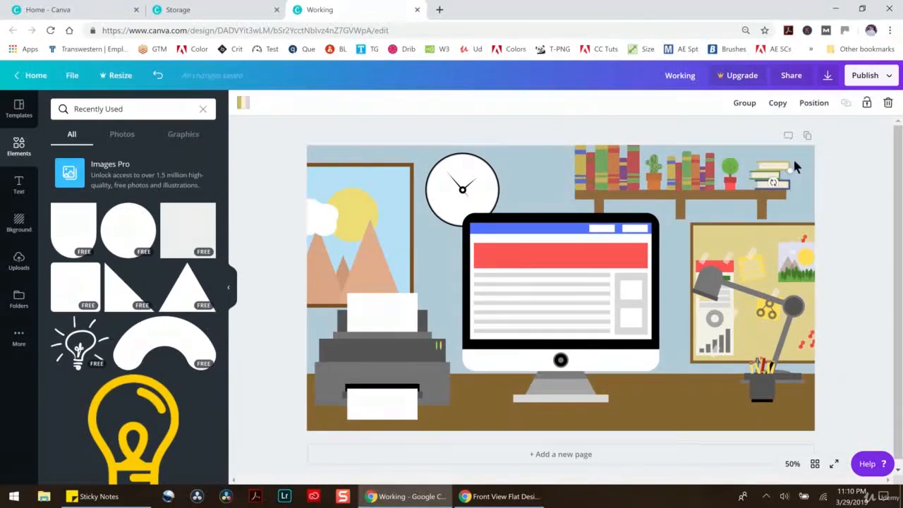
click(792, 464)
click(783, 255)
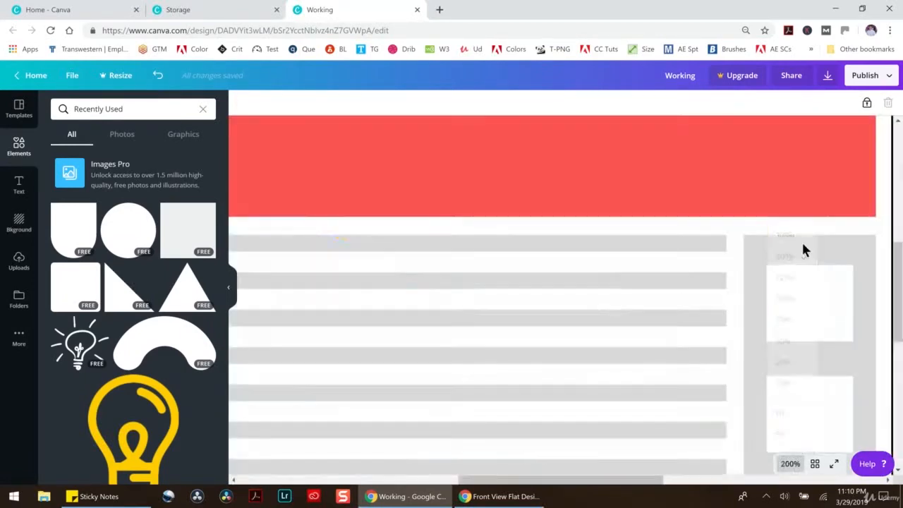
scroll(816, 240, up, 5)
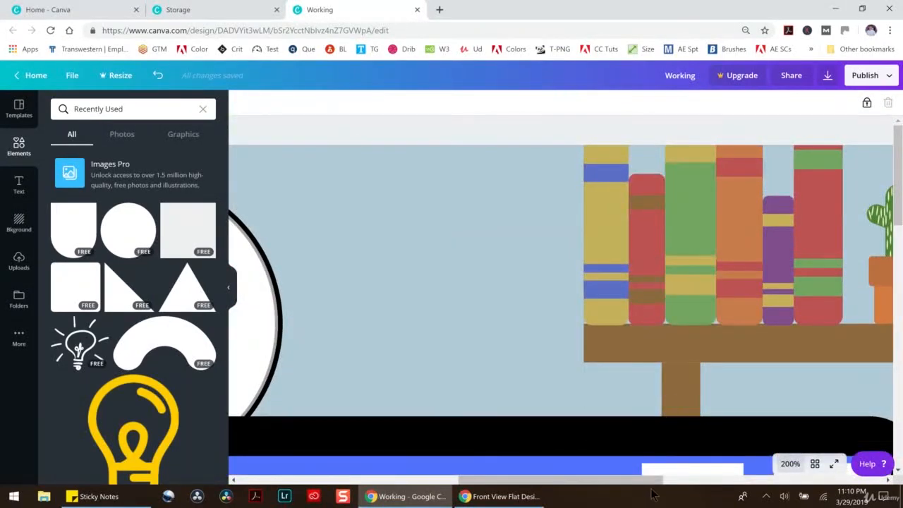
scroll(664, 451, right, 10)
click(701, 210)
drag(702, 209, 734, 248)
scroll(734, 249, left, 2)
click(741, 104)
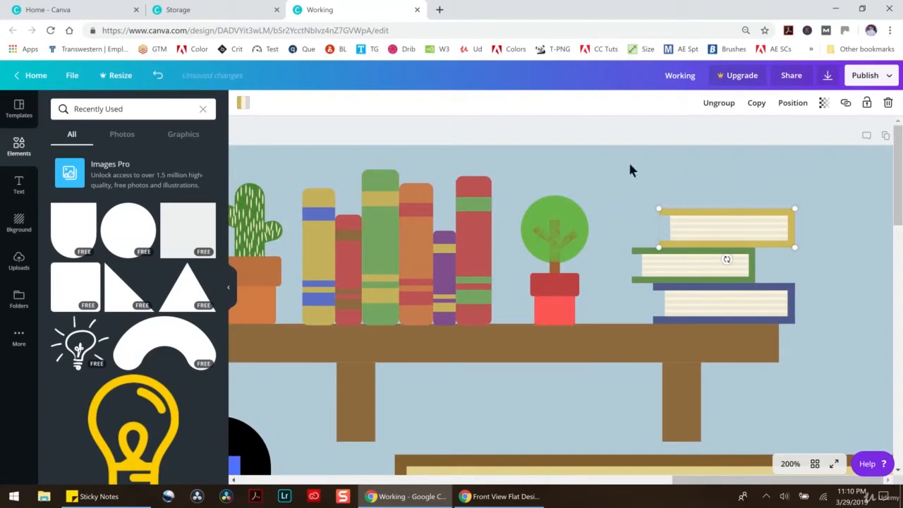
Duplicate the yellow book, move the potted tree aside, and lay the copy on the shelf against the smaller upright books
key(ctrl+d)
drag(570, 236, 516, 345)
drag(763, 255, 588, 308)
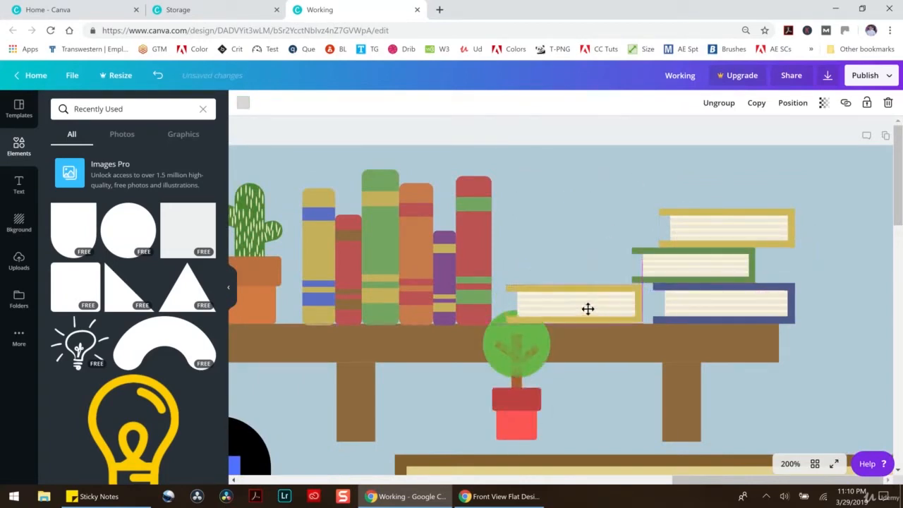
click(522, 351)
drag(522, 351, 485, 365)
drag(556, 322, 553, 310)
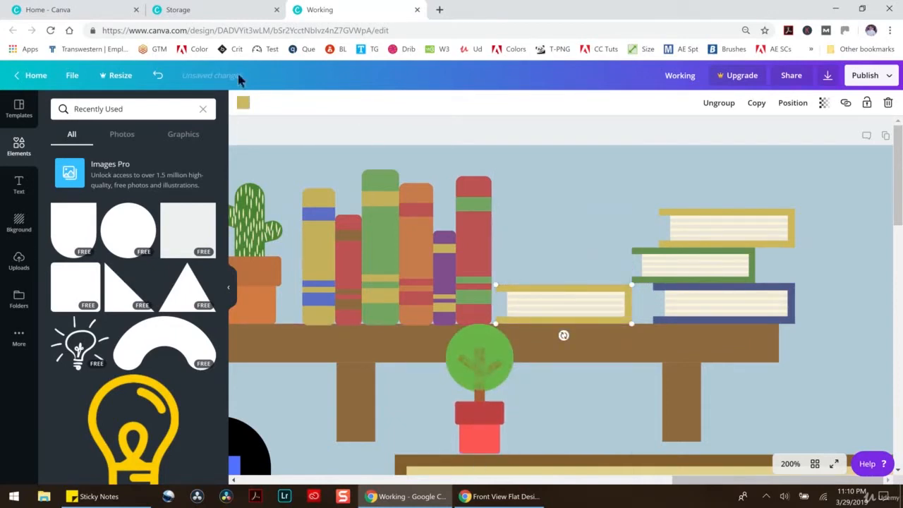
Recolour the copied book's cover and spine dark red
click(243, 103)
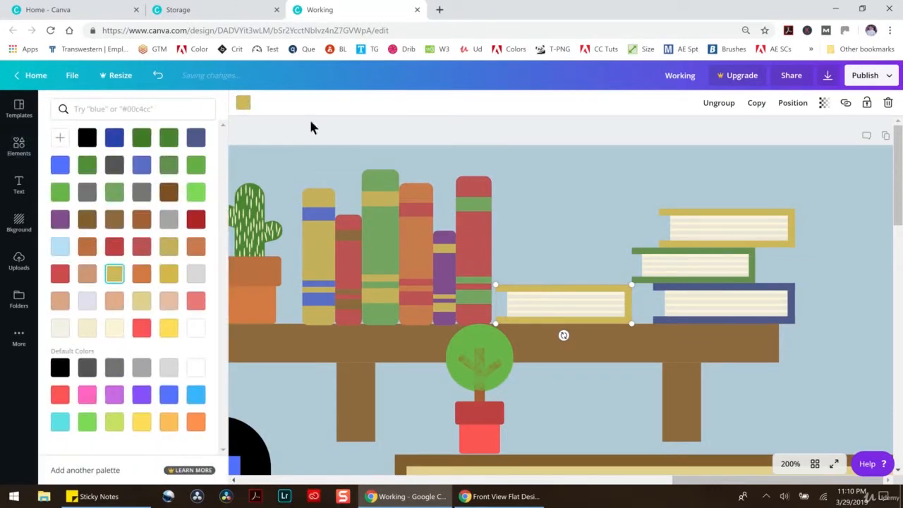
click(196, 220)
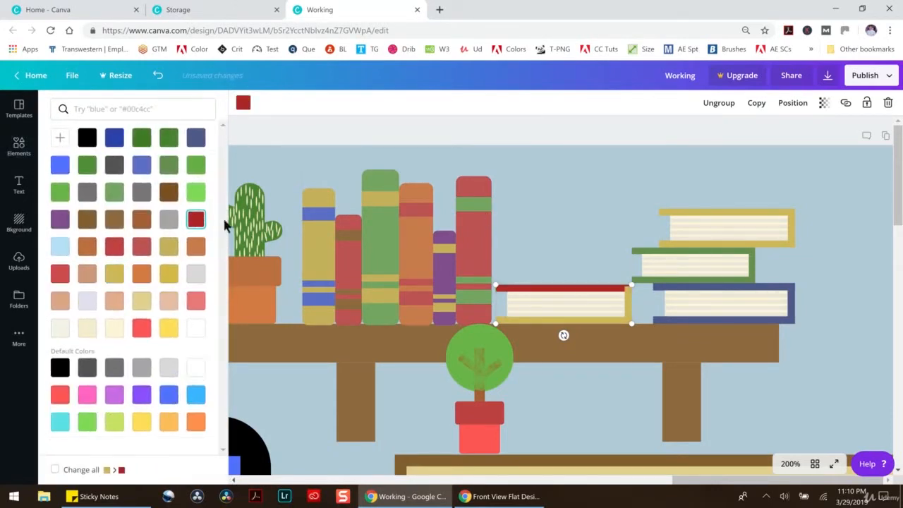
click(626, 302)
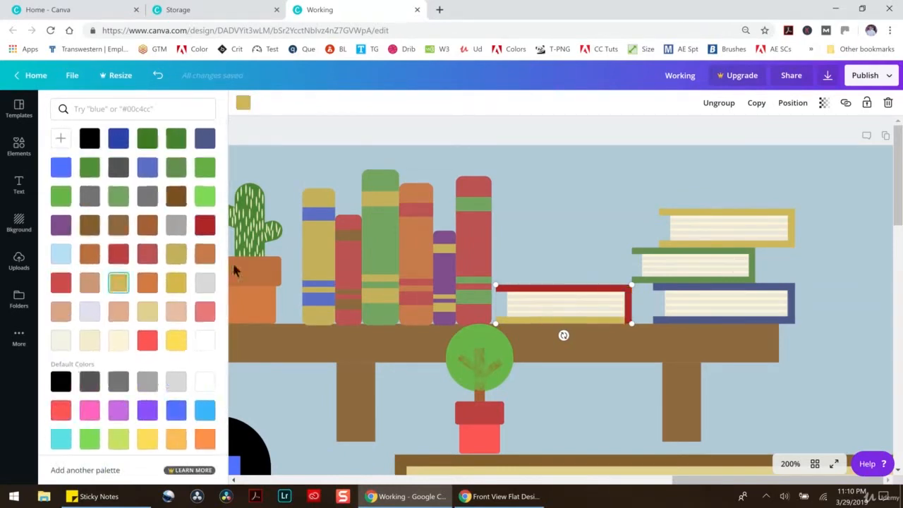
click(195, 219)
Set the potted tree on top of the copied book and recolour the book's cover and spine orange
drag(483, 422, 557, 252)
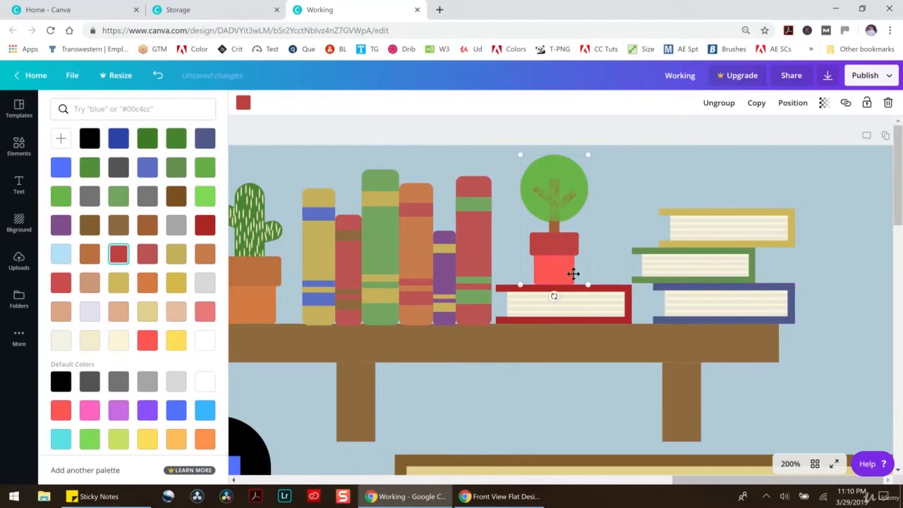
click(622, 299)
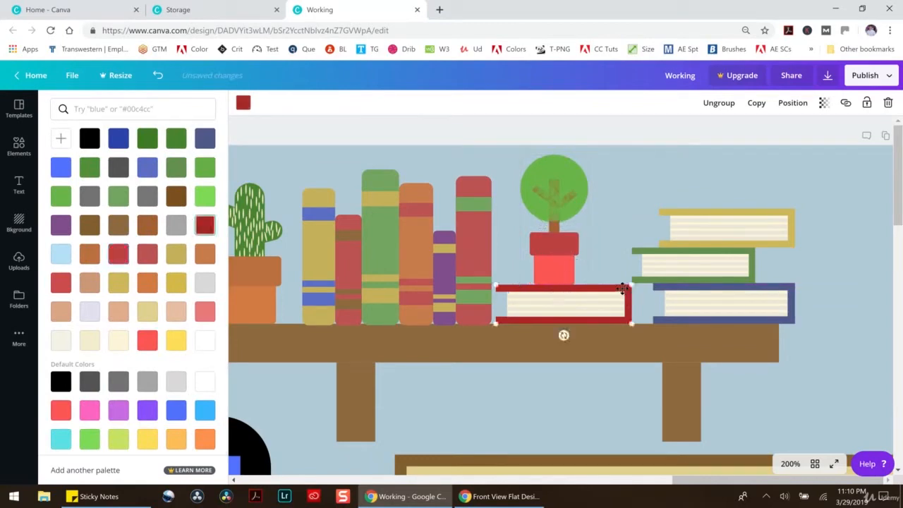
click(114, 222)
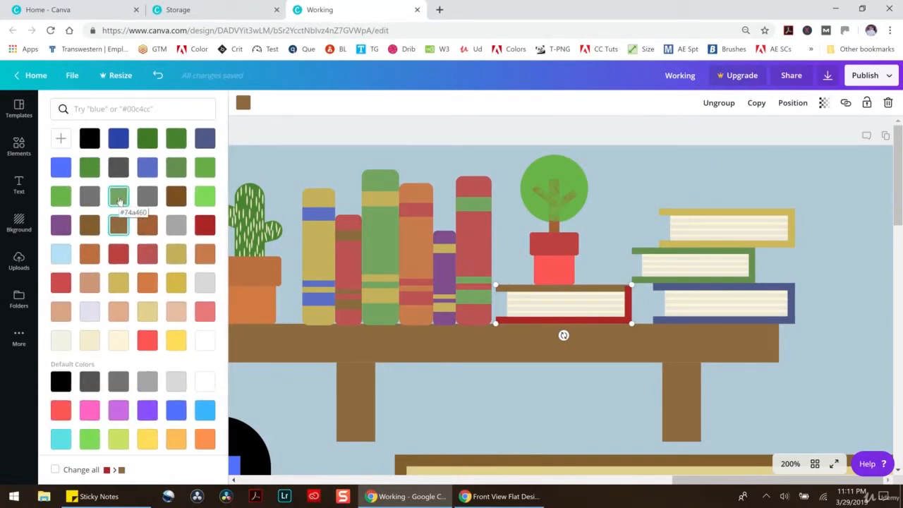
click(198, 248)
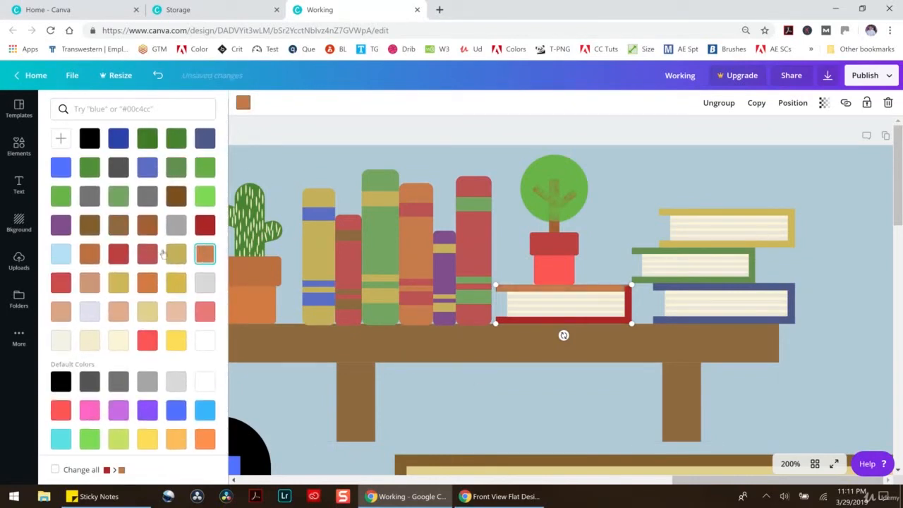
click(147, 282)
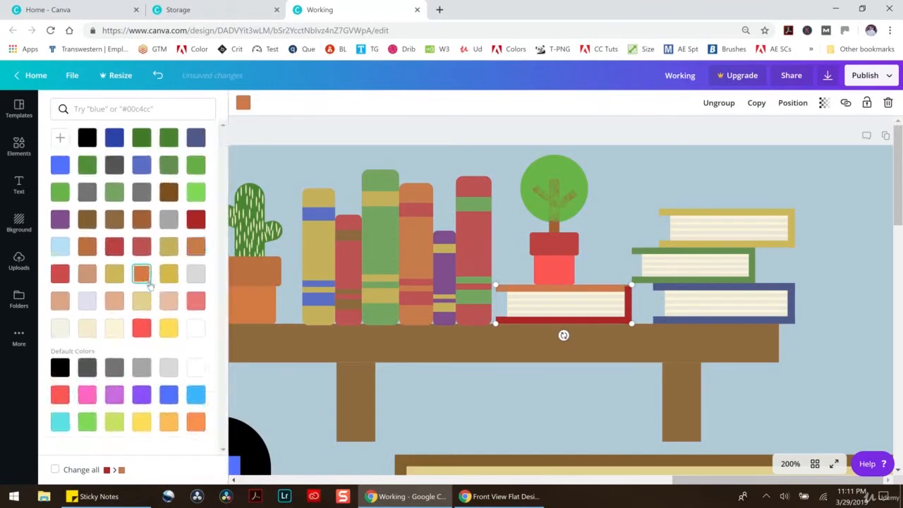
click(628, 308)
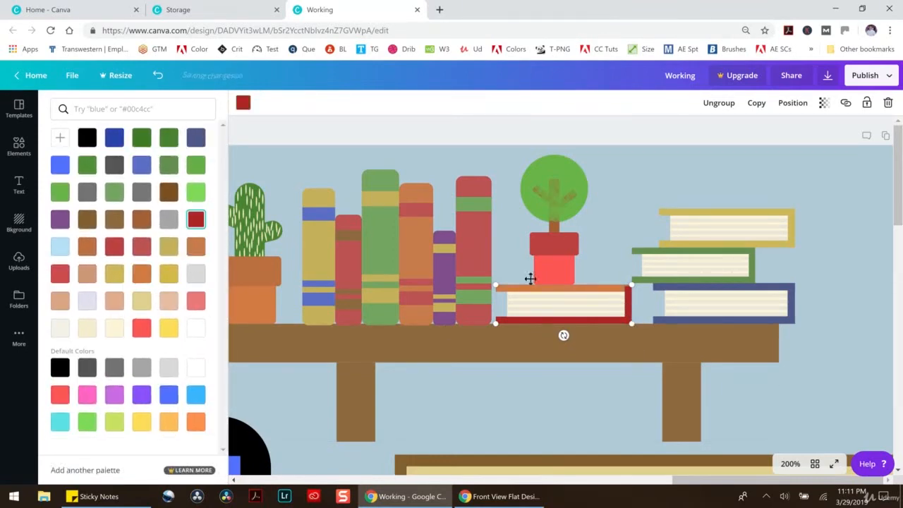
click(205, 253)
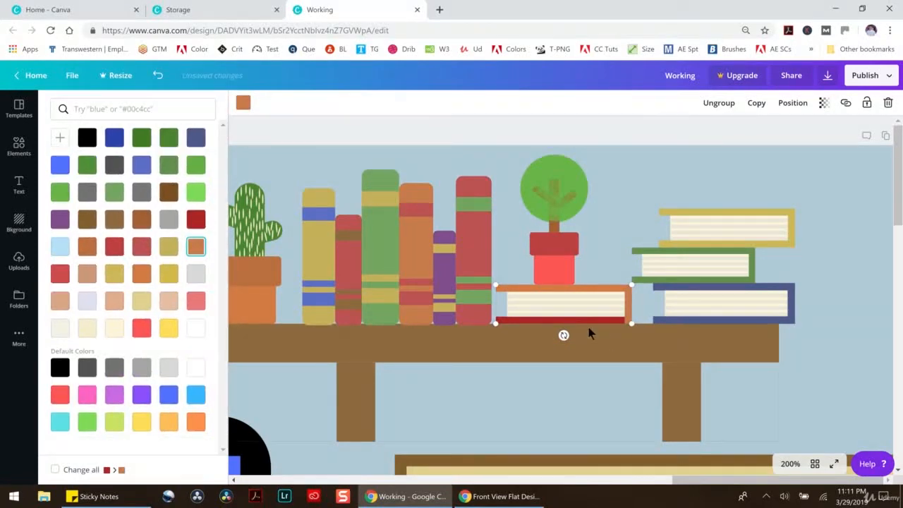
click(204, 252)
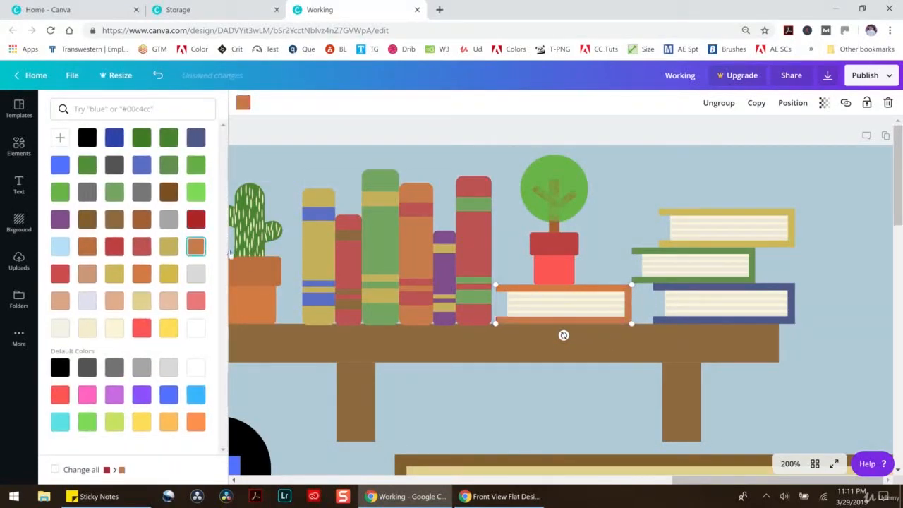
click(840, 293)
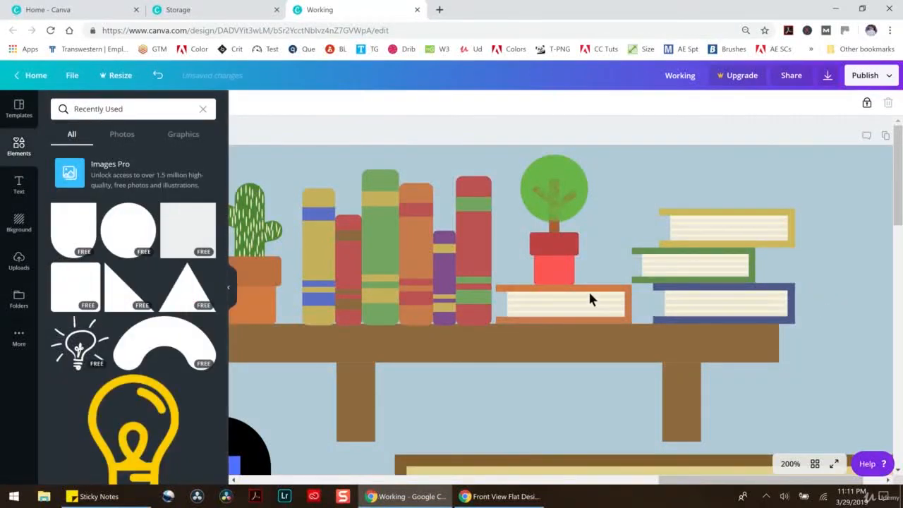
Shrink the orange book slightly and lower the potted tree so its pot rests on the cover
click(603, 291)
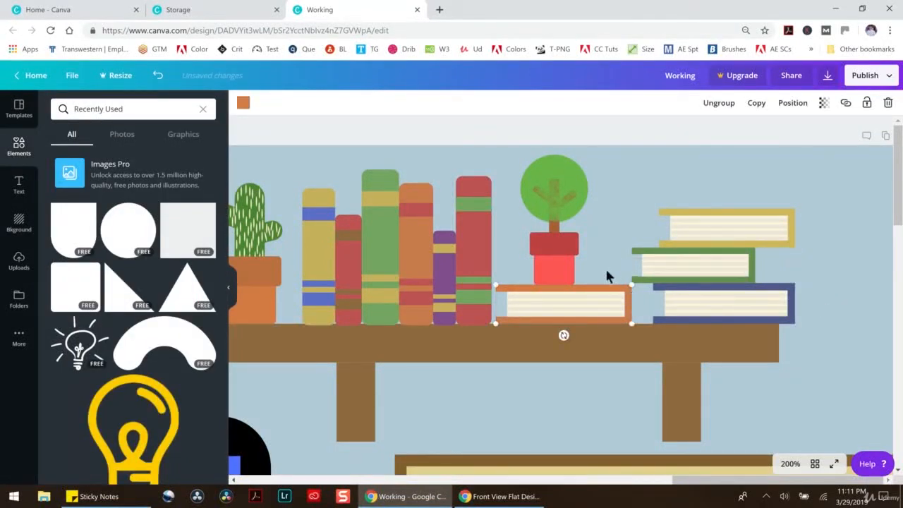
drag(624, 288, 599, 295)
drag(554, 260, 554, 276)
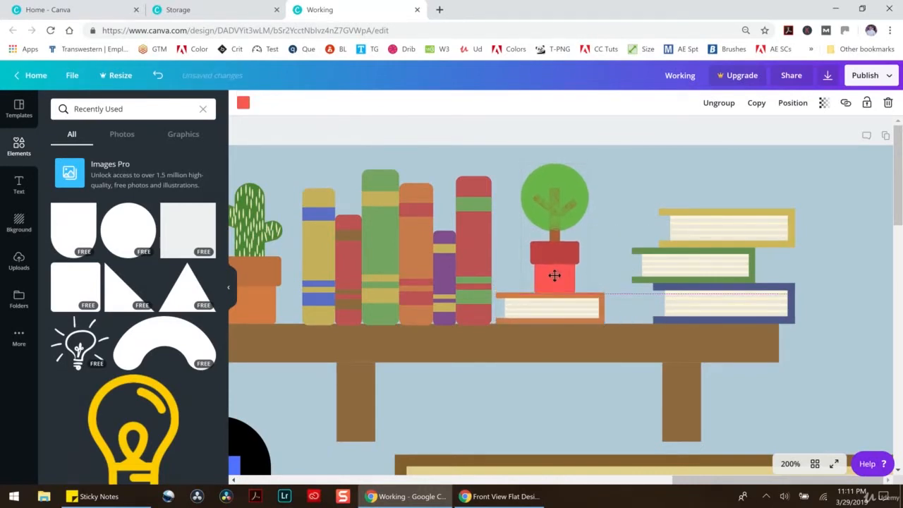
click(811, 275)
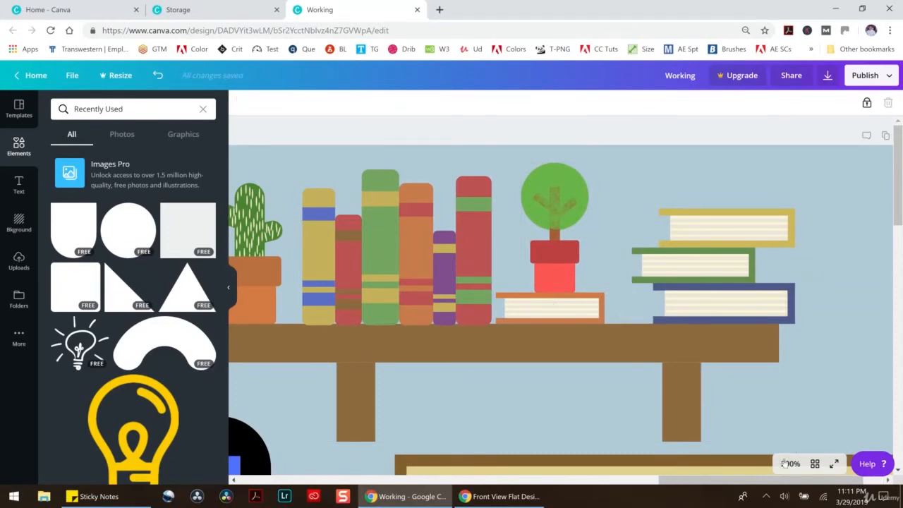
click(786, 464)
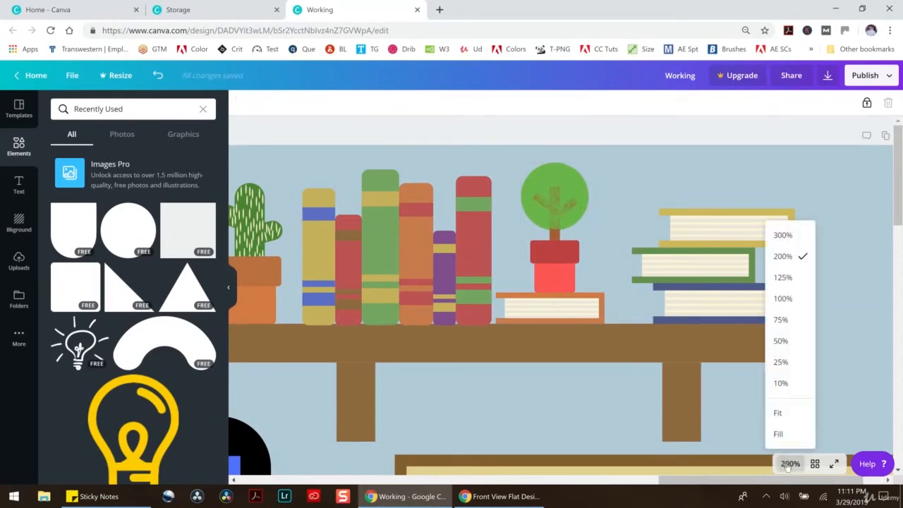
click(793, 345)
click(225, 14)
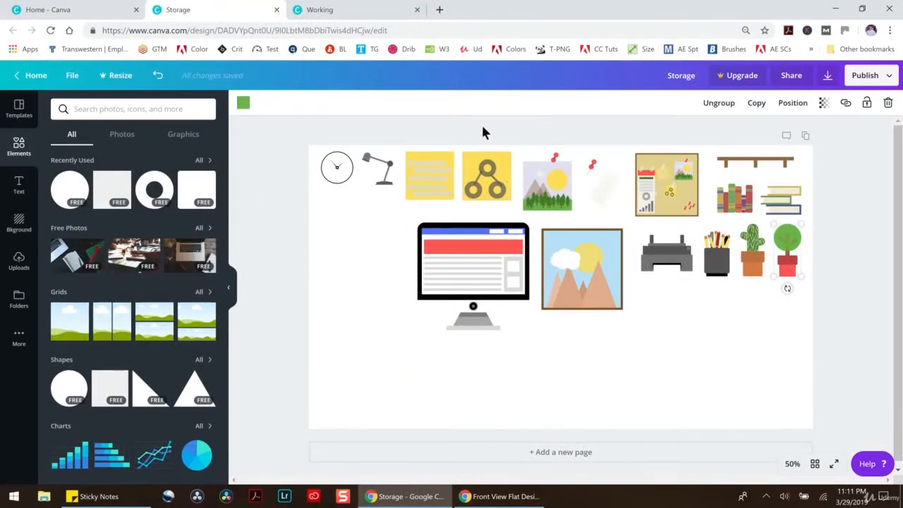
key(ctrl+Tab)
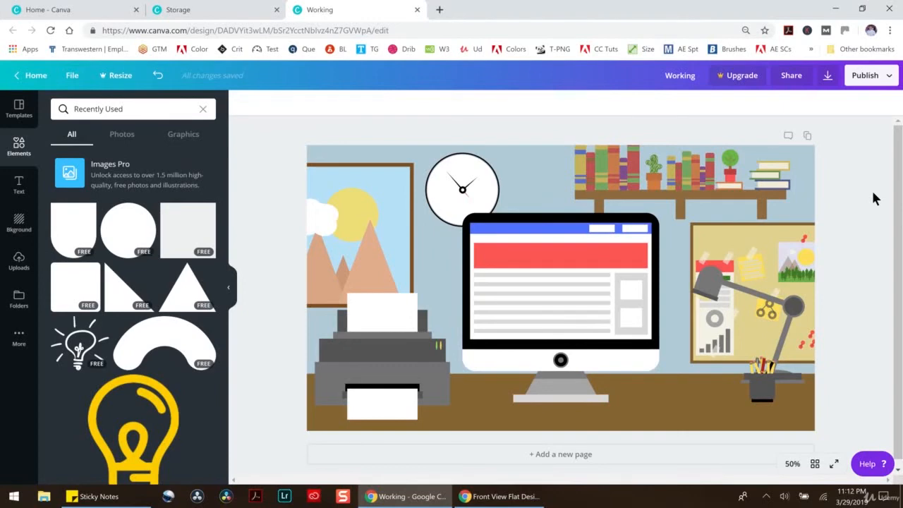
Unlock the desk surface and the wall, lower the desk's top edge, and stretch the wall down to meet it
click(662, 410)
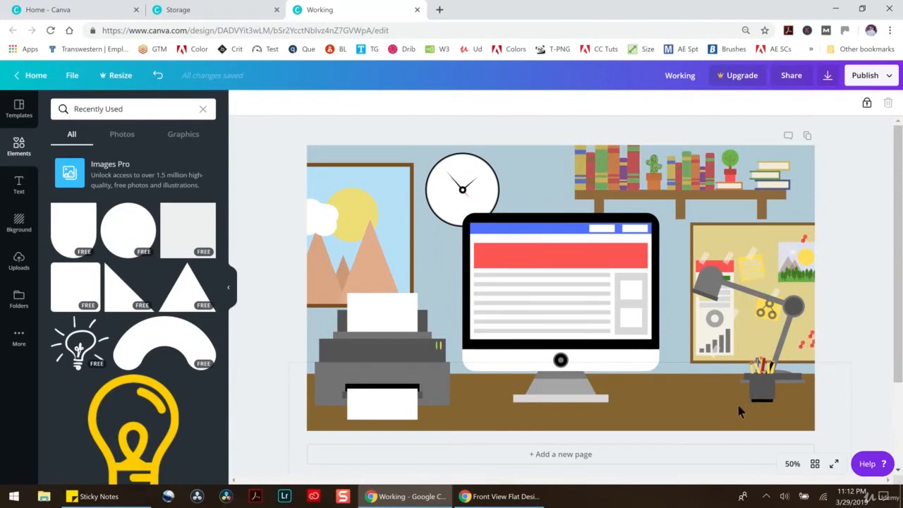
click(866, 103)
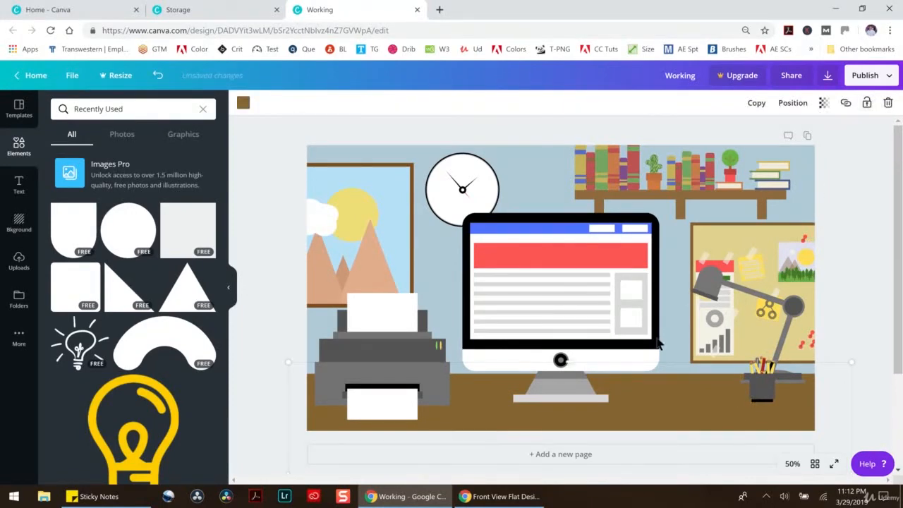
drag(573, 359, 570, 387)
click(788, 181)
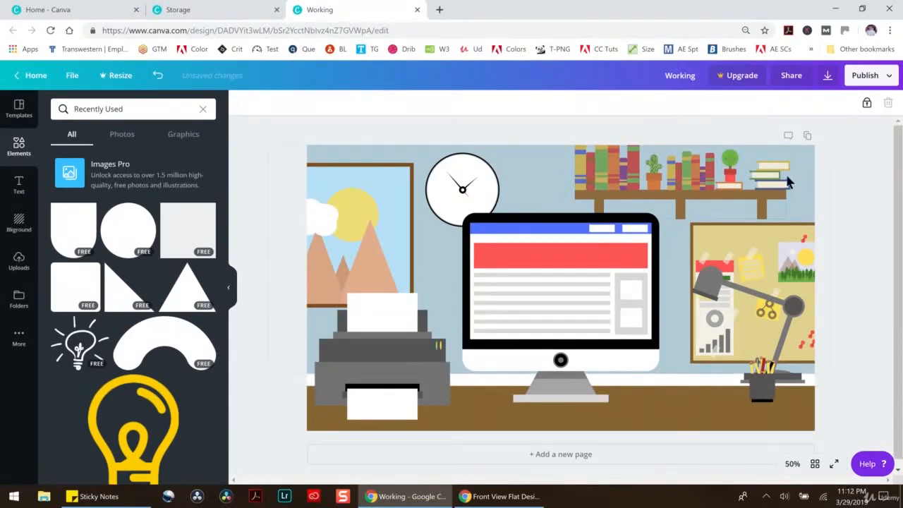
click(866, 104)
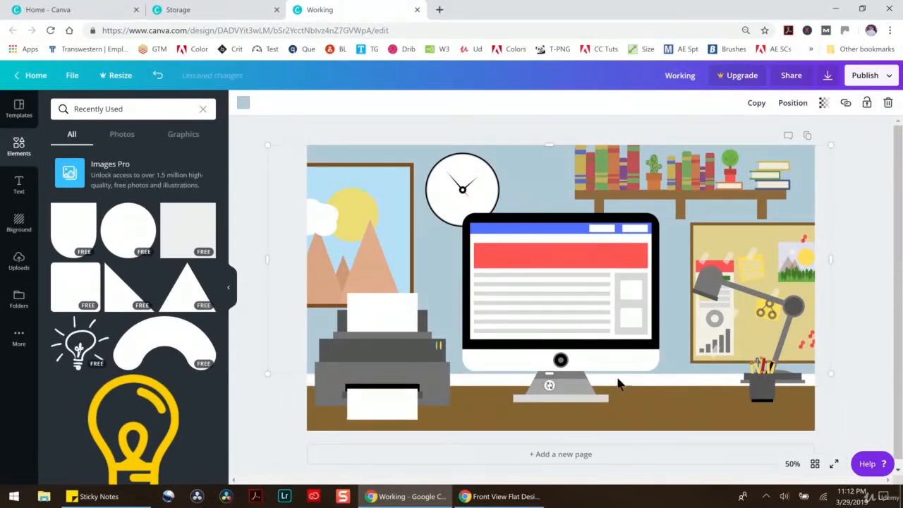
mouse_move(546, 374)
mouse_down()
mouse_move(546, 395)
mouse_move(546, 386)
mouse_up()
Move the pencil cup left on the desk and regroup the lamp's parts
click(766, 397)
mouse_move(764, 396)
mouse_down()
mouse_move(757, 420)
mouse_move(751, 400)
mouse_move(716, 377)
mouse_move(763, 393)
mouse_move(754, 390)
mouse_up()
click(732, 104)
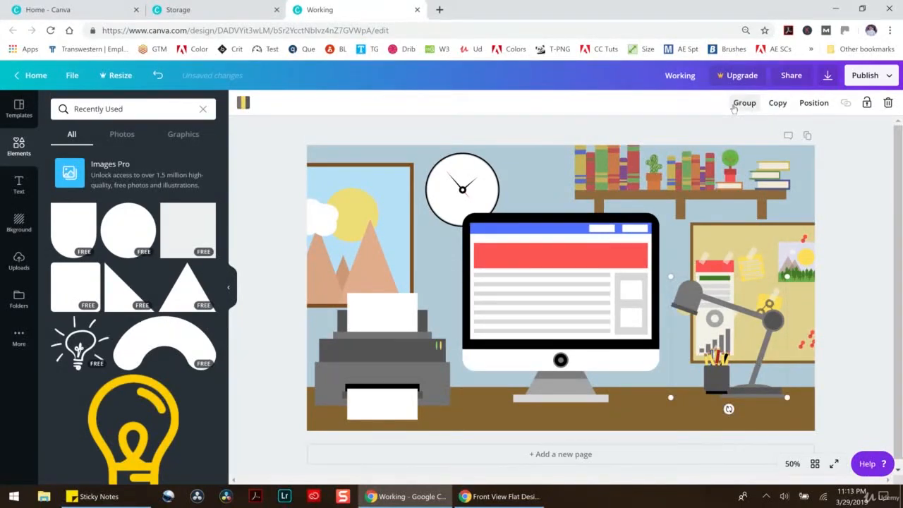
click(734, 106)
Move the lamp down onto the desk to the right of the pencil cup, in front of the cork board
click(791, 103)
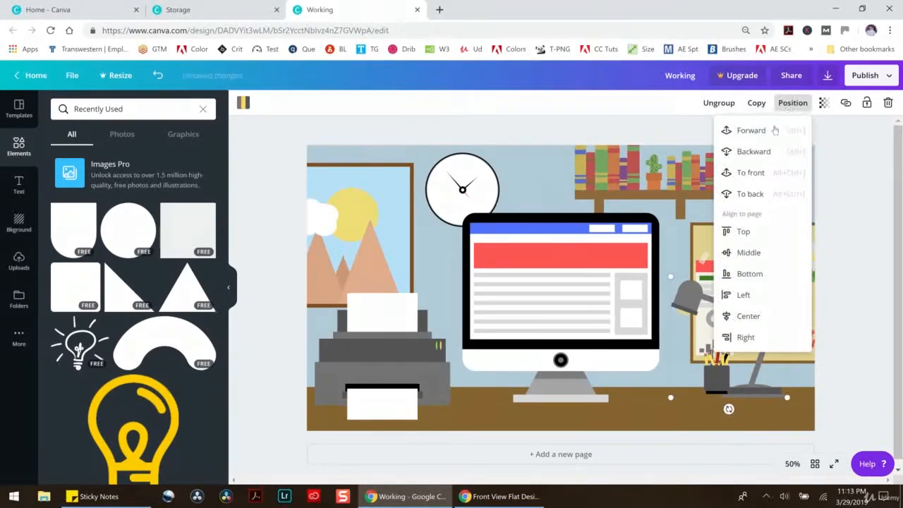
click(849, 209)
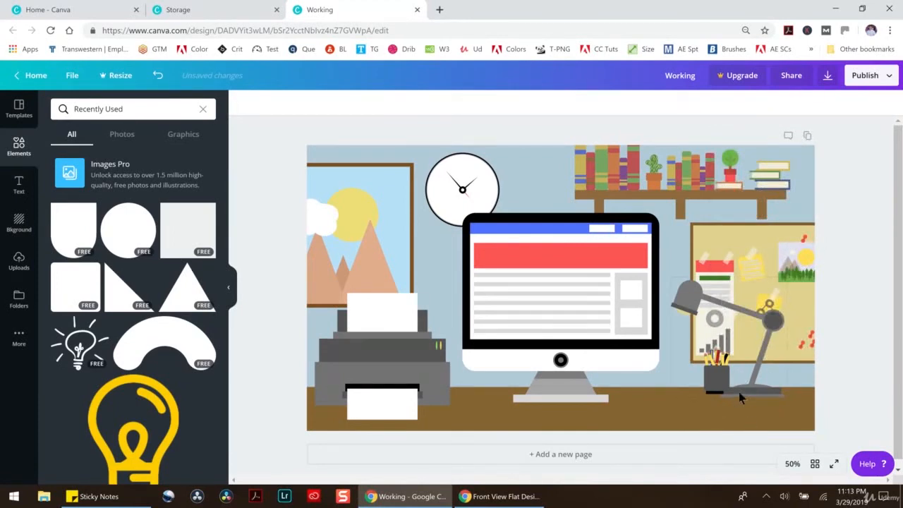
mouse_move(738, 392)
mouse_down()
mouse_move(749, 408)
mouse_move(755, 397)
mouse_move(750, 411)
mouse_move(762, 399)
mouse_move(734, 374)
mouse_move(688, 358)
mouse_move(723, 380)
mouse_move(687, 347)
mouse_move(685, 358)
mouse_move(690, 344)
mouse_move(731, 387)
mouse_up()
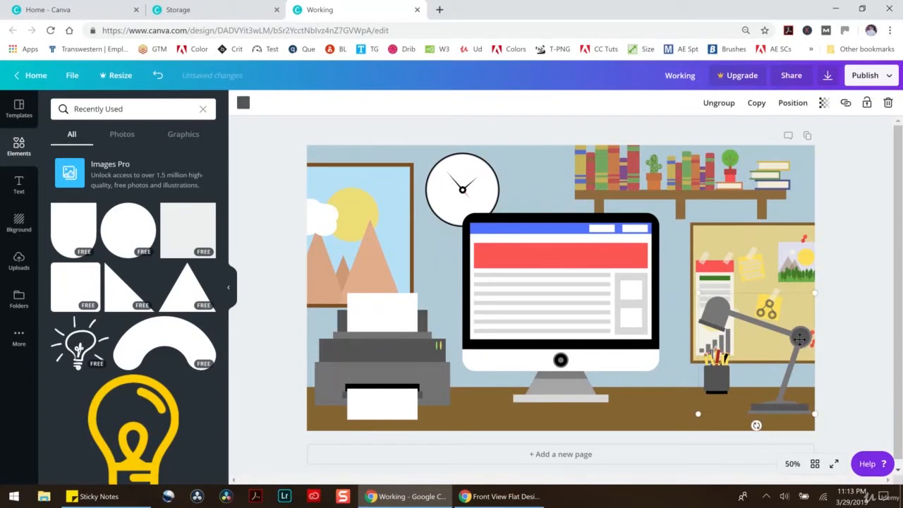
drag(799, 338, 792, 337)
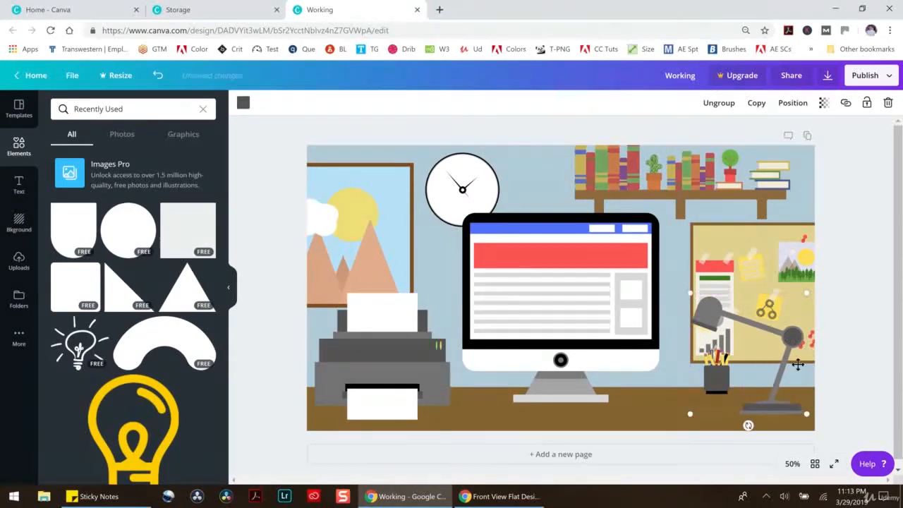
Enlarge the computer monitor slightly, keeping it centred on the desk
click(832, 358)
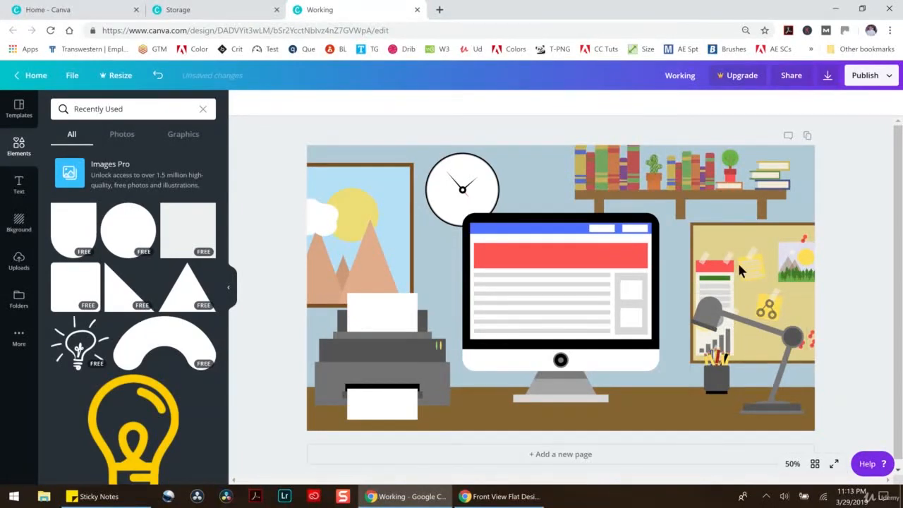
click(657, 241)
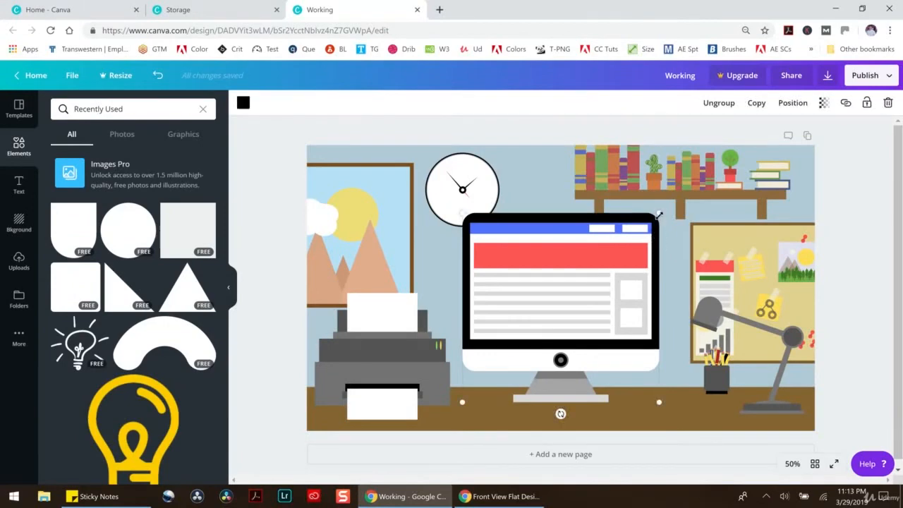
drag(660, 211, 643, 227)
click(841, 239)
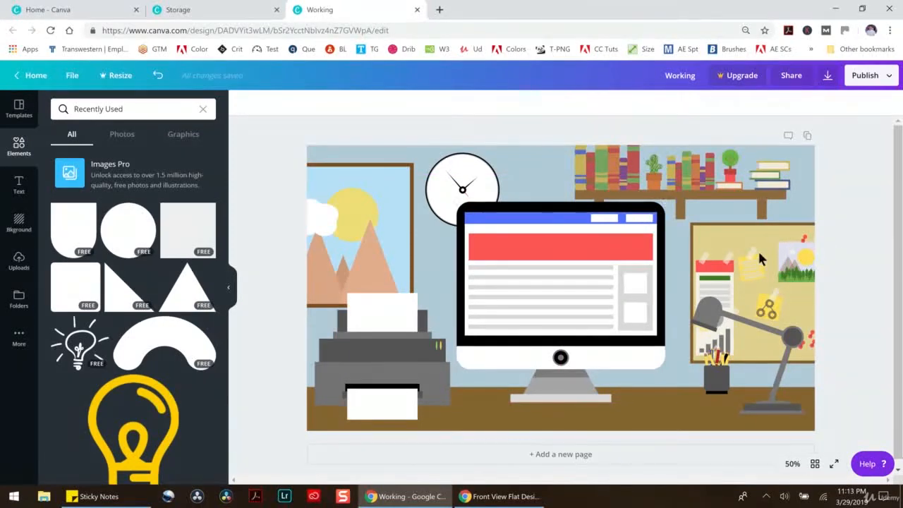
Move the pencil cup left on the desk to the gap beside the monitor and enlarge it slightly
click(725, 379)
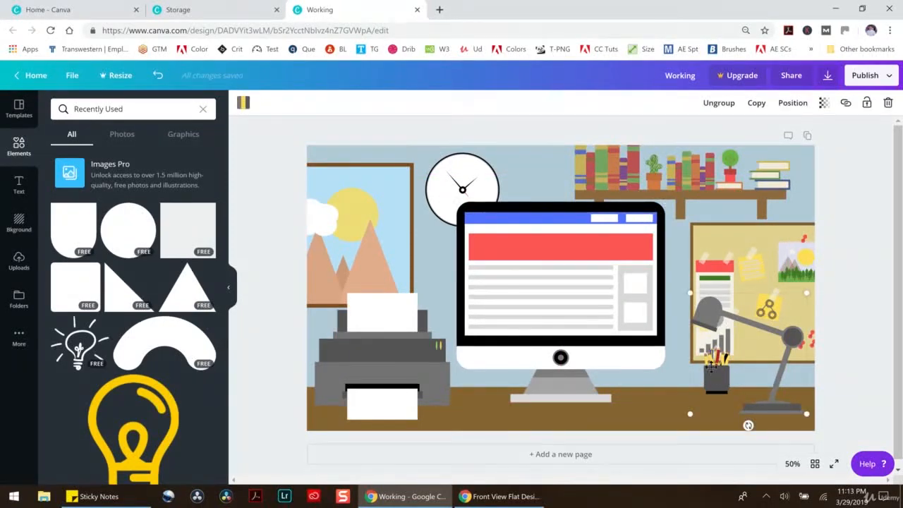
click(790, 104)
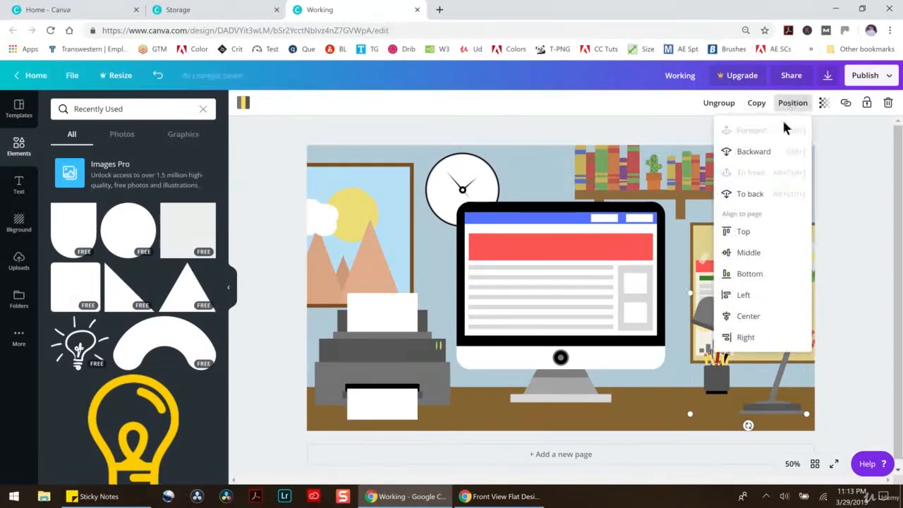
click(816, 238)
drag(716, 381, 673, 392)
drag(699, 363, 707, 358)
drag(690, 390, 701, 379)
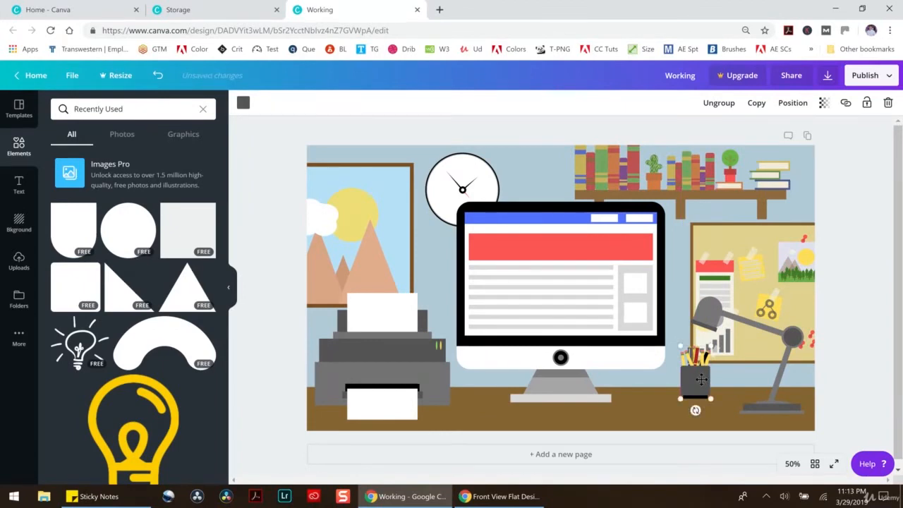
click(851, 354)
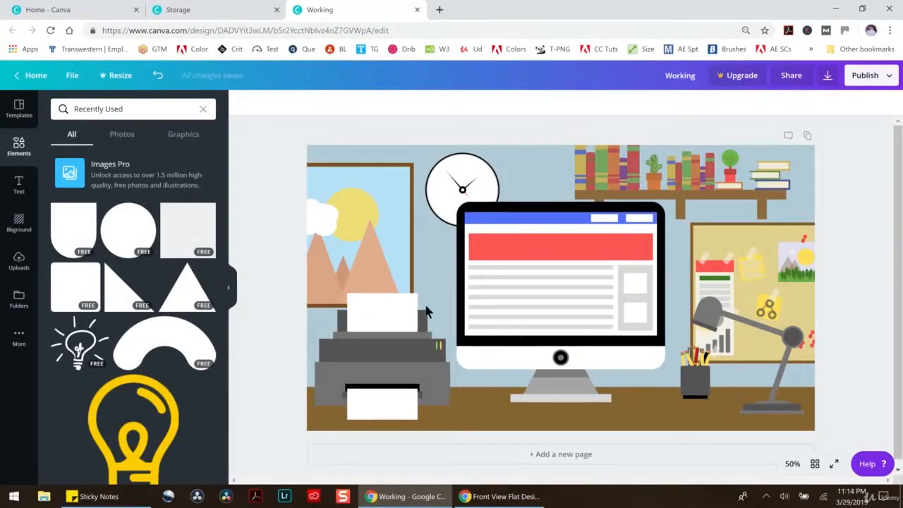
Enlarge the mountain picture slightly and shift it left past the page edge, and shrink the cork board a little
click(404, 272)
drag(388, 218, 393, 232)
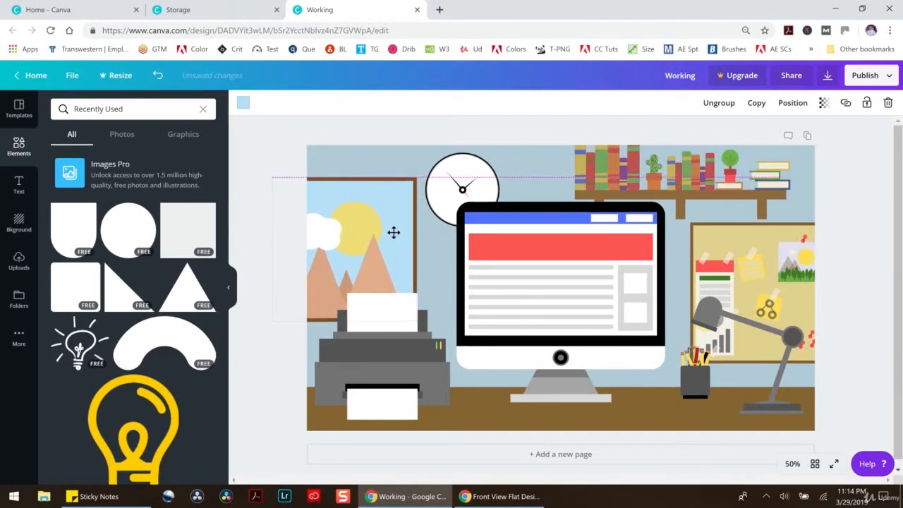
drag(415, 176, 425, 155)
drag(388, 185, 379, 184)
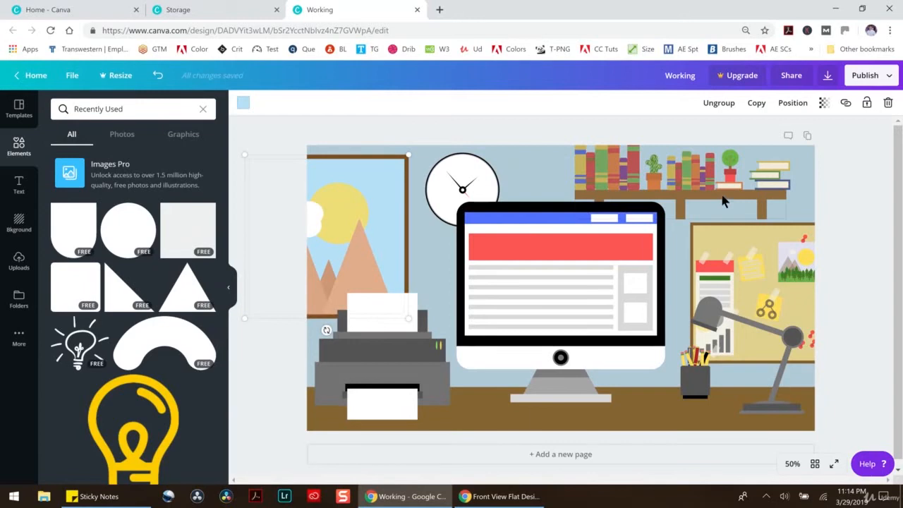
click(726, 232)
drag(690, 224, 712, 243)
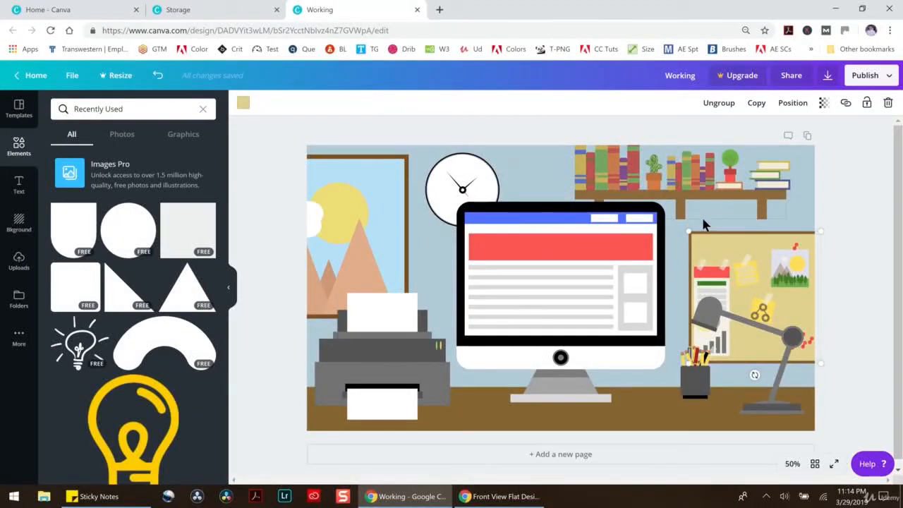
Delete the upright book stack left of the cactus and replace it with a duplicate of the stack right of the cactus
click(610, 172)
drag(639, 135, 620, 152)
click(888, 103)
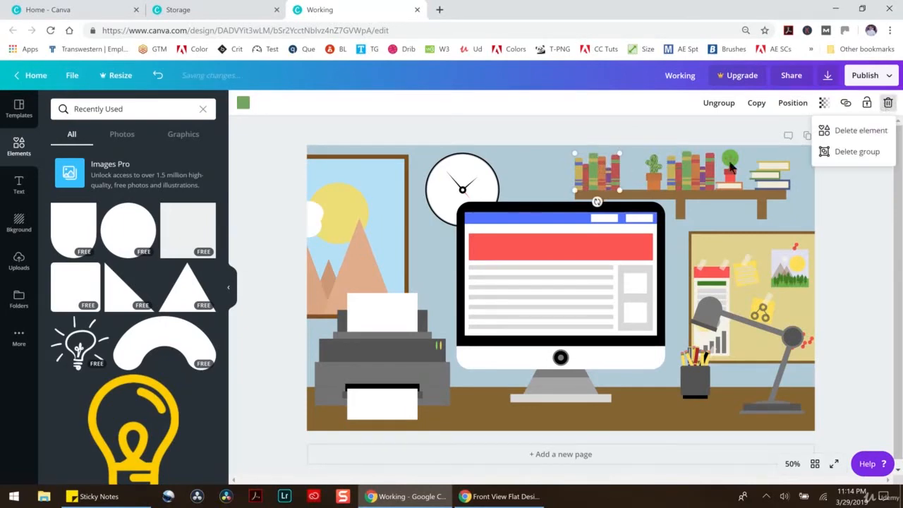
click(846, 151)
click(689, 185)
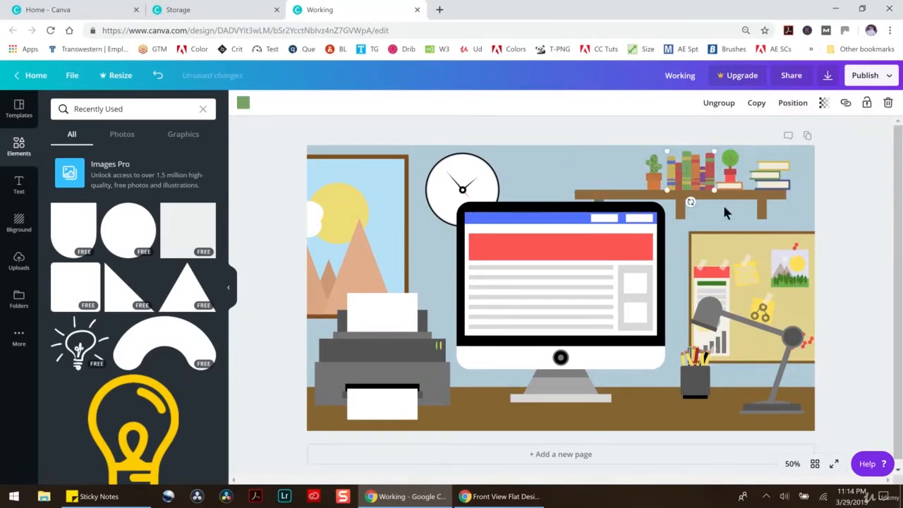
key(ctrl+d)
drag(702, 188, 624, 183)
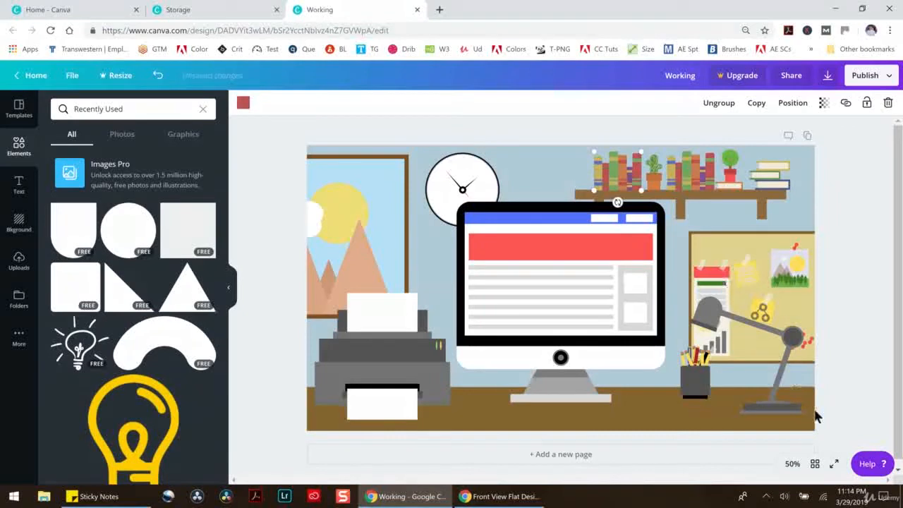
Raise the book stack left of the cactus so its base sits flush on the shelf top
click(792, 463)
click(776, 256)
scroll(665, 228, up, 5)
scroll(663, 303, down, 2)
drag(583, 474, 644, 475)
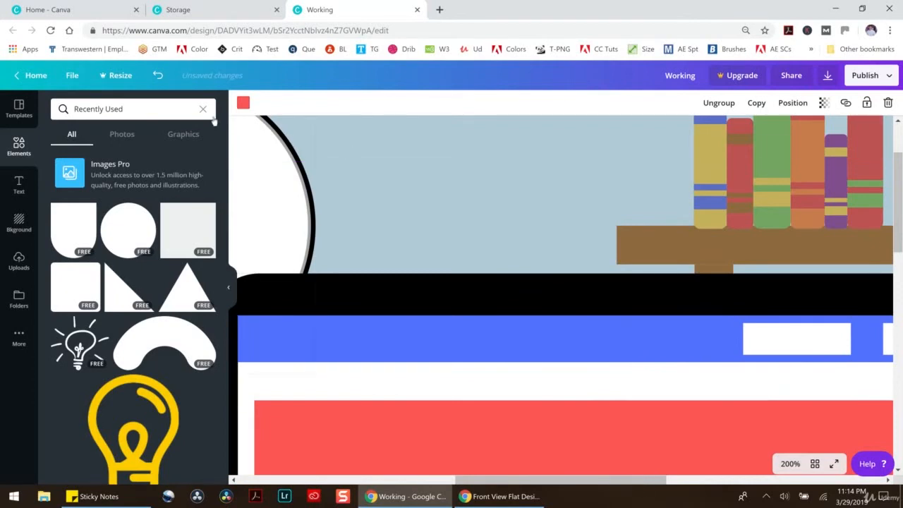
drag(621, 480, 713, 473)
click(626, 382)
scroll(617, 371, up, 2)
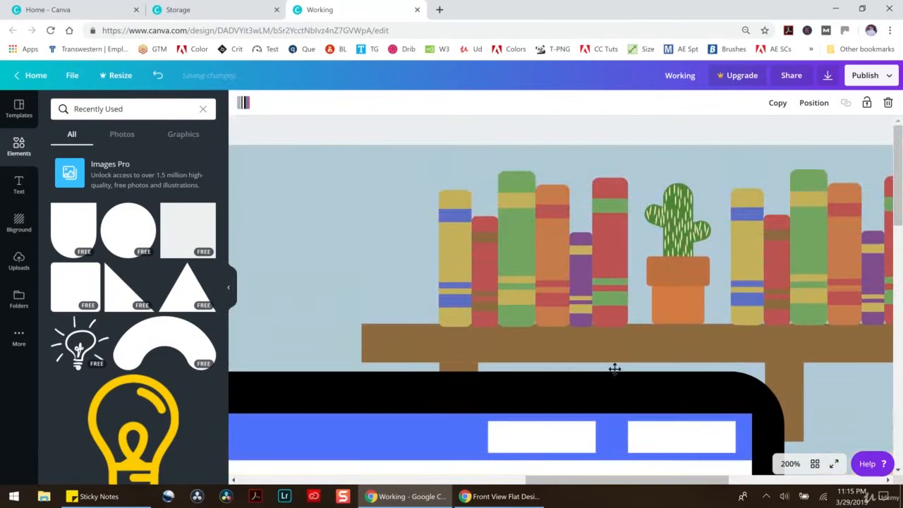
drag(557, 304, 554, 292)
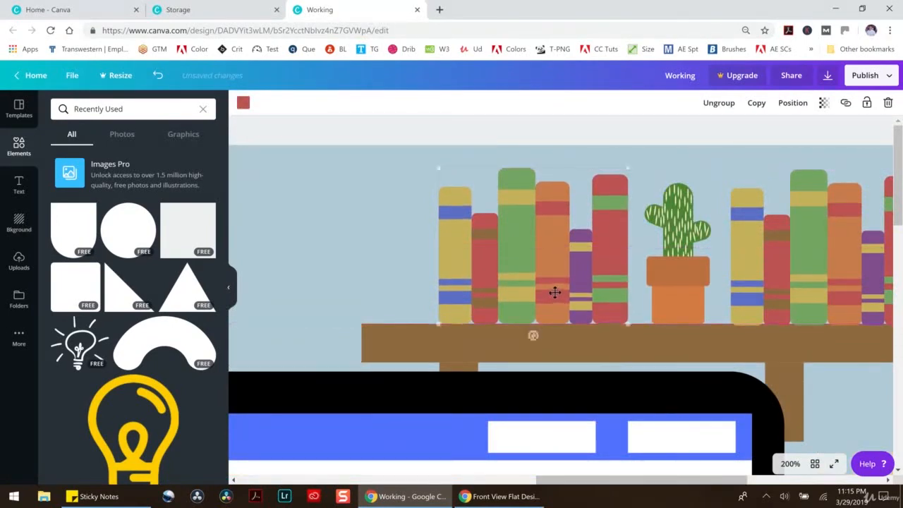
scroll(687, 302, down, 1)
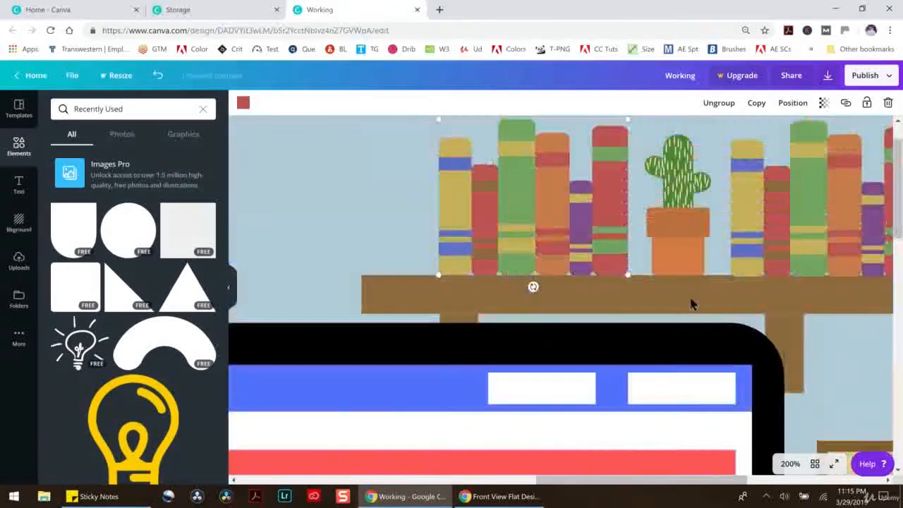
scroll(691, 301, up, 1)
Shrink the shelf so its left end stops just beyond the book stack left of the cactus
click(403, 343)
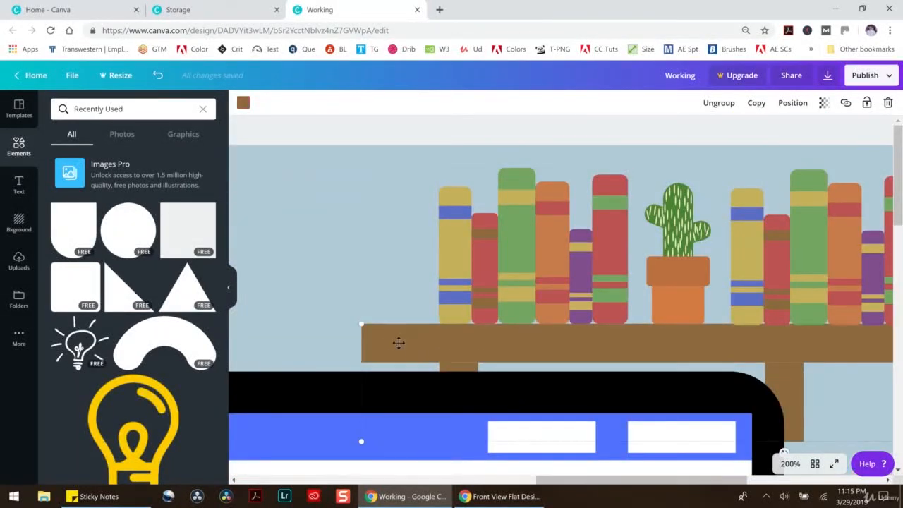
drag(360, 440, 421, 433)
drag(544, 479, 647, 456)
click(790, 463)
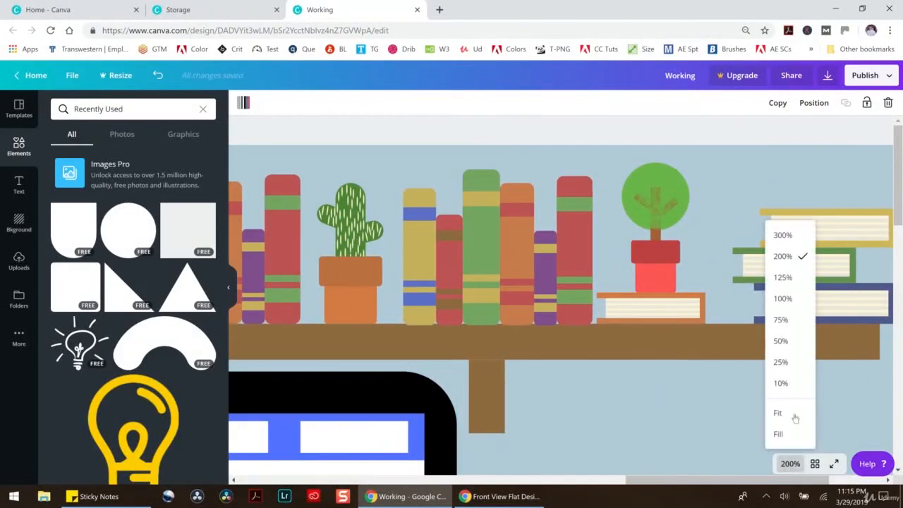
click(780, 342)
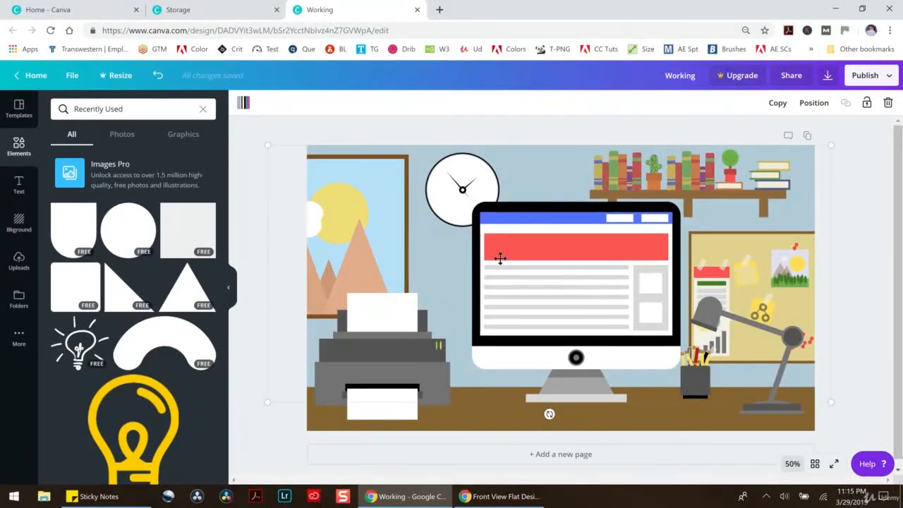
Move the monitor back to the centre of the page with its stand on the desk
mouse_move(554, 288)
mouse_down()
mouse_move(545, 292)
mouse_move(550, 276)
mouse_move(555, 282)
mouse_move(546, 284)
mouse_move(560, 286)
mouse_up()
click(831, 248)
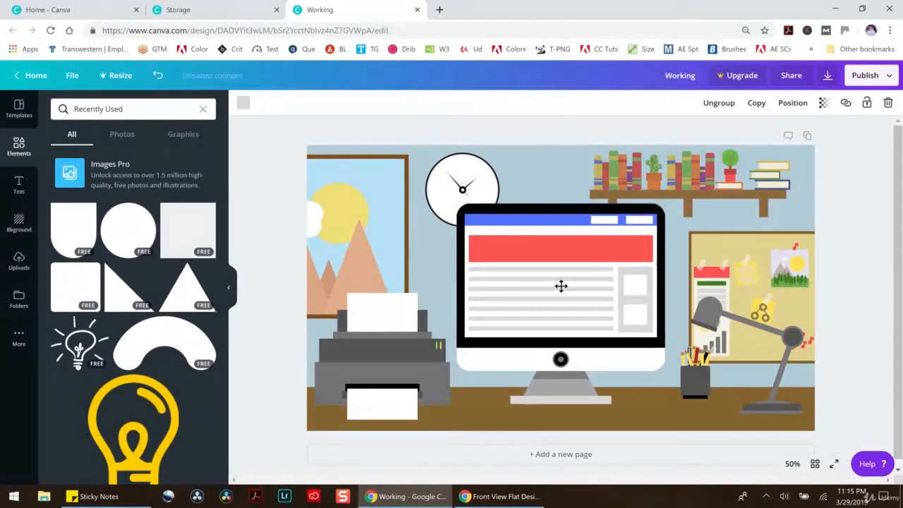
click(843, 252)
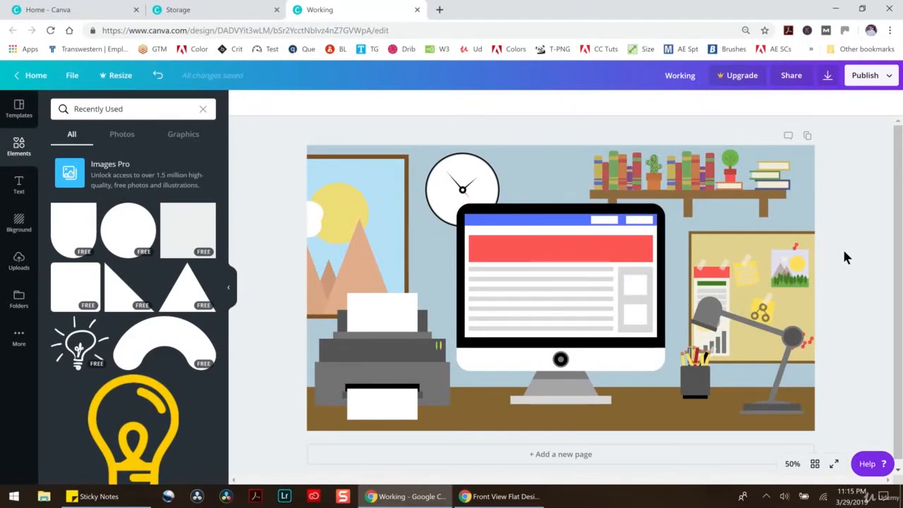
Enlarge the wall clock slightly and reposition it partly behind the monitor's upper left corner
click(474, 184)
mouse_move(498, 154)
mouse_down()
mouse_move(517, 142)
mouse_move(505, 151)
mouse_up()
mouse_move(501, 152)
mouse_down()
mouse_move(535, 129)
mouse_move(504, 150)
mouse_up()
mouse_move(473, 177)
mouse_down()
mouse_move(563, 169)
mouse_move(465, 170)
mouse_move(473, 172)
mouse_up()
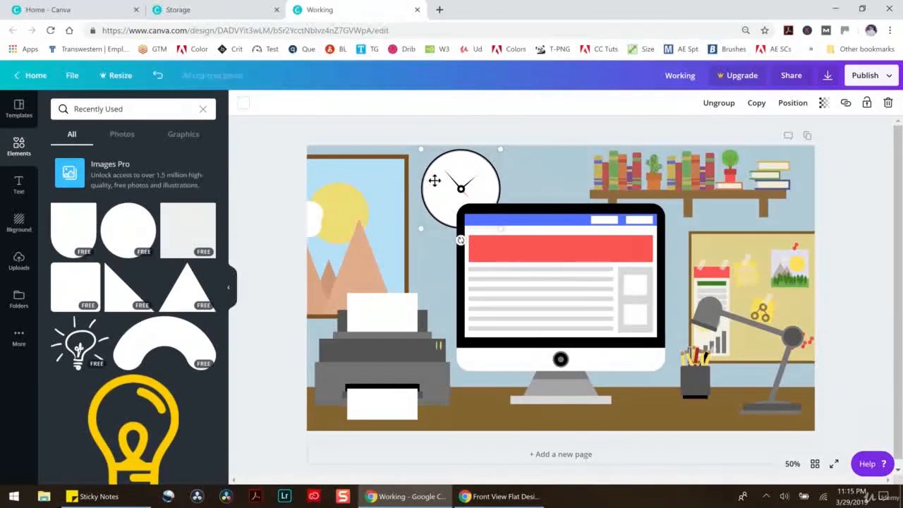
Delete the whole wall clock group from the scene
click(887, 102)
click(821, 151)
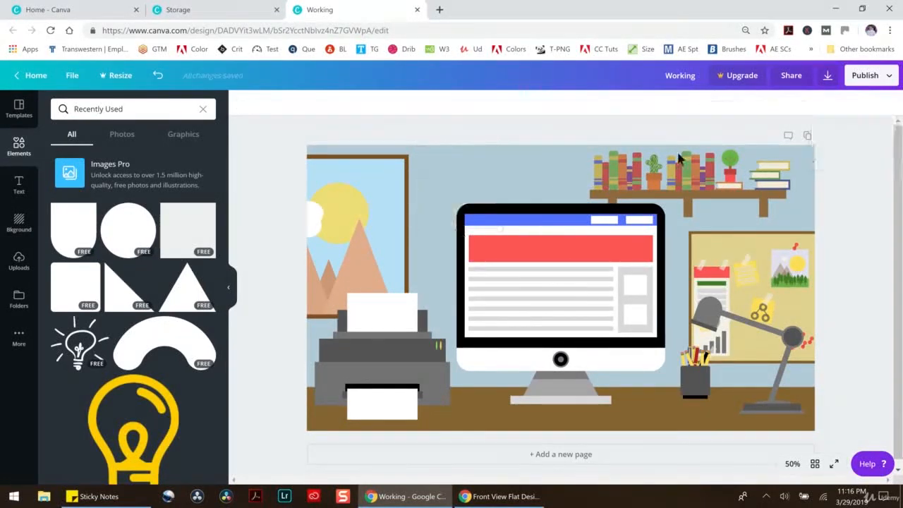
Resize the mountain picture and move it right so its frame ends just short of the monitor
click(358, 208)
drag(408, 154, 449, 141)
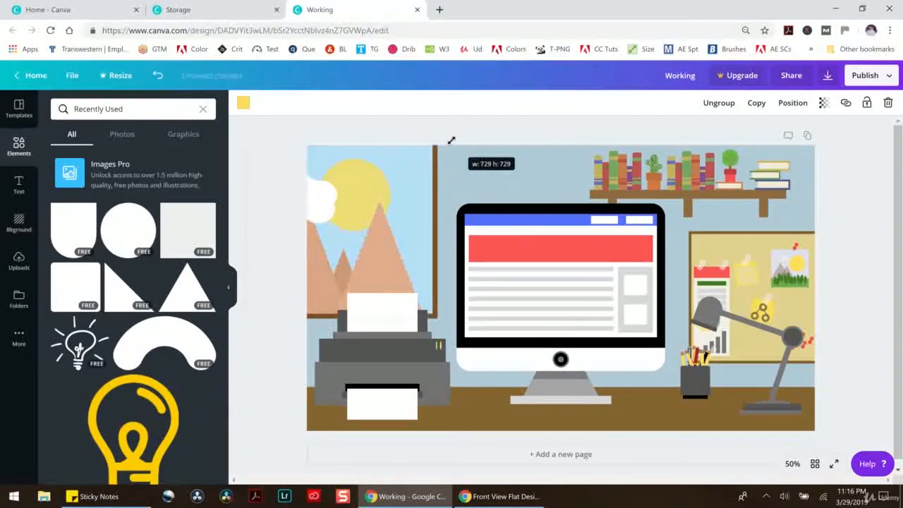
drag(401, 161, 413, 193)
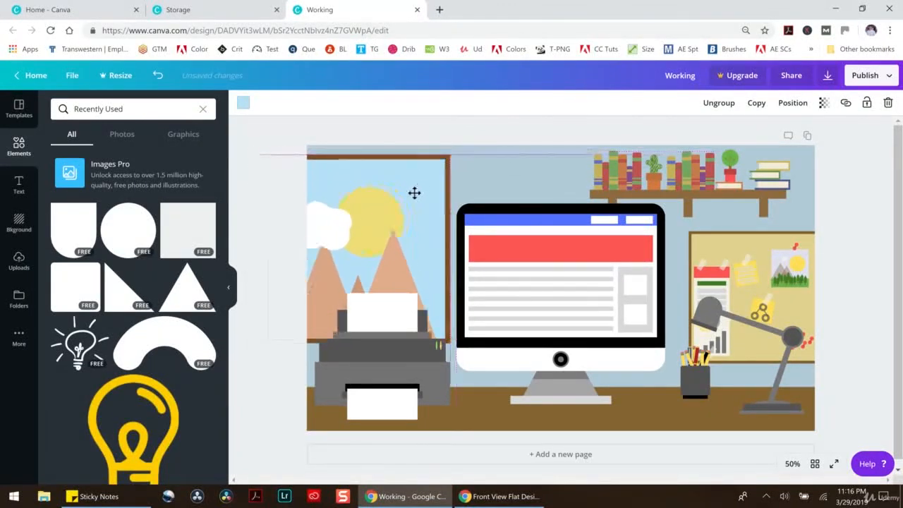
drag(451, 153, 418, 178)
drag(376, 223, 408, 199)
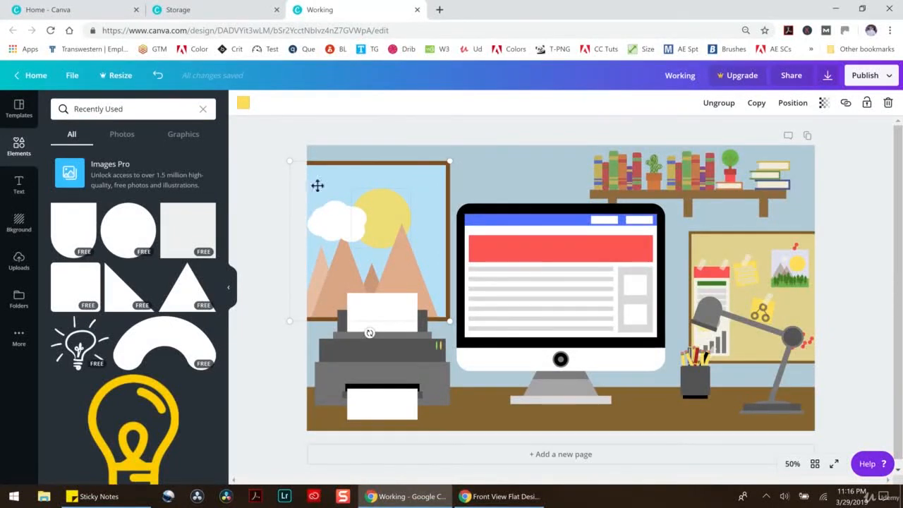
Try a fresh clock from the Storage design between the picture and the shelf, and delete its group again
click(236, 8)
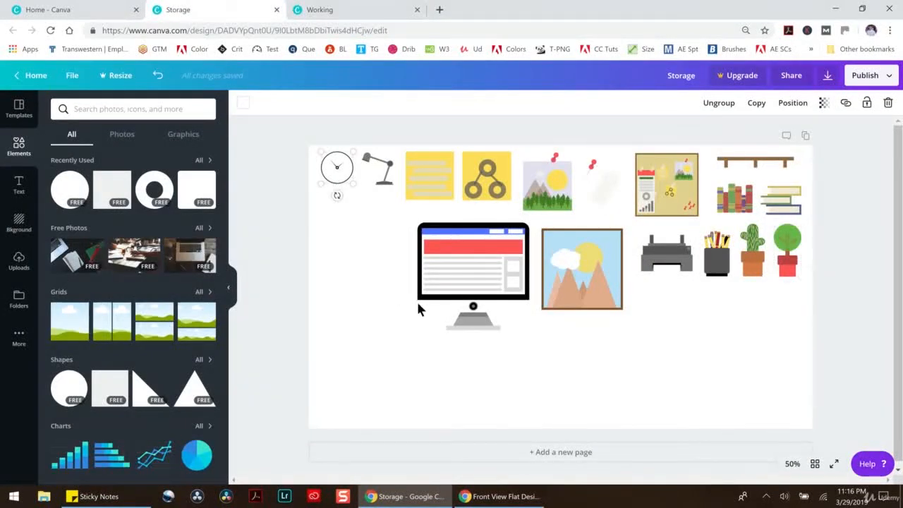
click(340, 11)
key(ctrl+v)
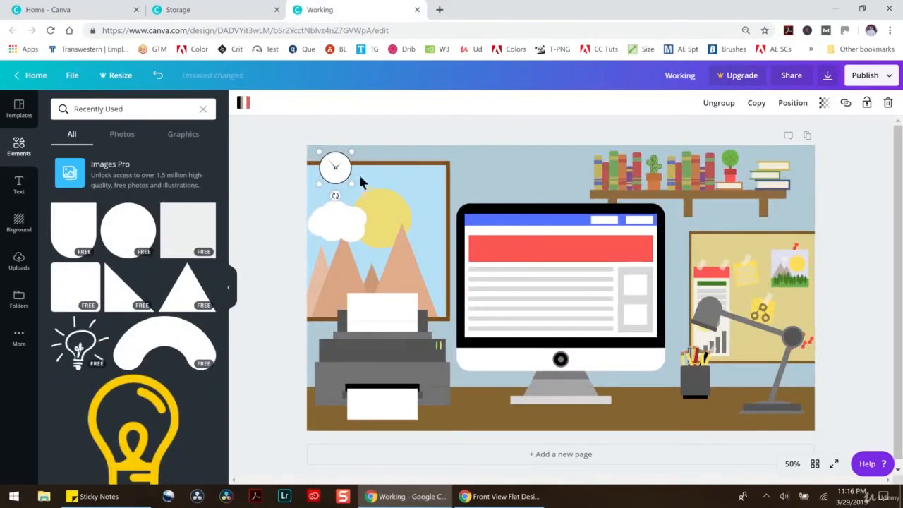
drag(336, 167, 497, 186)
click(887, 103)
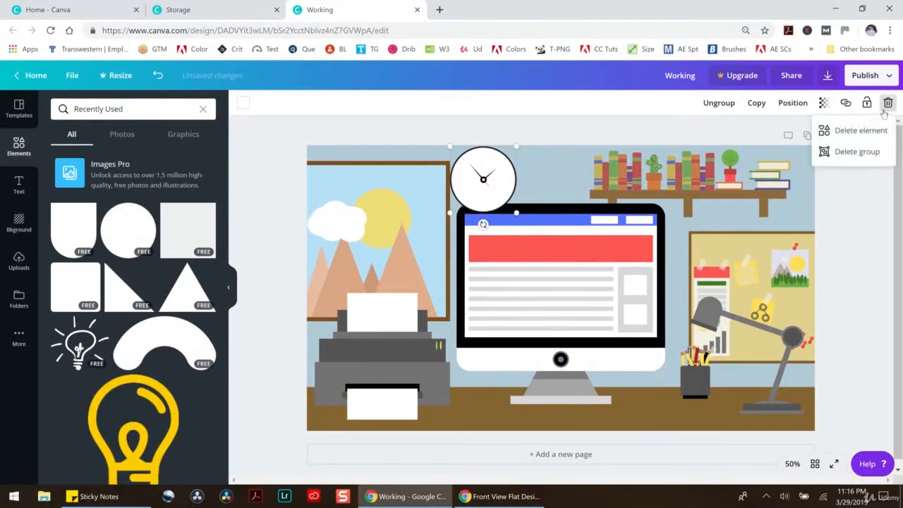
click(856, 151)
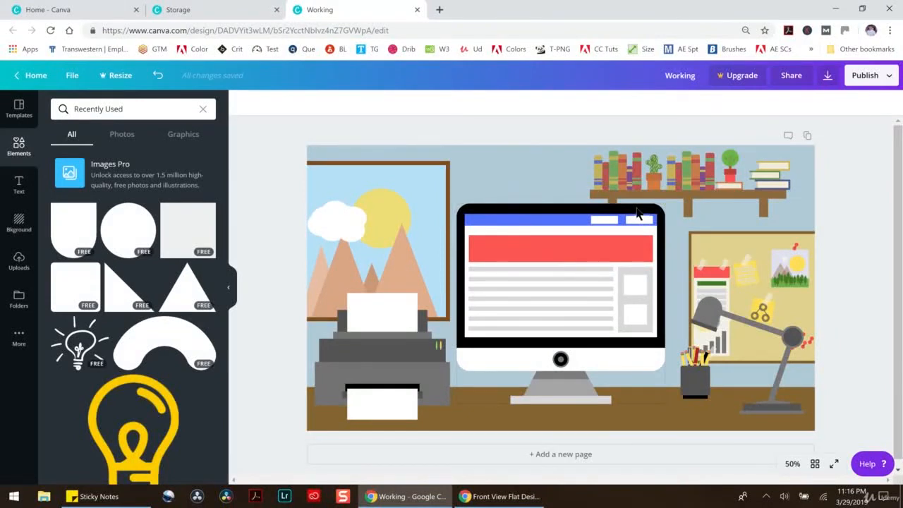
Lower the wall shelf and the cork board slightly on the wall
click(647, 195)
drag(682, 197, 682, 205)
drag(728, 243, 732, 258)
click(717, 206)
drag(716, 205, 716, 211)
Enlarge the book stack right of the cactus to stand on the lowered shelf, and delete the small stack left of the cactus
click(696, 174)
drag(696, 177, 736, 155)
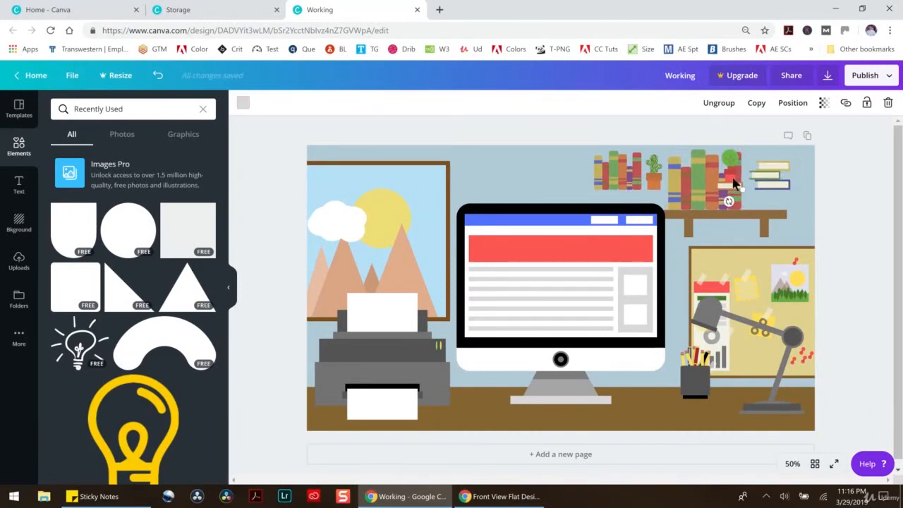
click(622, 187)
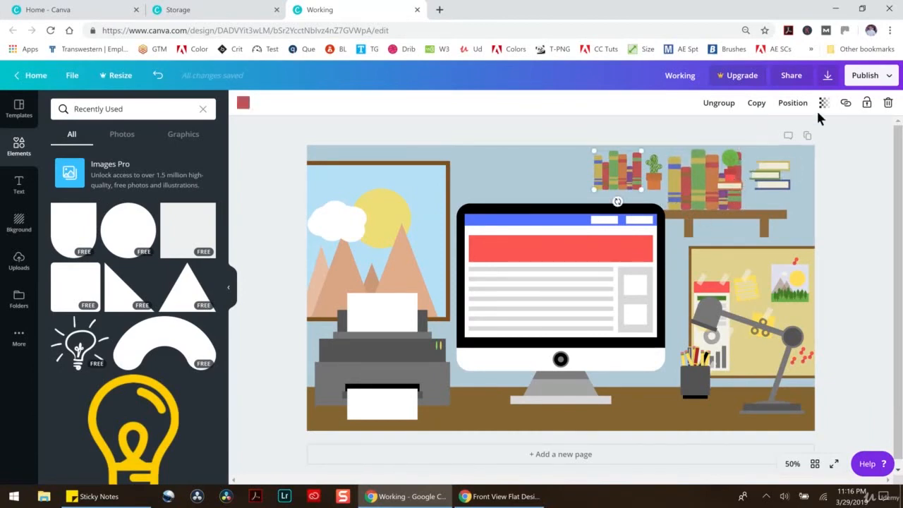
click(887, 102)
click(861, 130)
Move the large row of books left above the monitor and layer it behind the monitor but in front of the wall
click(692, 182)
drag(692, 183, 608, 190)
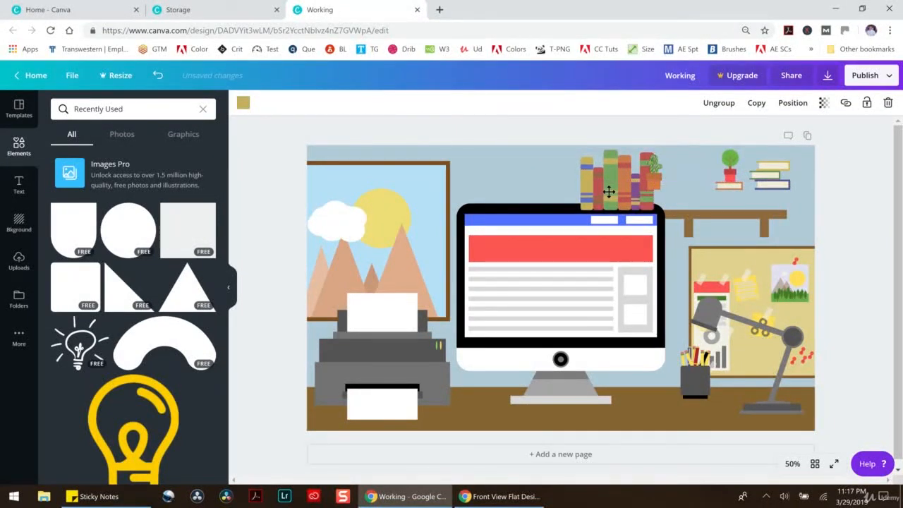
click(792, 103)
click(749, 192)
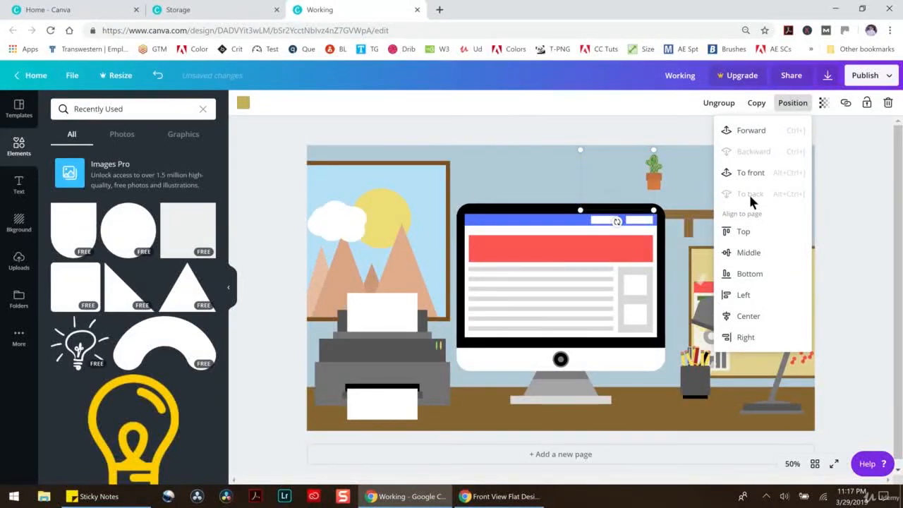
click(753, 131)
Lower the cactus, potted tree and horizontal book stack onto the wall shelf, enlarging the tree and stack slightly
drag(653, 188, 674, 197)
click(696, 148)
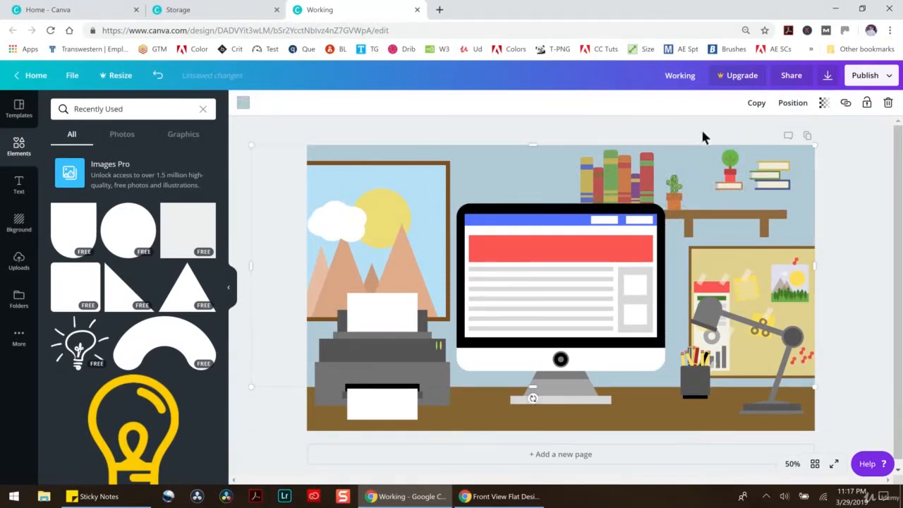
drag(707, 131, 759, 199)
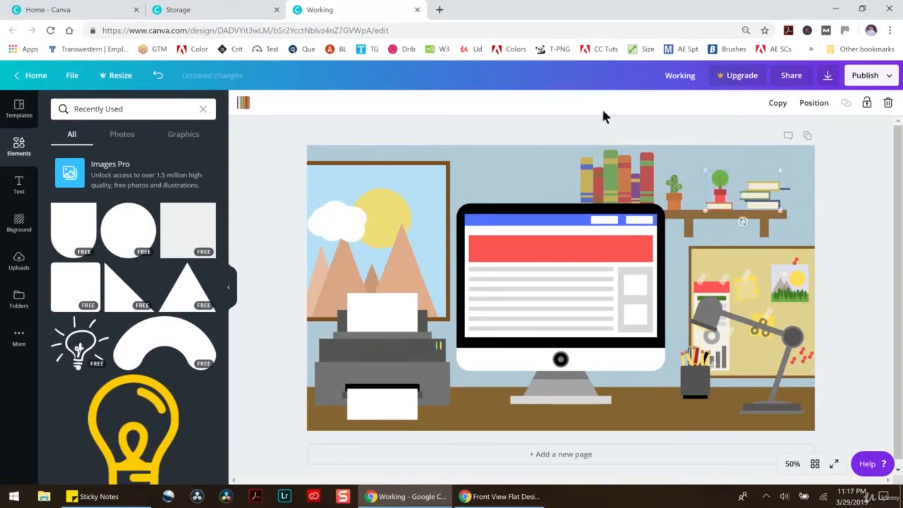
click(158, 75)
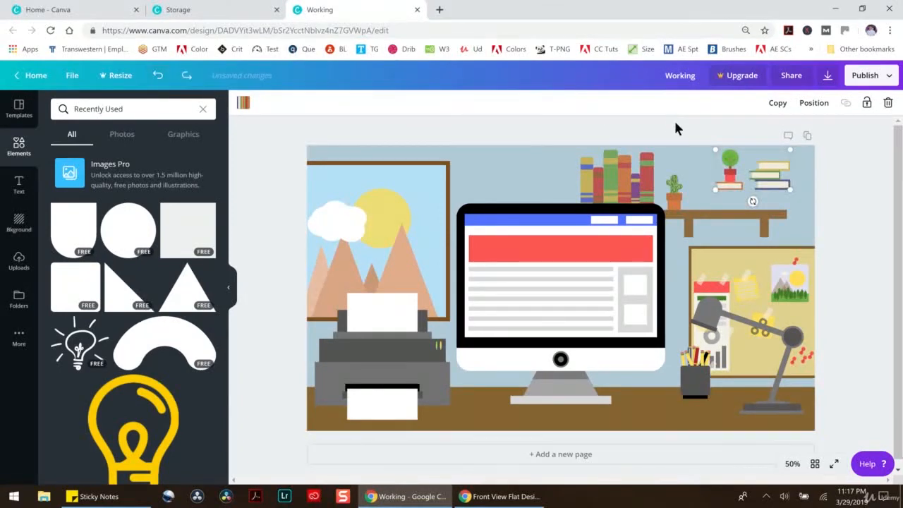
drag(693, 116, 799, 162)
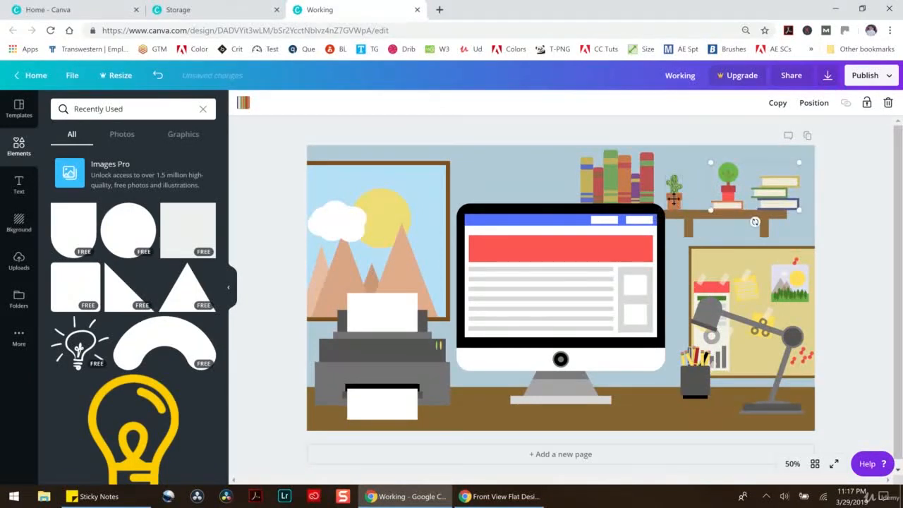
Shift the cactus right along the shelf and enlarge the potted tree on its book slightly
click(674, 200)
drag(676, 200, 695, 203)
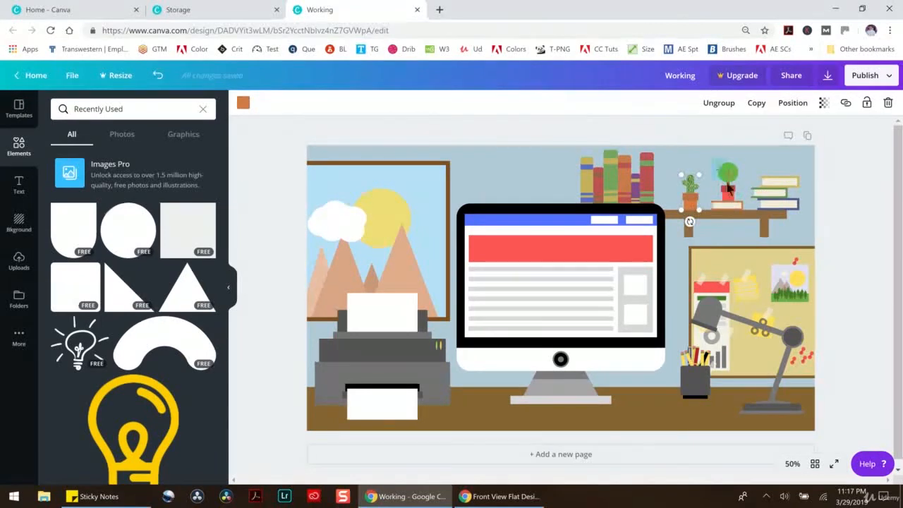
click(741, 195)
drag(742, 163, 747, 154)
Move the row of upright books right, partly behind the monitor, and fit it precisely onto the shelf's top edge
click(644, 185)
drag(653, 182, 664, 182)
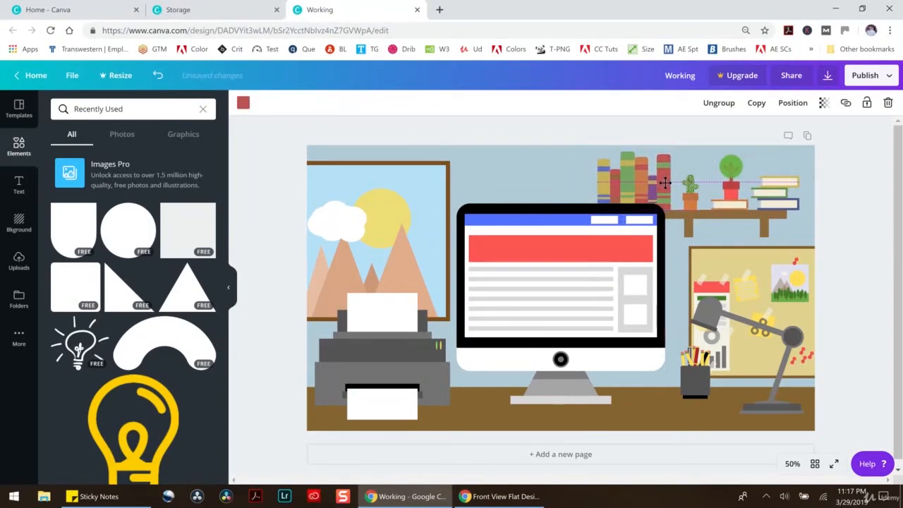
click(792, 463)
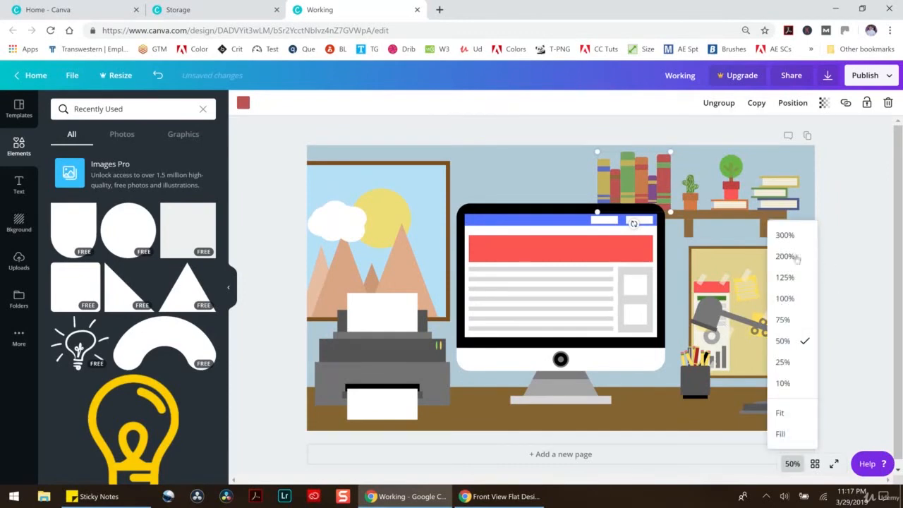
click(797, 256)
scroll(663, 261, up, 6)
drag(525, 478, 656, 479)
drag(575, 299, 582, 276)
drag(597, 161, 603, 155)
click(745, 331)
click(789, 461)
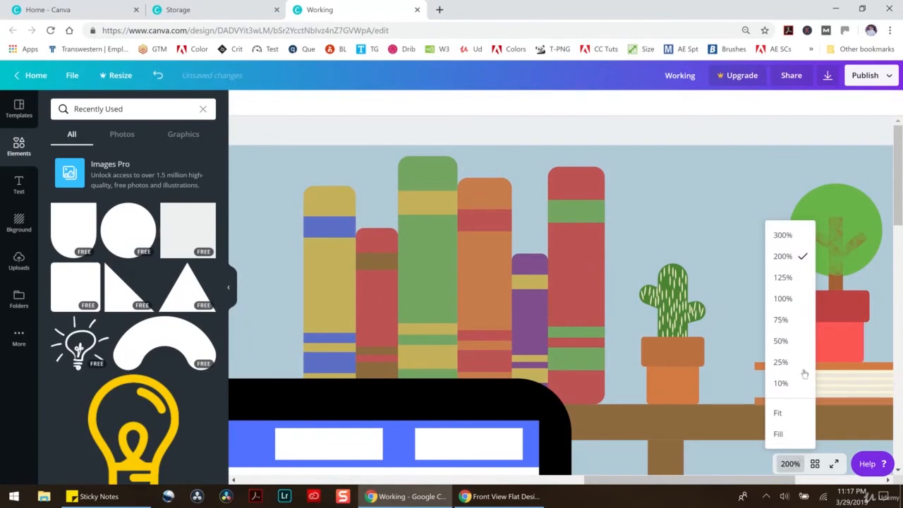
click(782, 340)
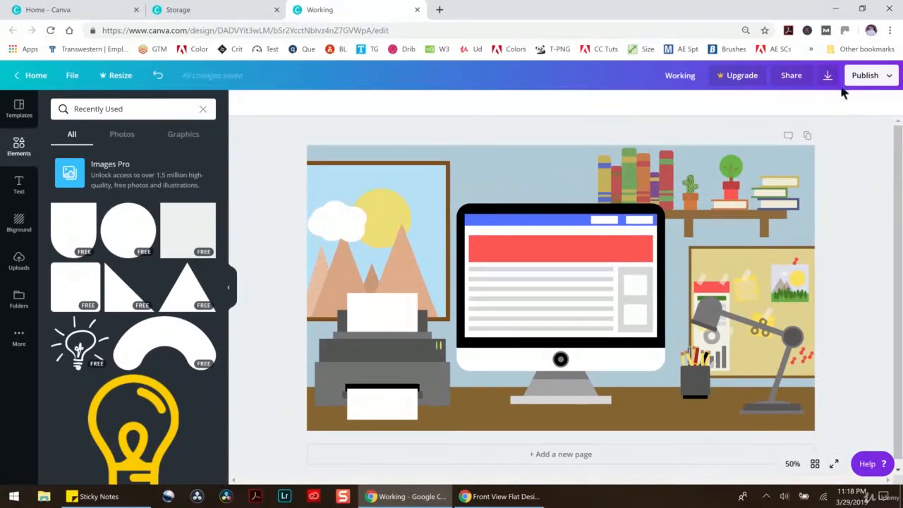
Download the Working design as a PNG and show the file in its folder
click(828, 76)
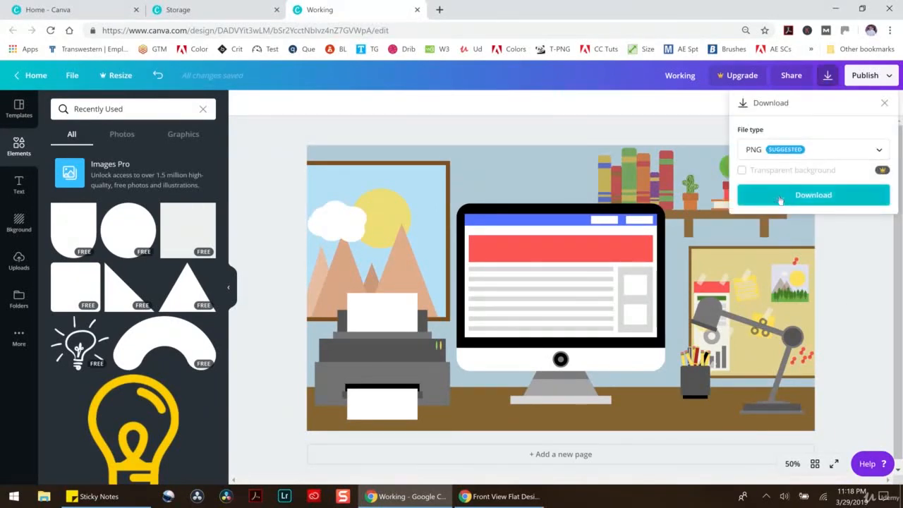
click(763, 205)
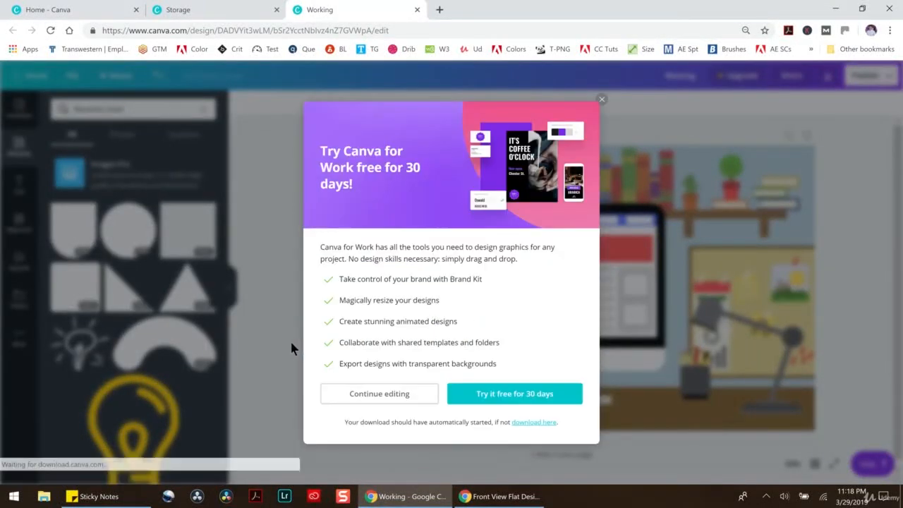
click(602, 99)
click(122, 471)
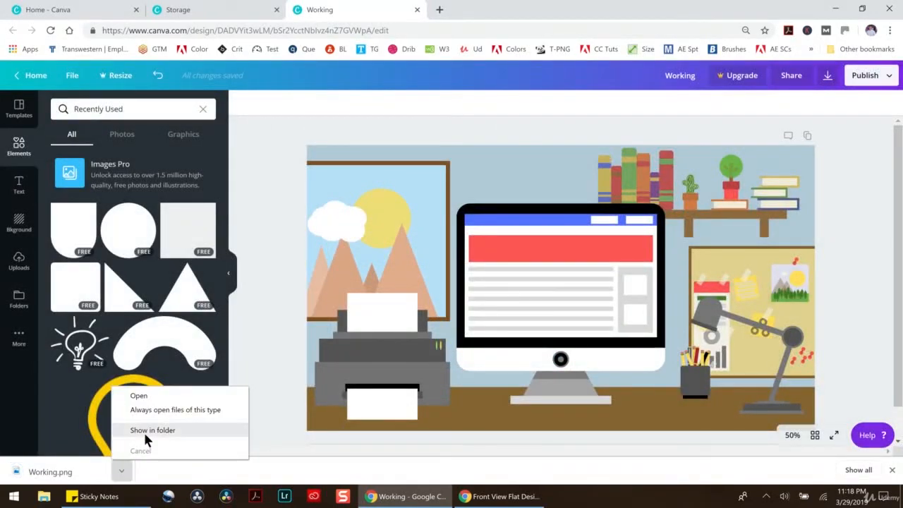
click(144, 430)
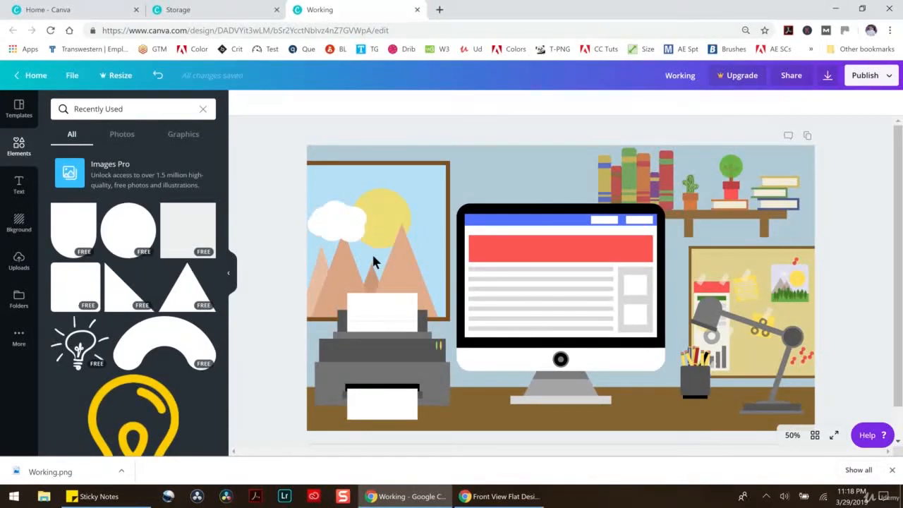
Duplicate the mountain picture and place the copy over the original, offset slightly right and down
click(448, 170)
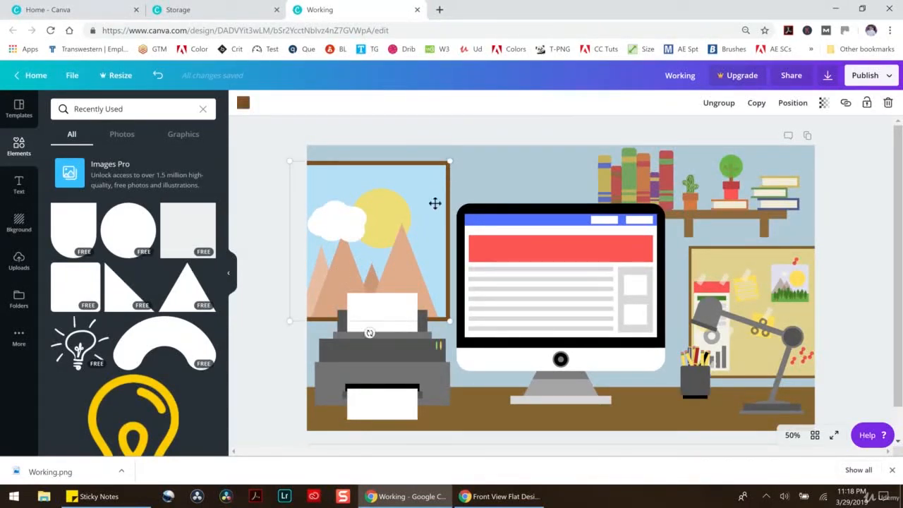
key(ctrl+c)
key(ctrl+v)
drag(412, 230, 409, 224)
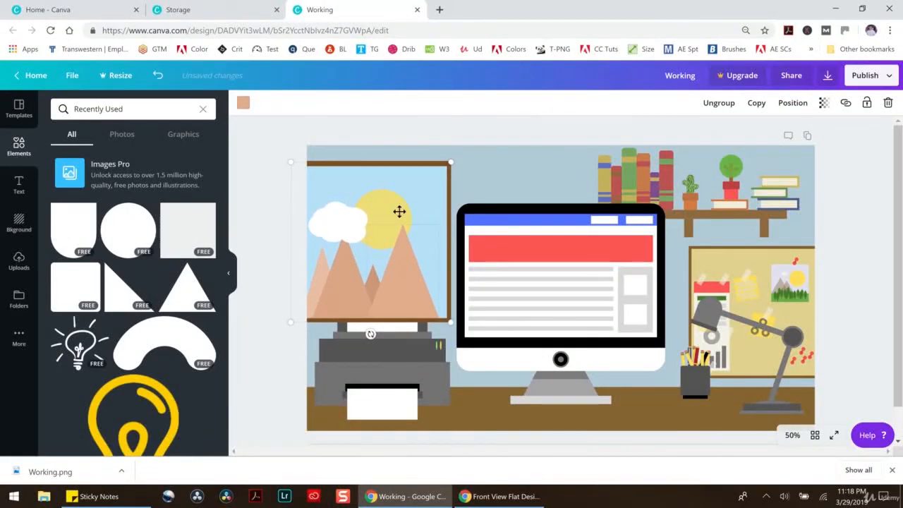
Recolor the picture copy's two large mountains, frame and sky black
click(241, 103)
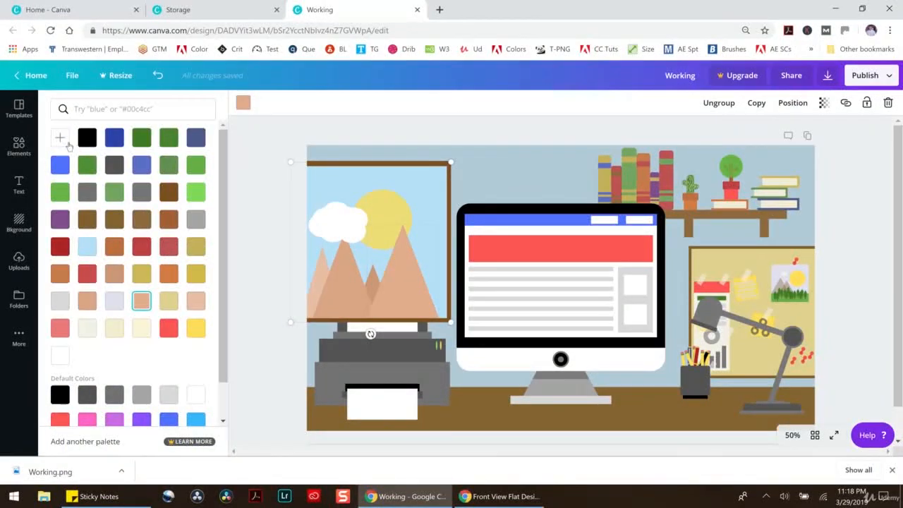
click(88, 138)
click(447, 176)
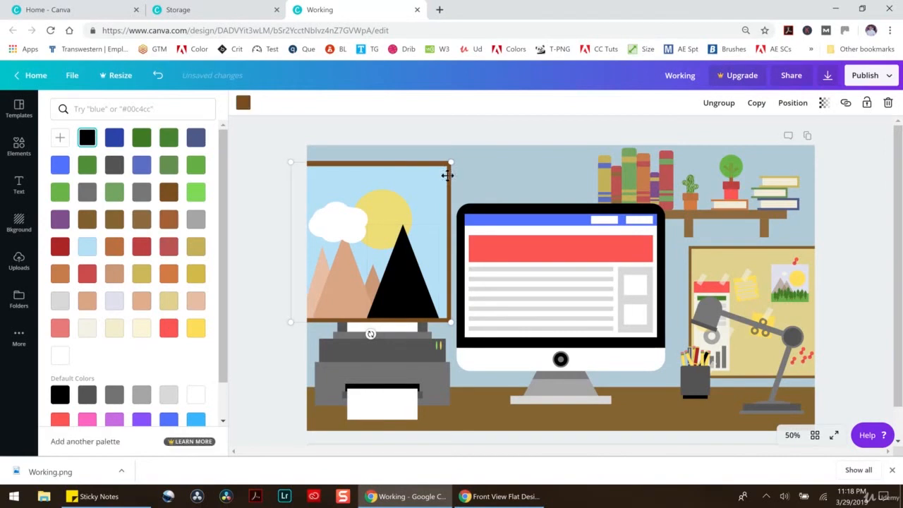
click(459, 137)
click(449, 179)
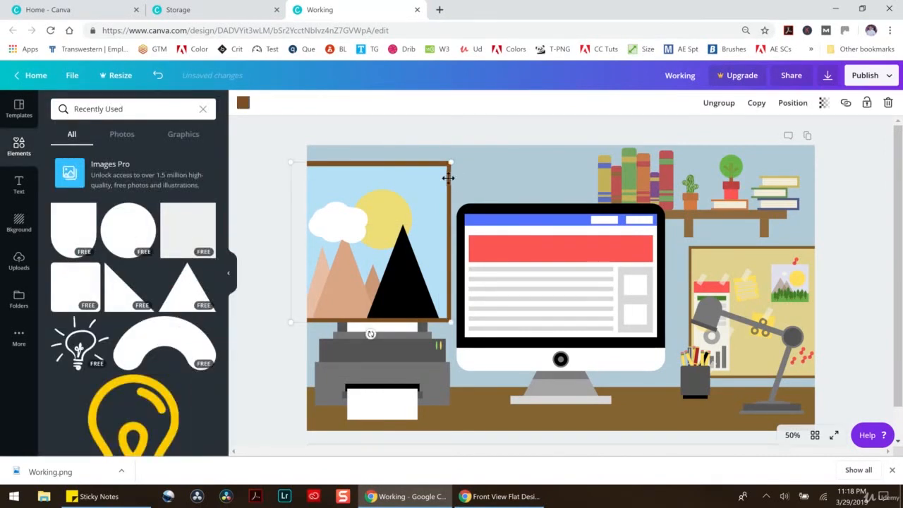
click(242, 104)
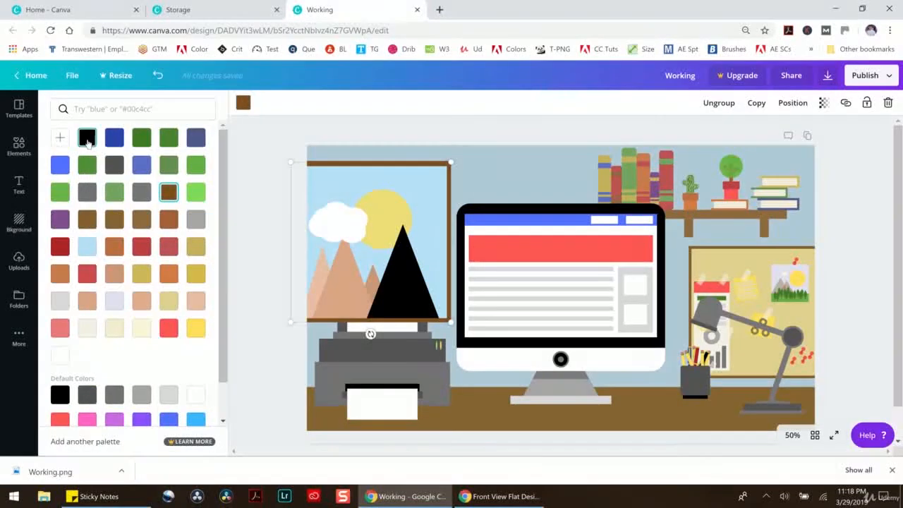
click(87, 138)
click(438, 236)
click(87, 138)
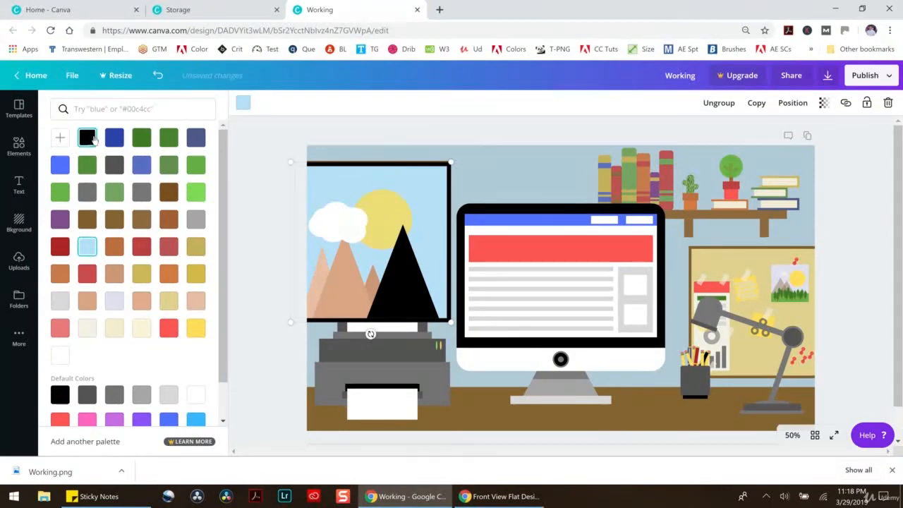
click(349, 287)
click(87, 138)
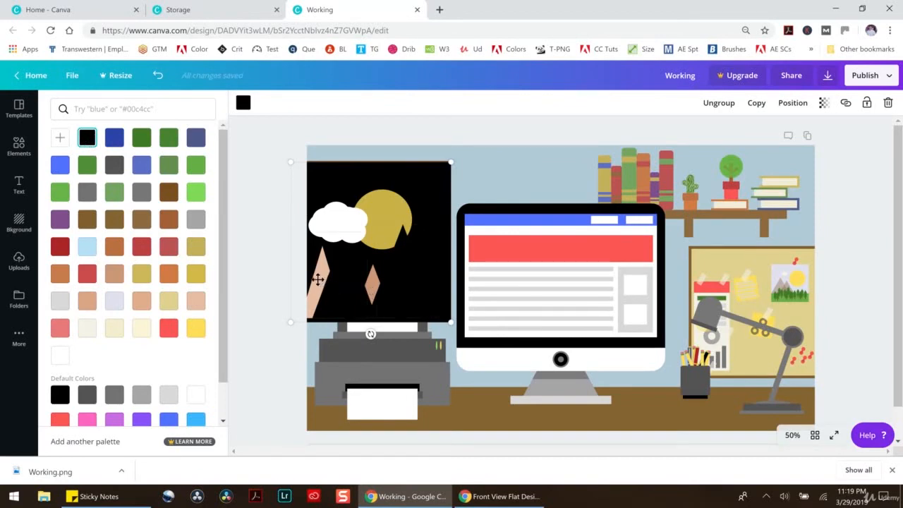
Send the black picture copy backward until it lies behind the original mountain picture
click(19, 146)
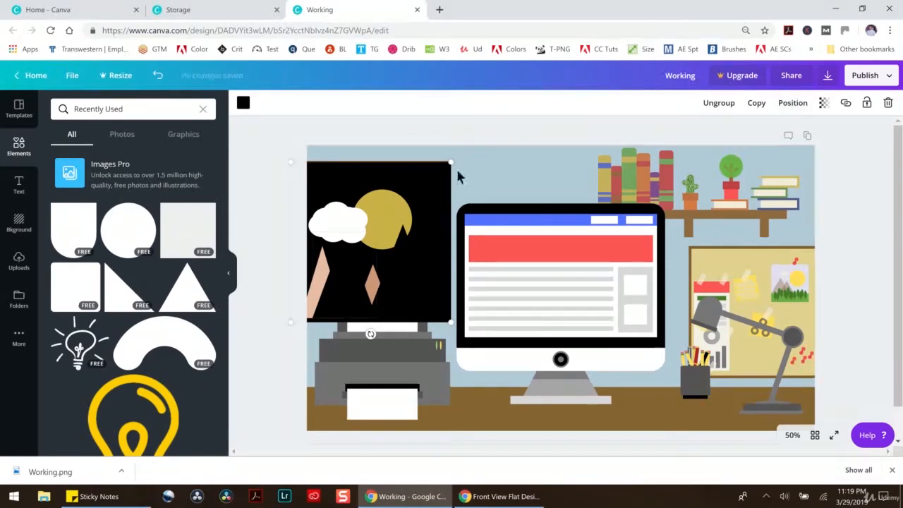
click(792, 104)
click(766, 152)
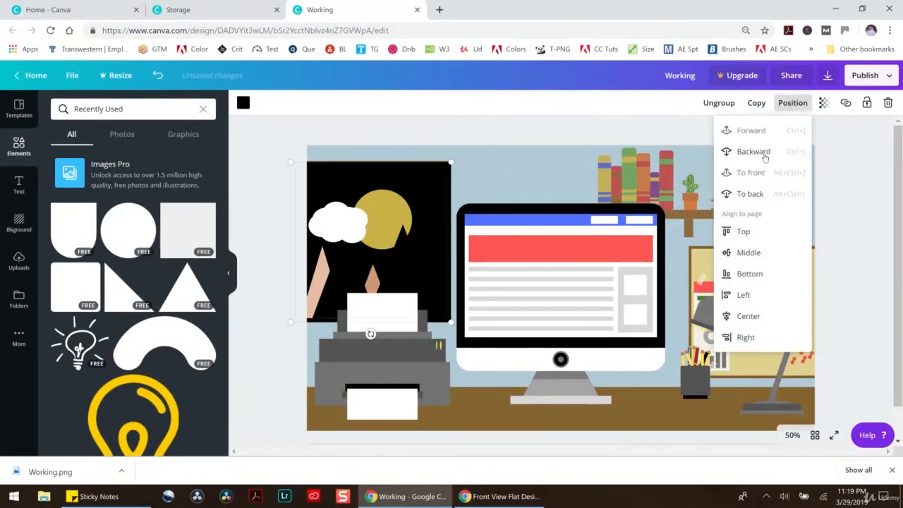
click(765, 152)
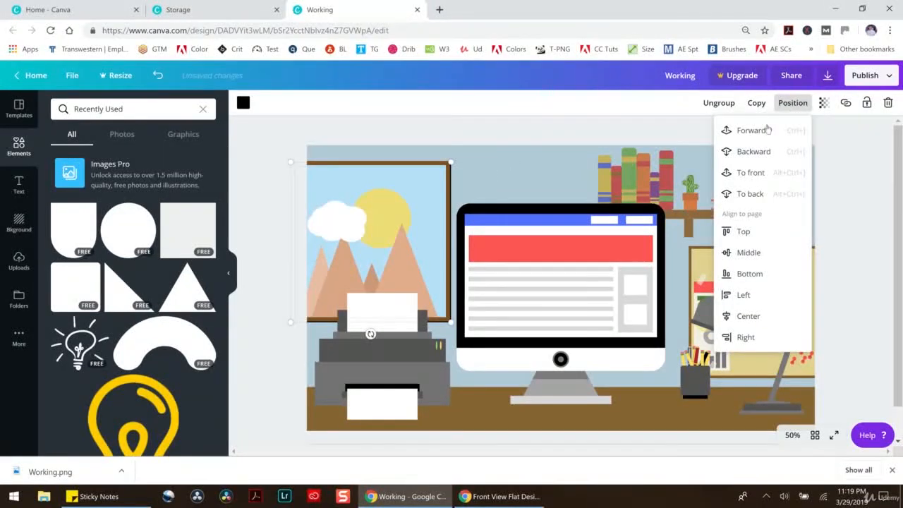
Set the black picture copy's transparency to 40 and nudge it slightly right as a shadow
click(823, 103)
drag(802, 130, 753, 138)
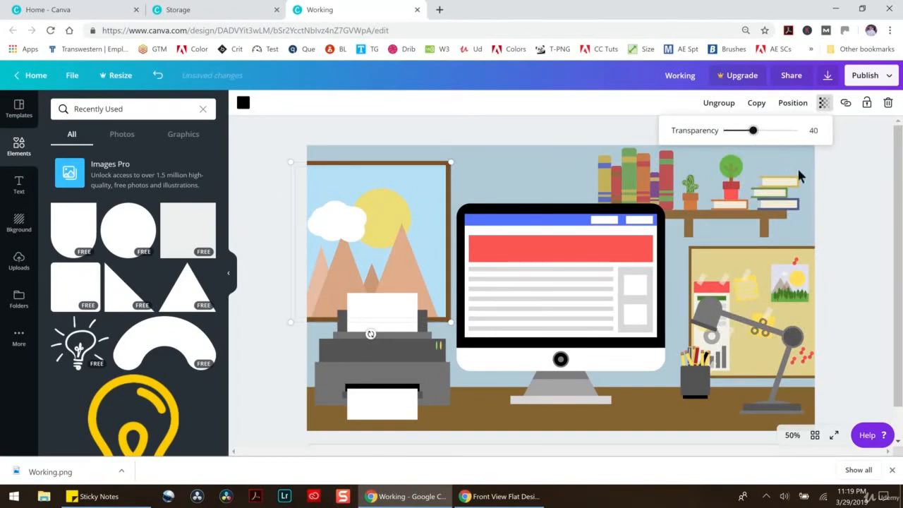
key(Right)
click(830, 177)
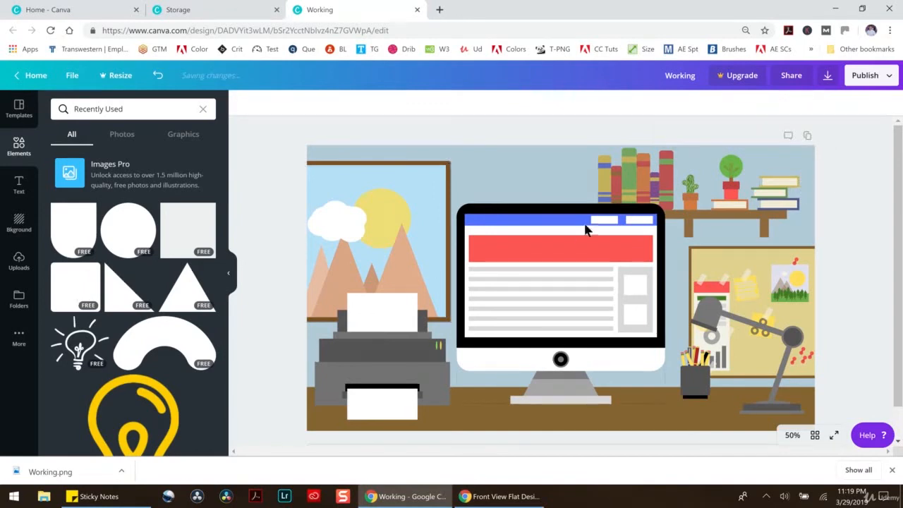
Nudge the original mountain picture slightly up and left to offset it from its shadow copy
click(449, 206)
drag(450, 206, 454, 211)
key(Left)
key(Left)
key(Up)
key(Up)
key(Up)
key(Up)
key(Left)
key(Down)
key(Right)
key(Down)
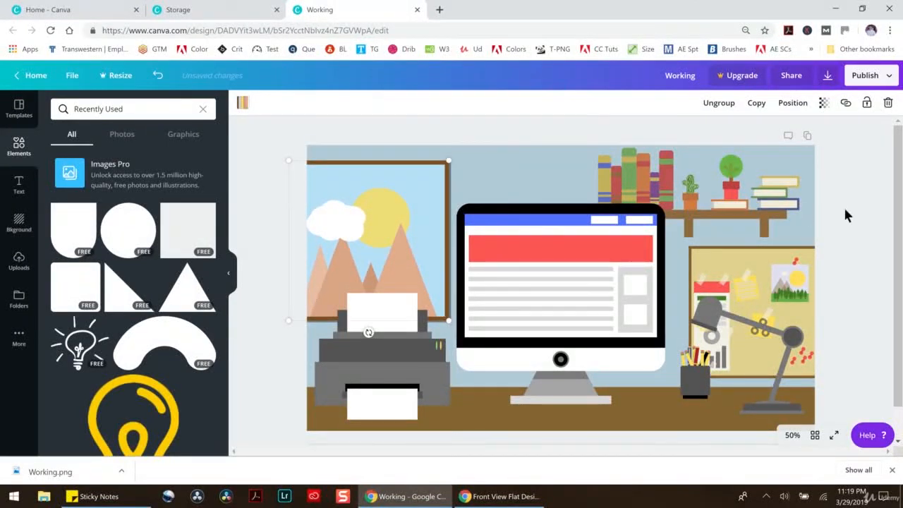
click(845, 215)
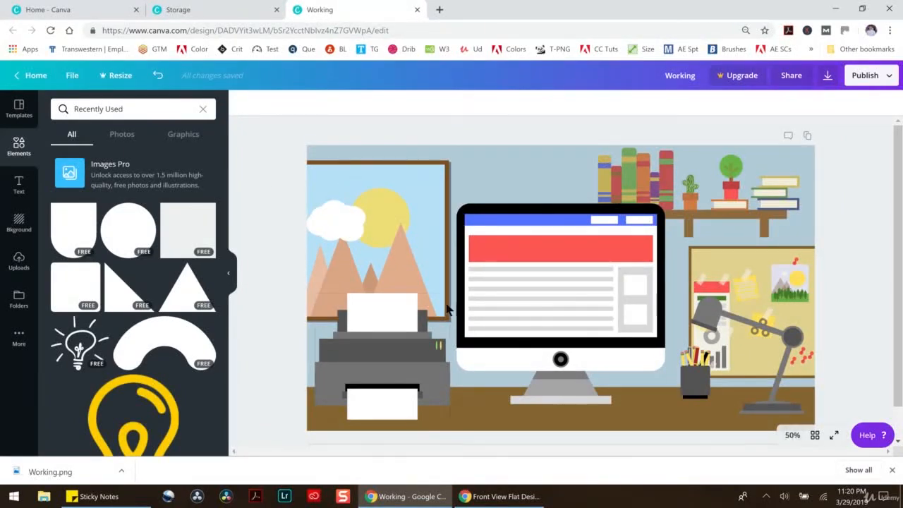
Duplicate the monitor and place the copy over the original, shifted slightly right at the same height
click(601, 358)
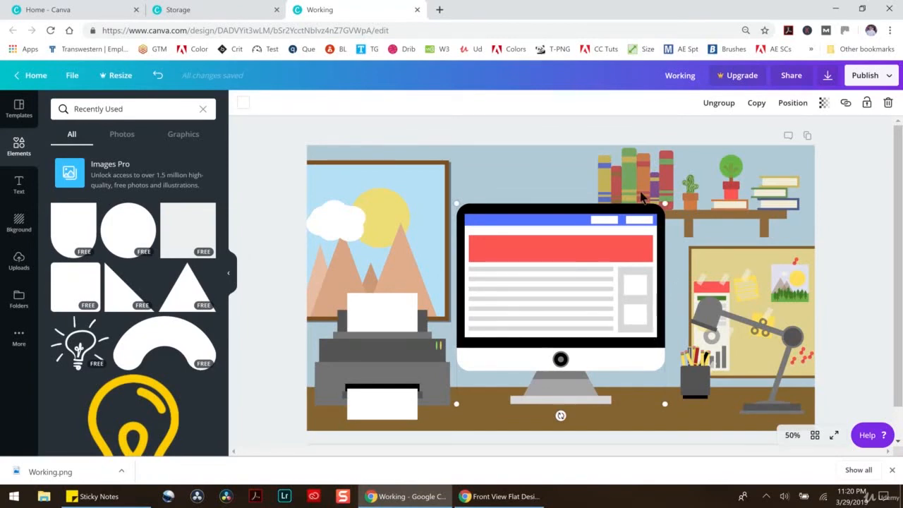
click(504, 168)
click(542, 207)
drag(580, 268, 588, 278)
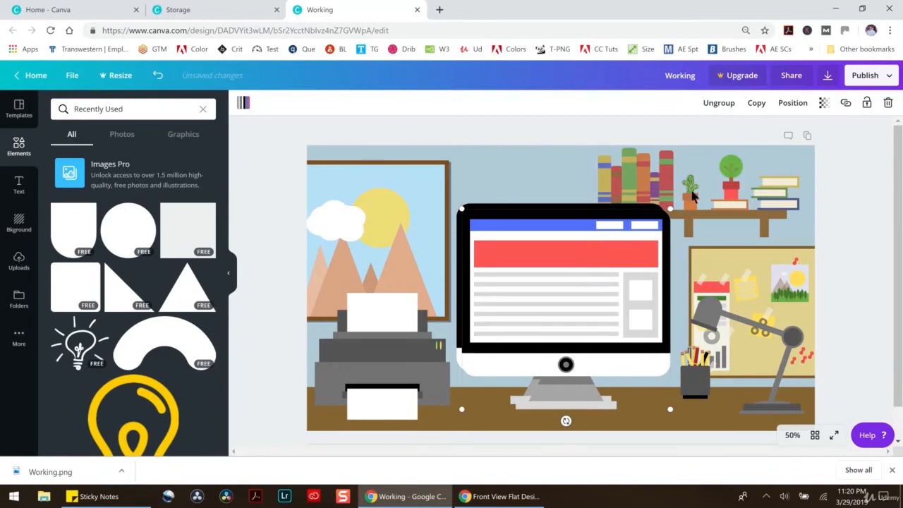
drag(609, 261, 604, 271)
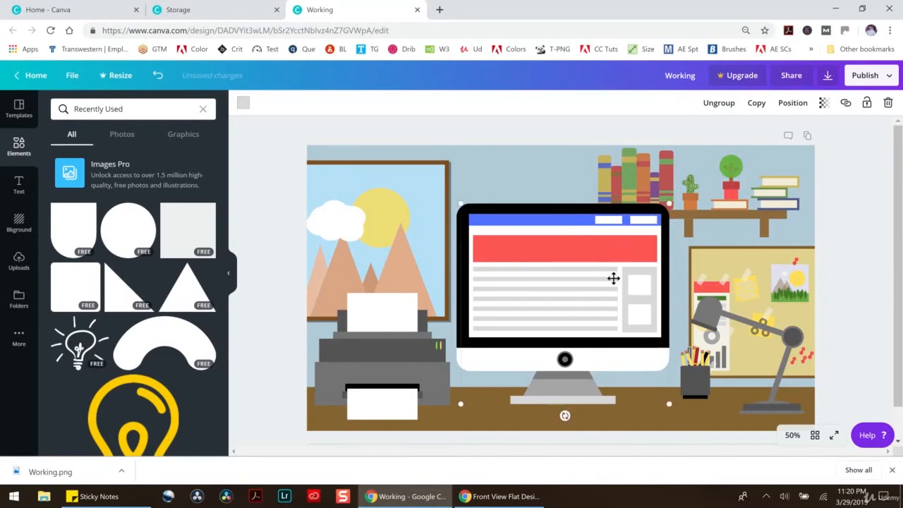
Recolor the monitor copy's chin, stand and base black
click(244, 104)
click(87, 137)
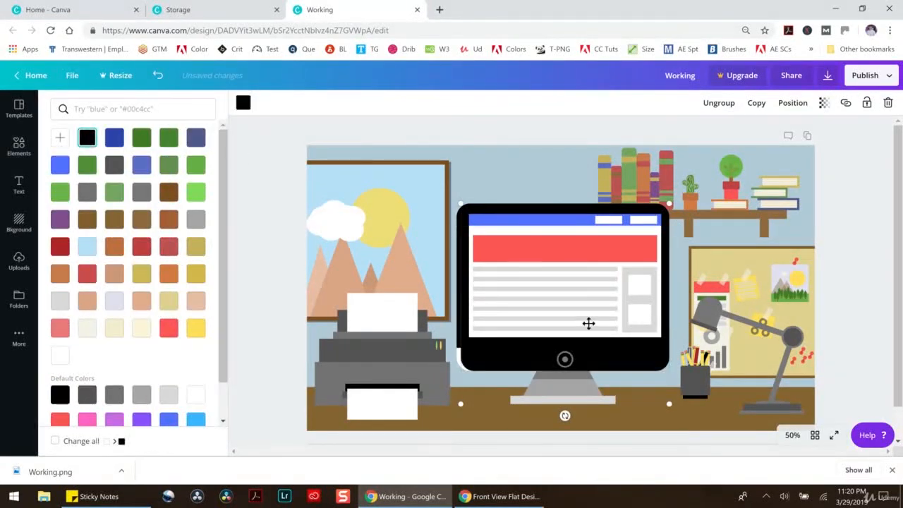
click(583, 394)
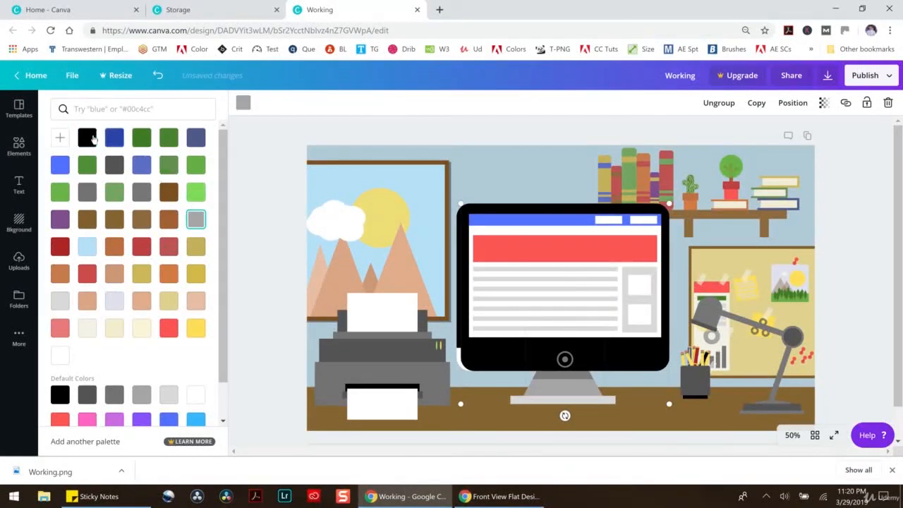
click(86, 137)
click(611, 399)
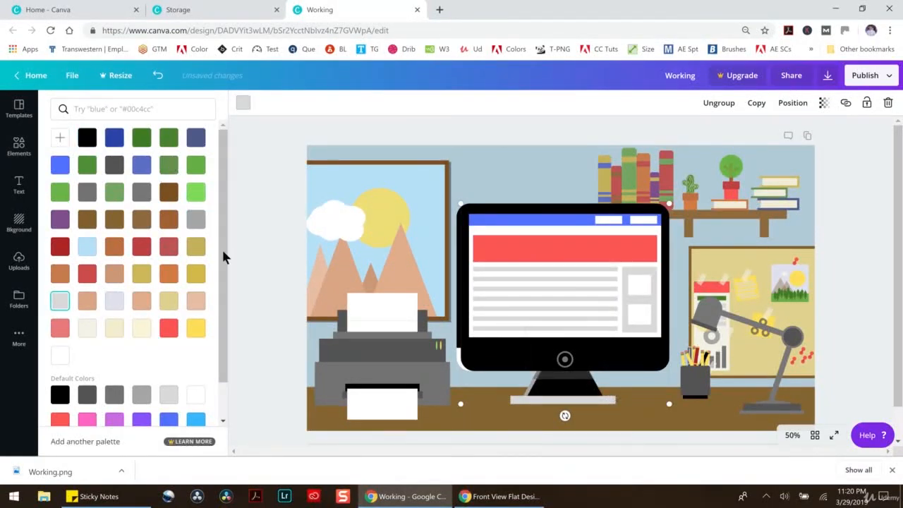
click(87, 138)
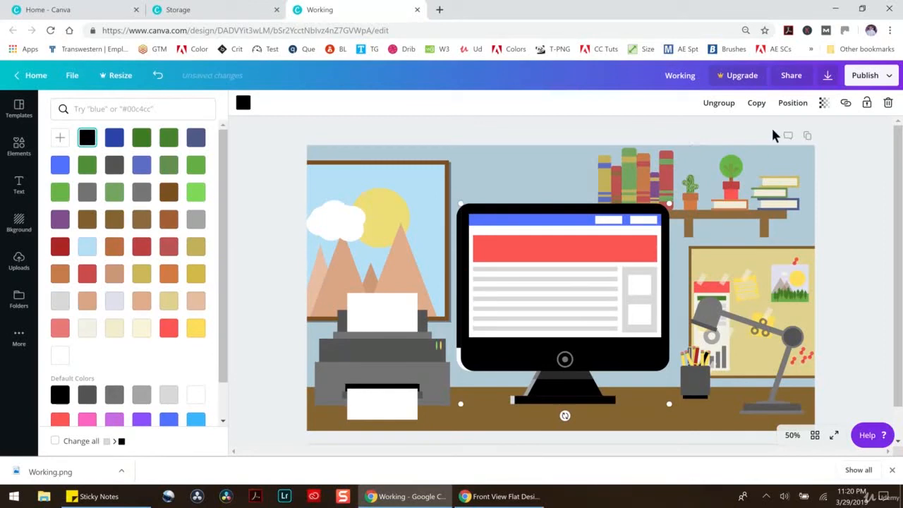
Send the black monitor copy backward so it lies directly behind the original monitor, then deselect it
click(790, 106)
click(766, 151)
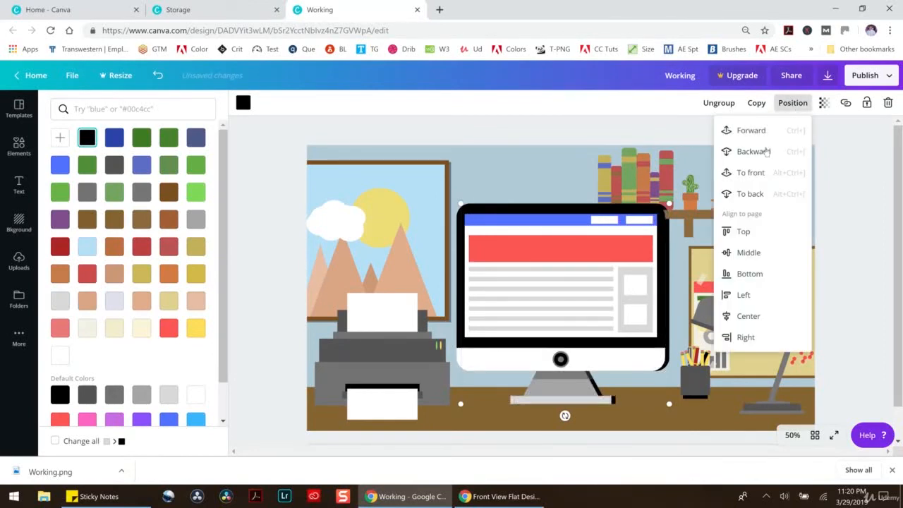
click(759, 133)
click(858, 158)
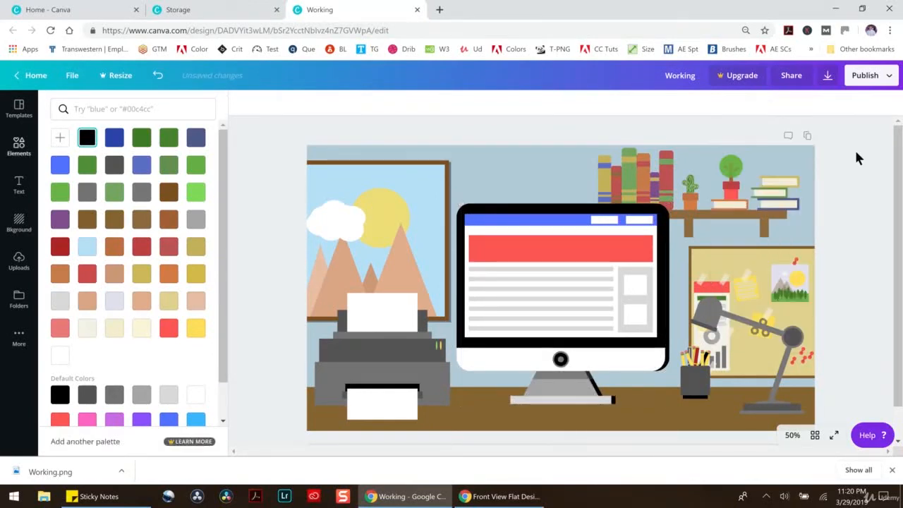
Set the black monitor copy's transparency to 35
click(667, 366)
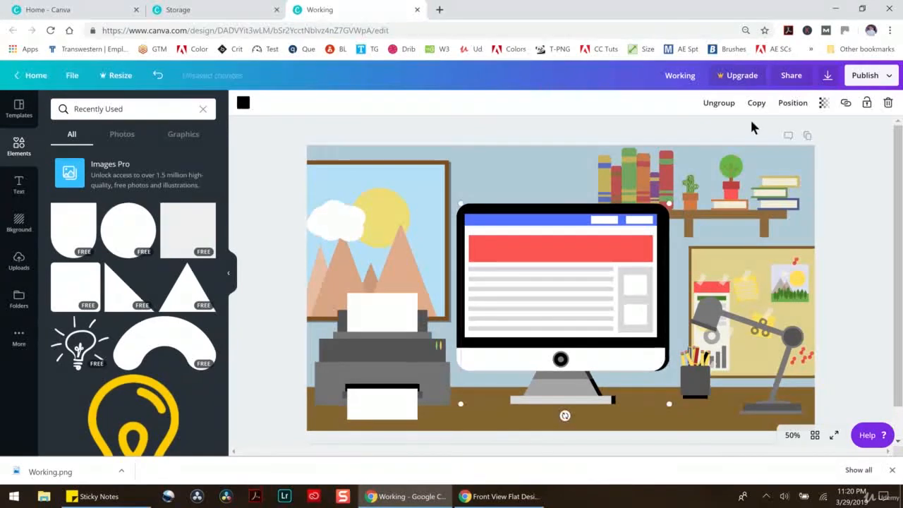
click(792, 103)
click(822, 103)
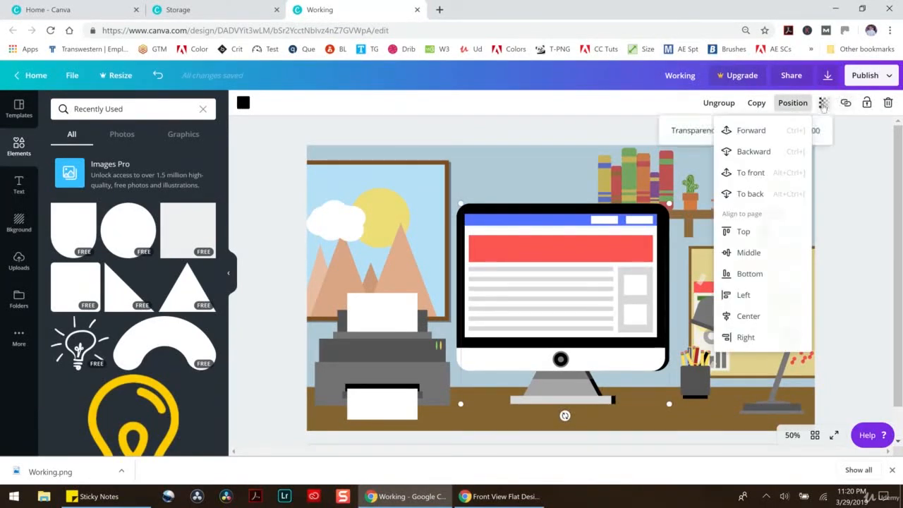
drag(806, 131, 749, 134)
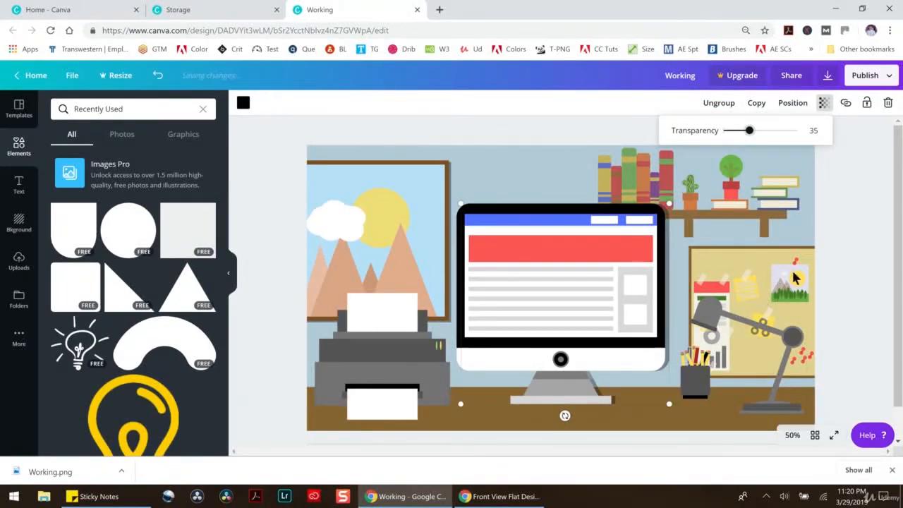
Move the monitor's shadow copy slightly down so it is offset from the original monitor
click(838, 263)
click(663, 360)
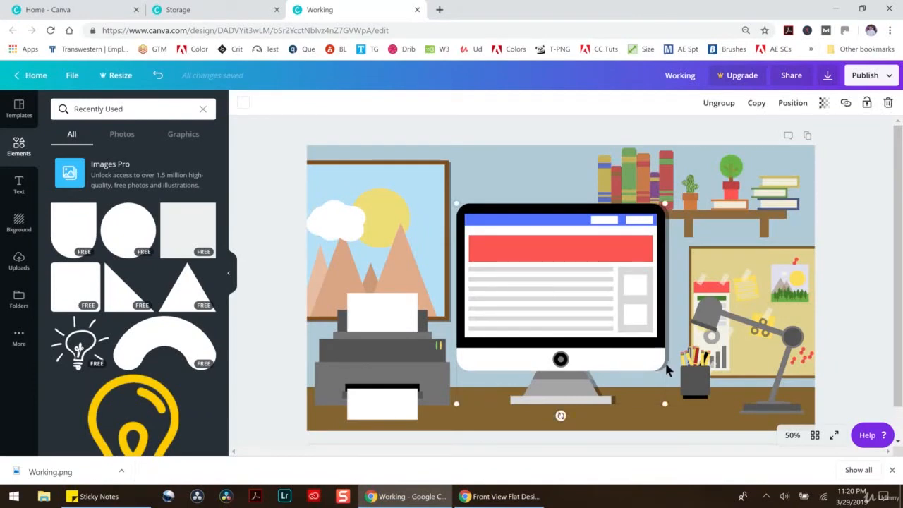
drag(668, 361, 675, 363)
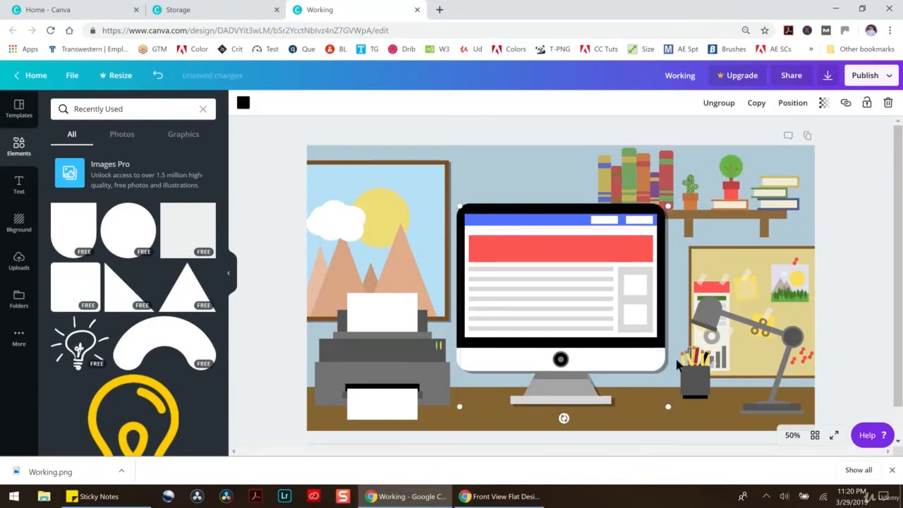
click(844, 316)
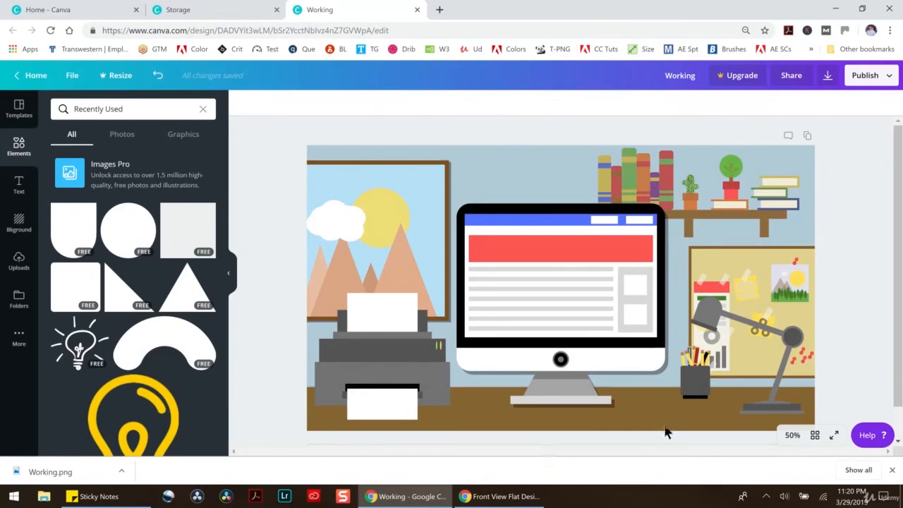
Ungroup the monitor's shadow copy into its separate shapes
click(605, 403)
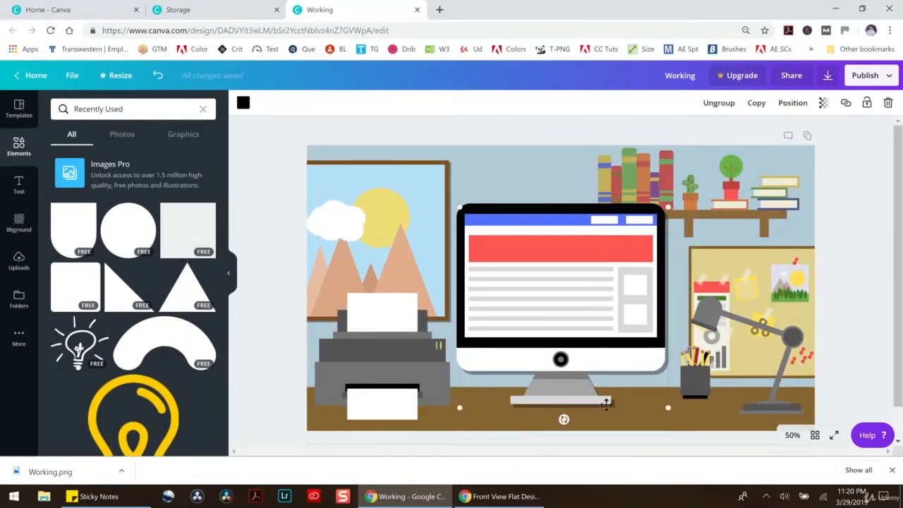
click(621, 415)
click(615, 404)
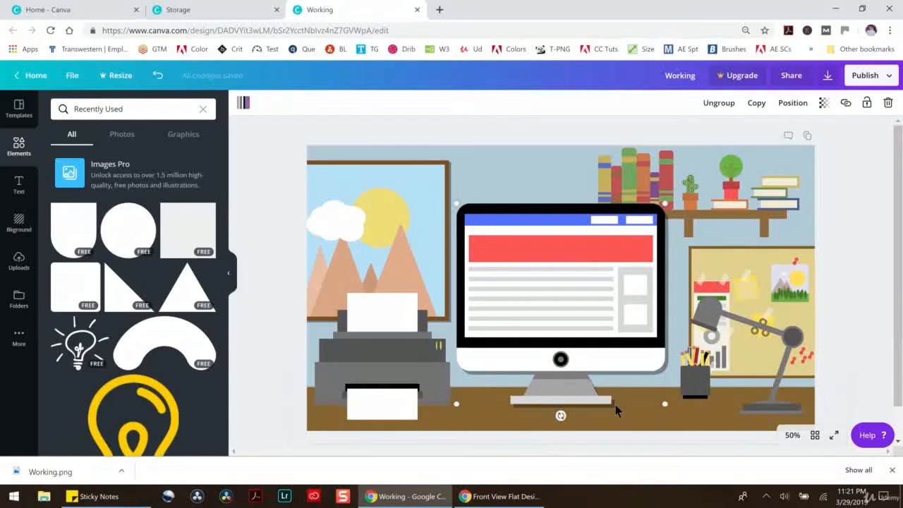
click(649, 399)
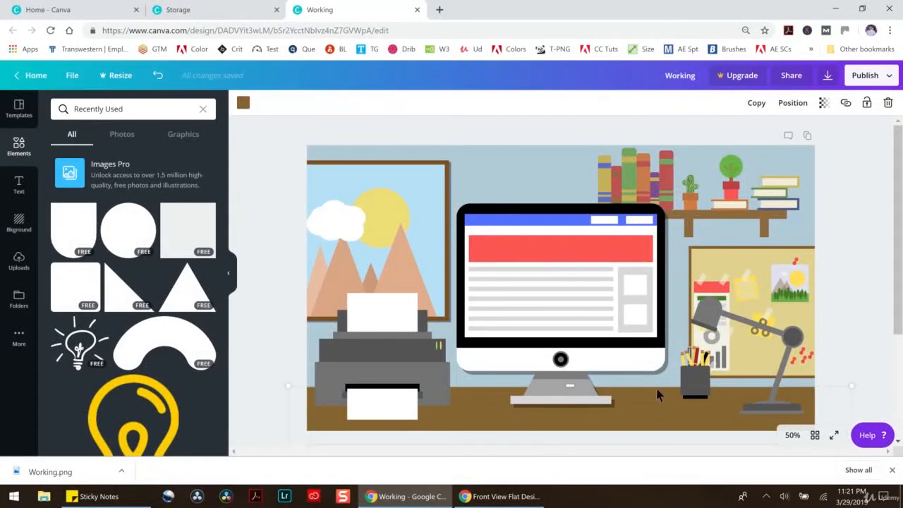
click(666, 368)
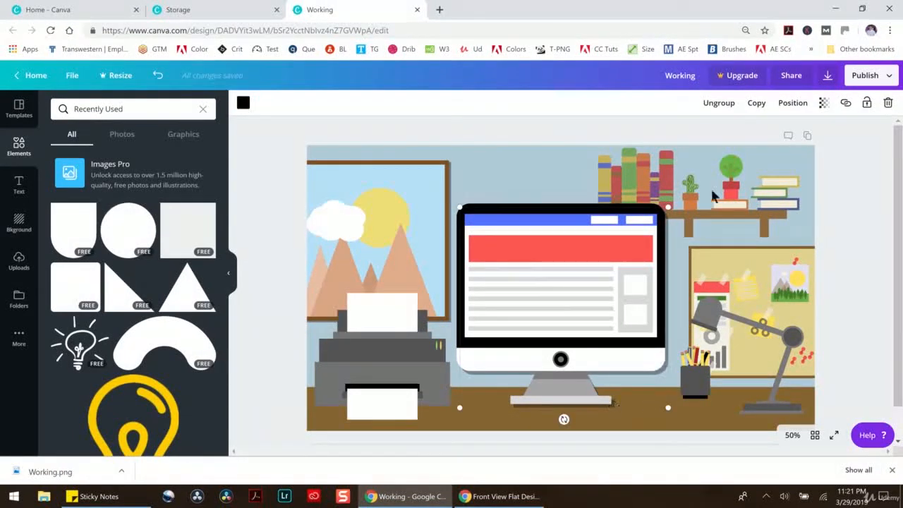
click(718, 102)
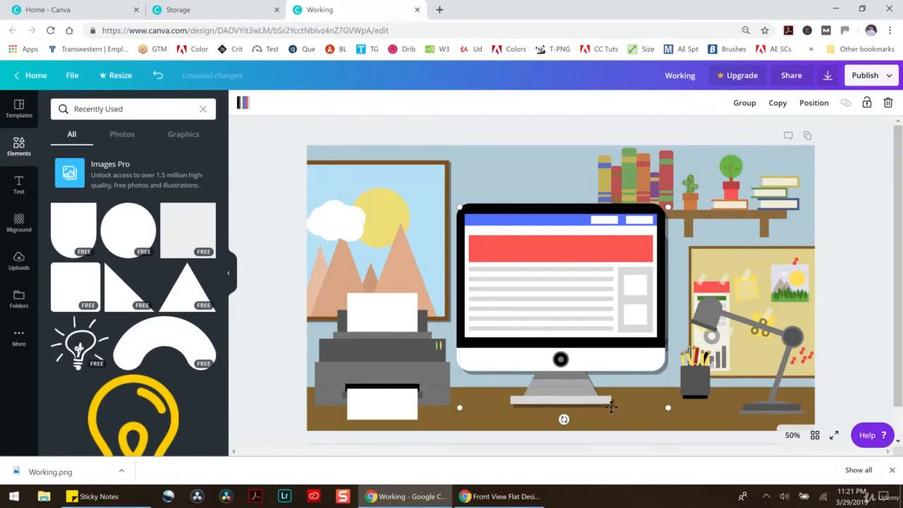
key(ctrl+g)
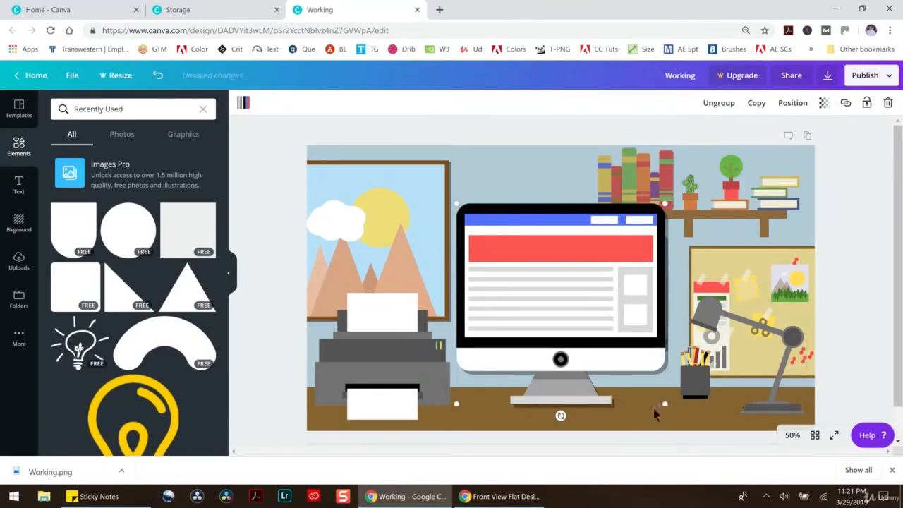
Delete the shadow rectangle below the base of the monitor stand
click(790, 434)
click(784, 207)
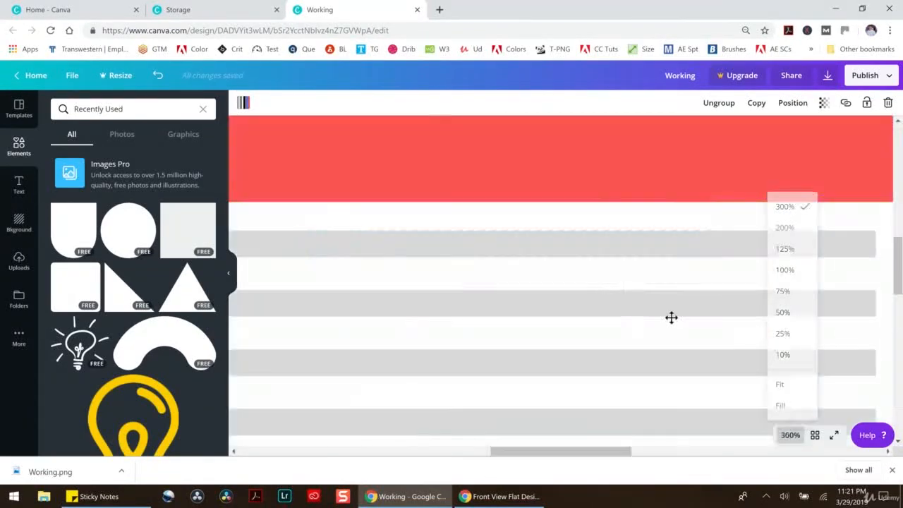
scroll(621, 367, down, 10)
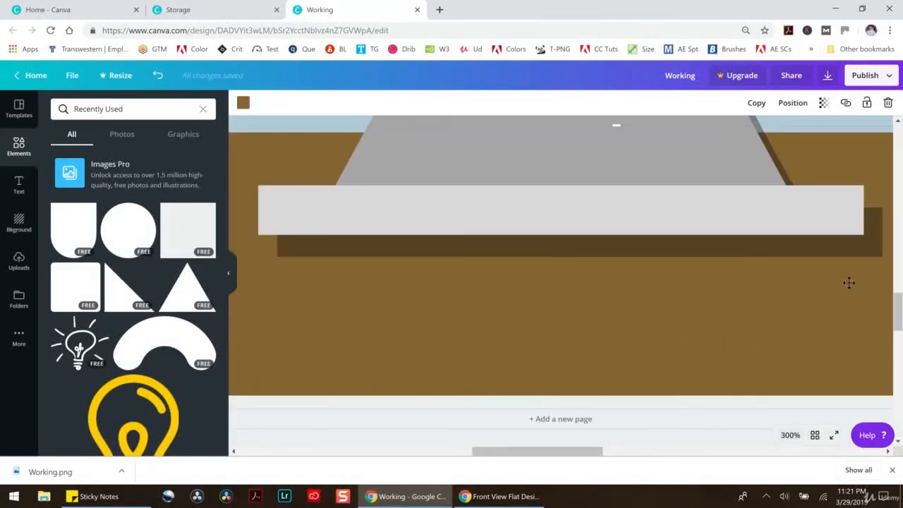
click(804, 251)
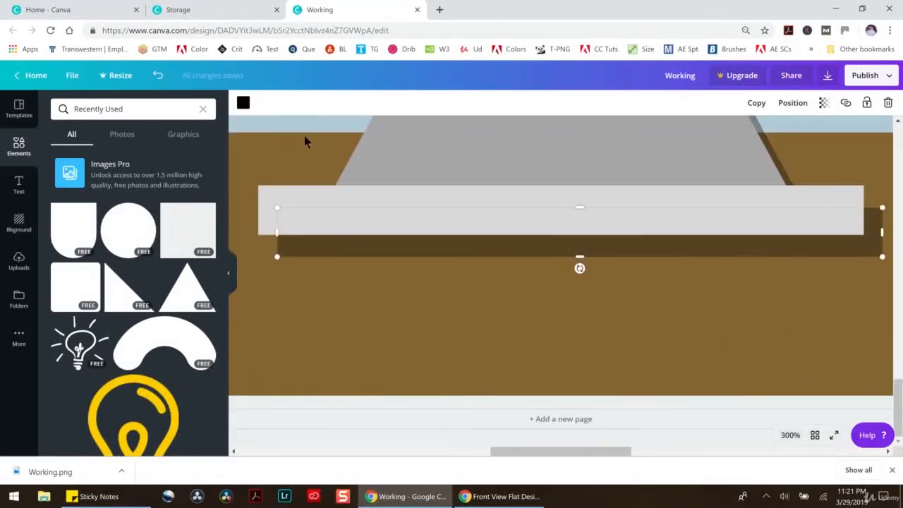
key(Delete)
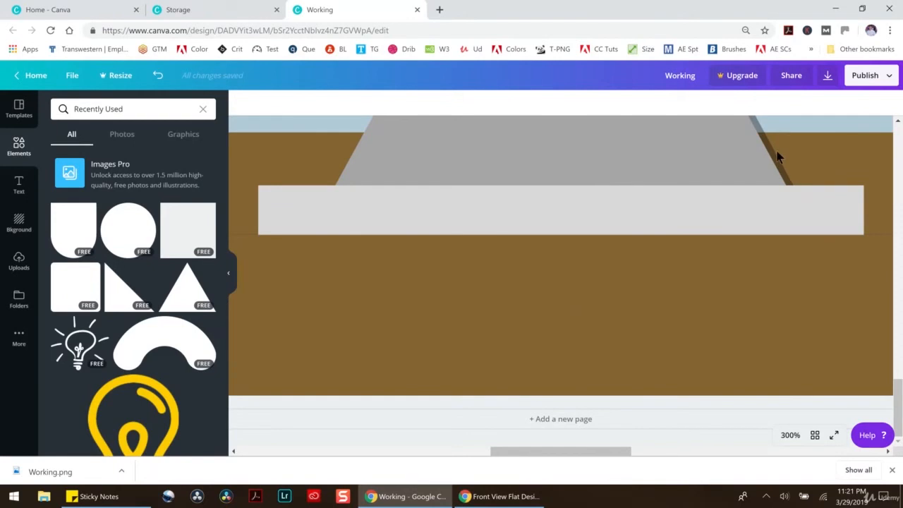
Delete the small overlapping shadow shape at the lower right corner of the monitor's black bezel
click(793, 436)
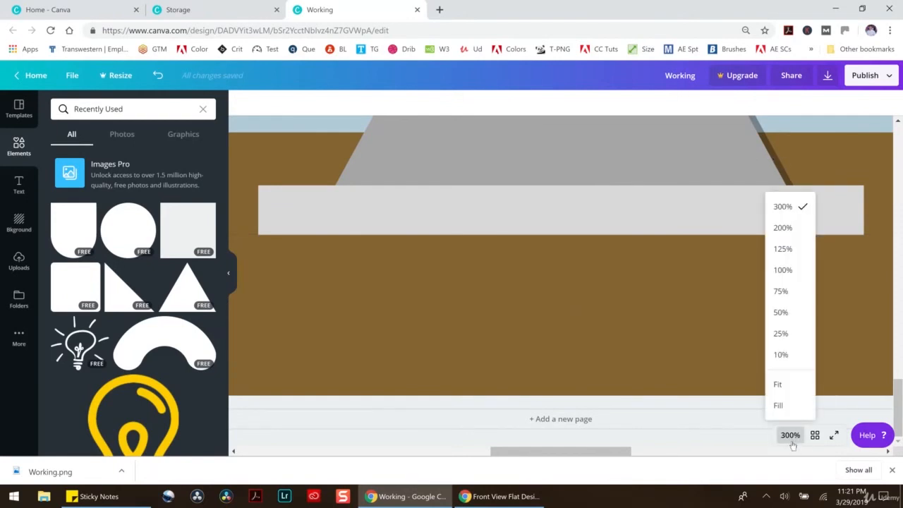
click(781, 310)
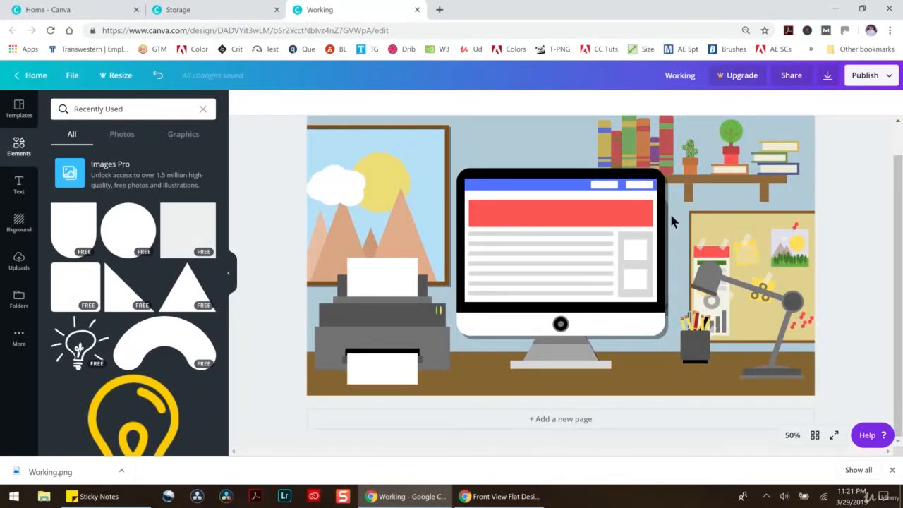
click(792, 435)
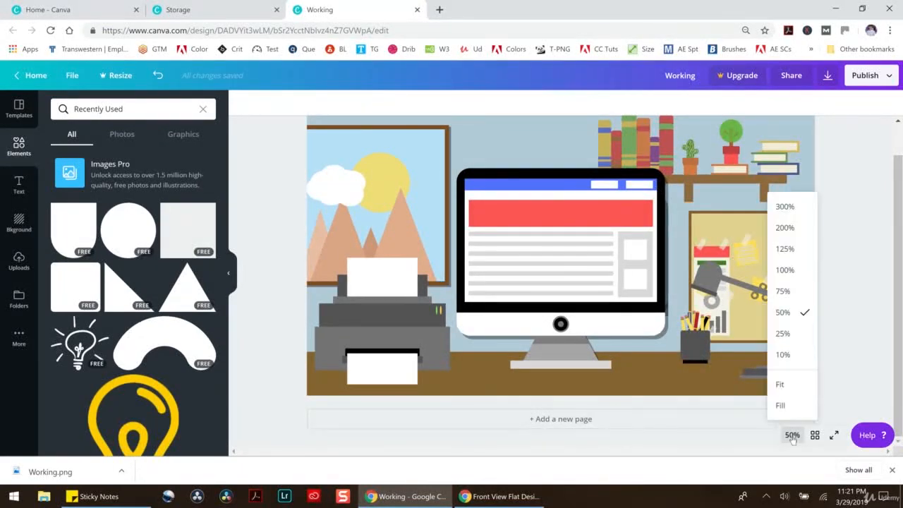
click(784, 206)
drag(605, 448, 751, 446)
scroll(647, 344, down, 10)
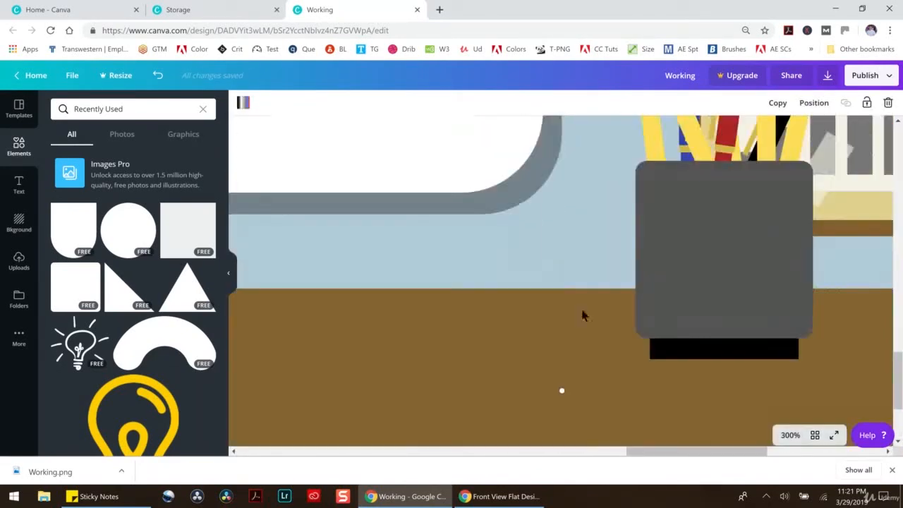
scroll(582, 314, up, 4)
click(548, 213)
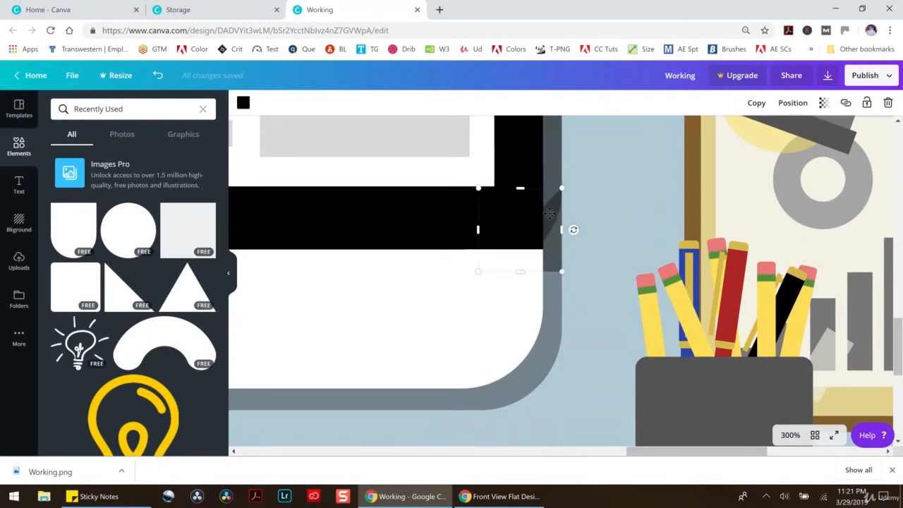
click(663, 146)
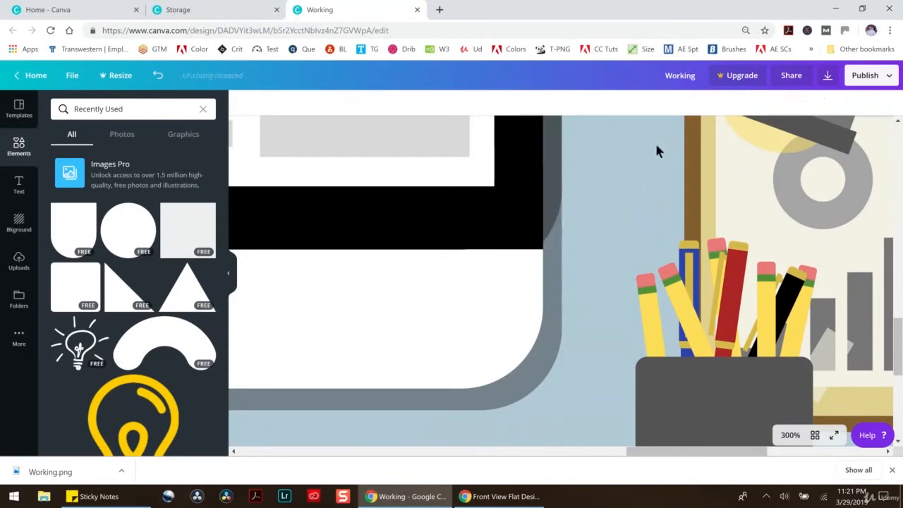
Delete the large overlapping shadow shape behind the upper part of the monitor
click(560, 156)
scroll(560, 166, up, 3)
scroll(562, 190, up, 8)
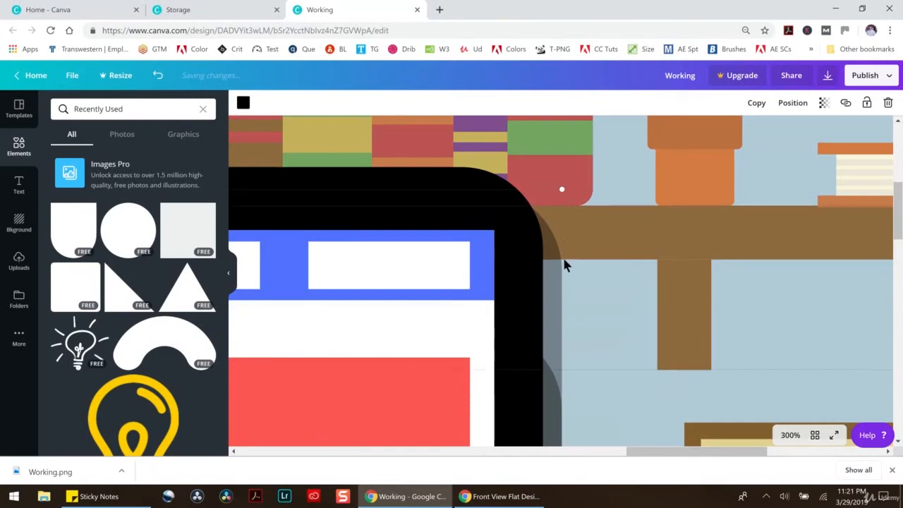
scroll(566, 262, down, 2)
key(Delete)
Stretch the remaining monitor shadow upward to a height of 631, reaching near the monitor's top edge
click(553, 289)
scroll(441, 242, up, 1)
scroll(441, 246, up, 5)
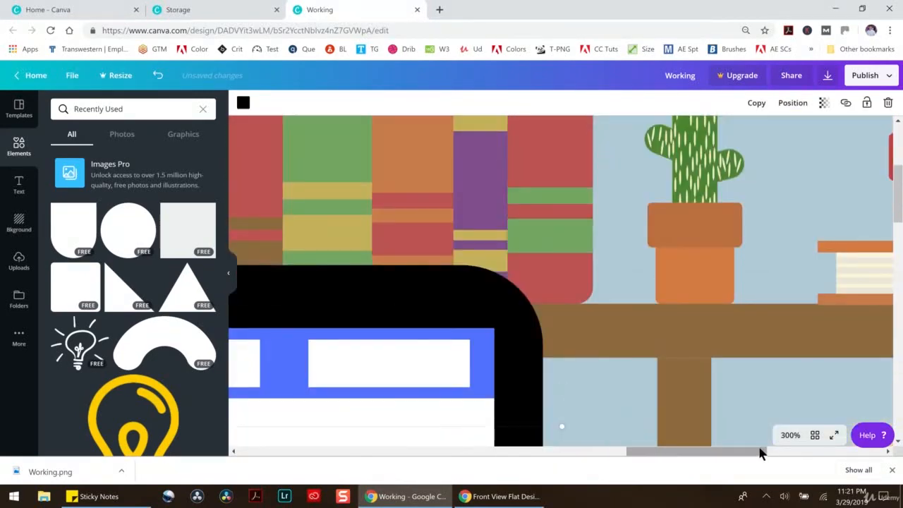
click(790, 435)
click(786, 270)
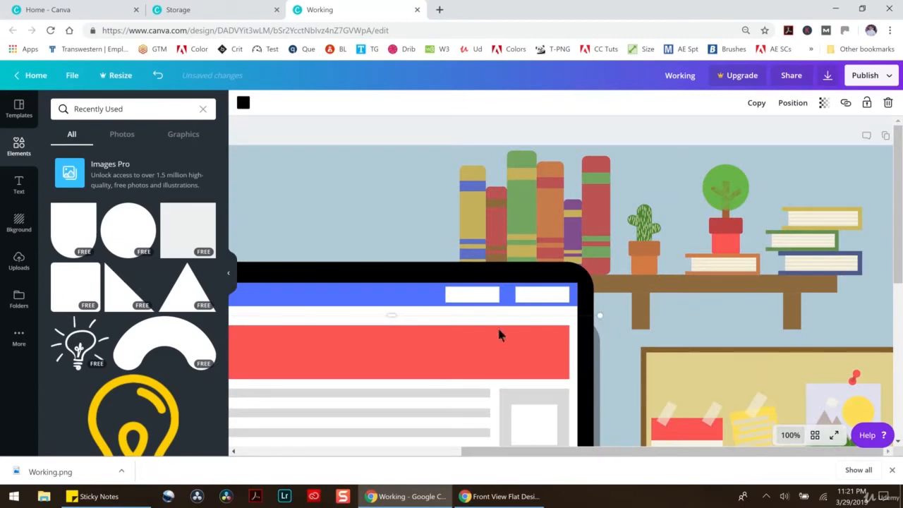
drag(390, 313, 392, 269)
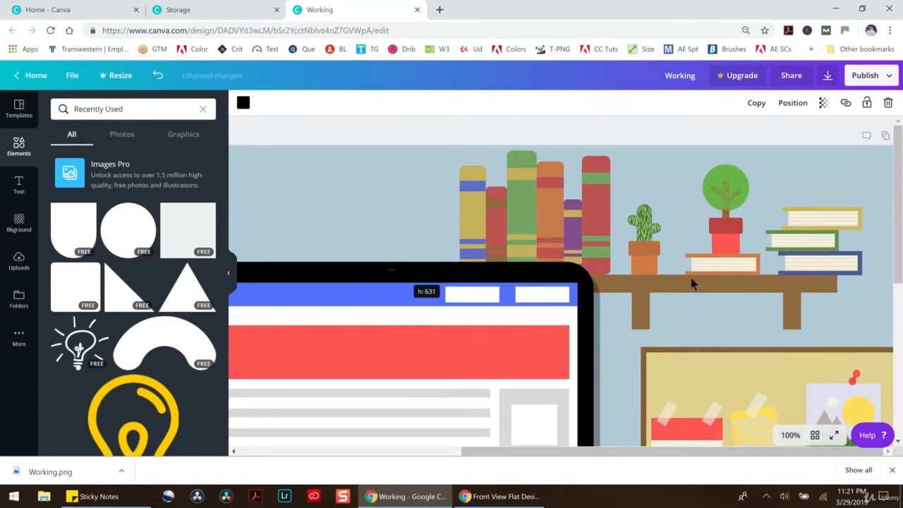
click(790, 434)
click(781, 313)
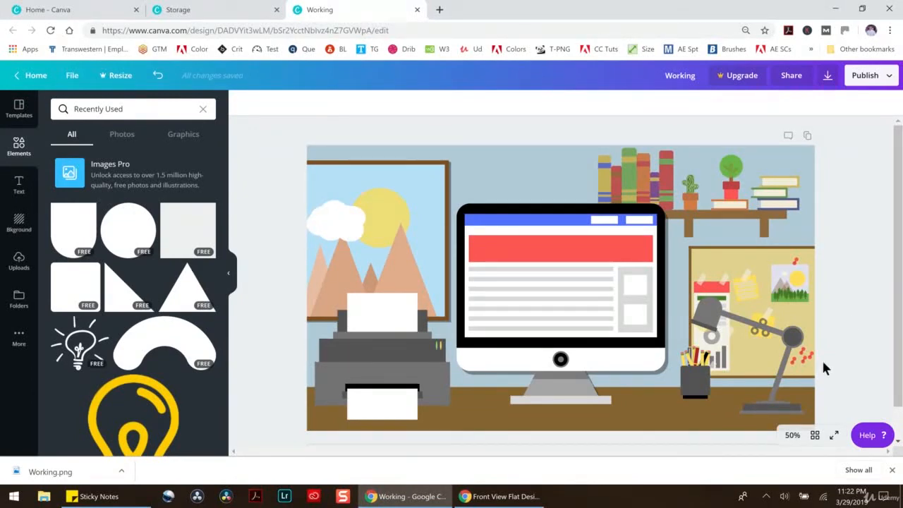
Add a circle and flatten it into a thin, wide ellipse across the base of the monitor stand
click(128, 229)
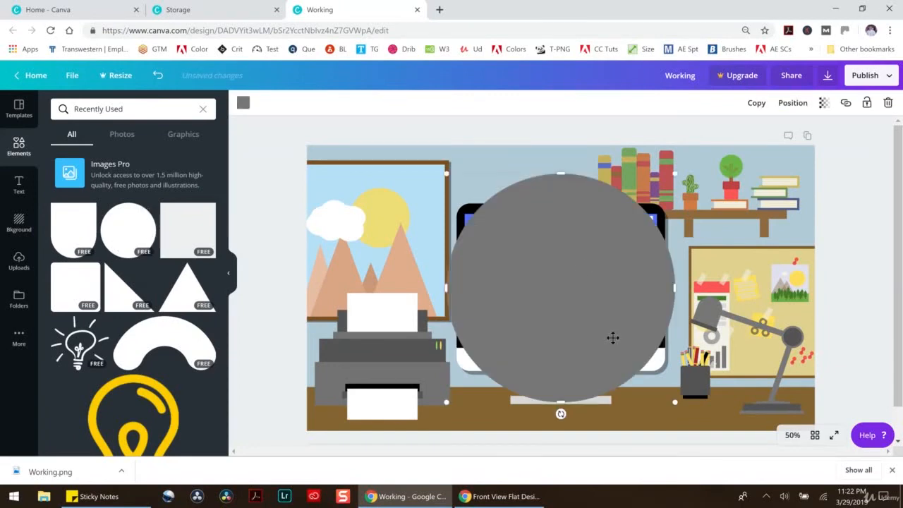
mouse_move(566, 403)
mouse_down()
mouse_move(586, 212)
mouse_move(580, 182)
mouse_move(557, 400)
mouse_move(574, 397)
mouse_up()
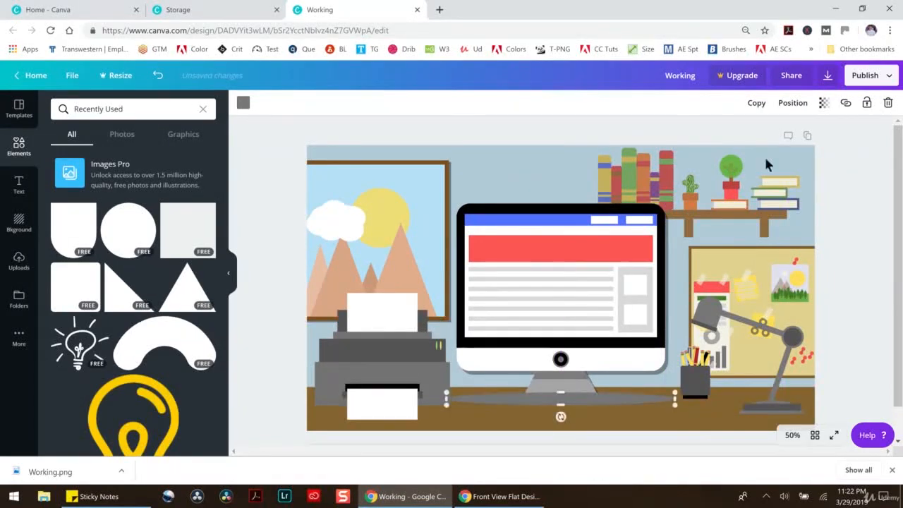
Set the flattened ellipse's transparency to 34 and send it backward behind the monitor stand
click(822, 103)
drag(797, 130, 749, 133)
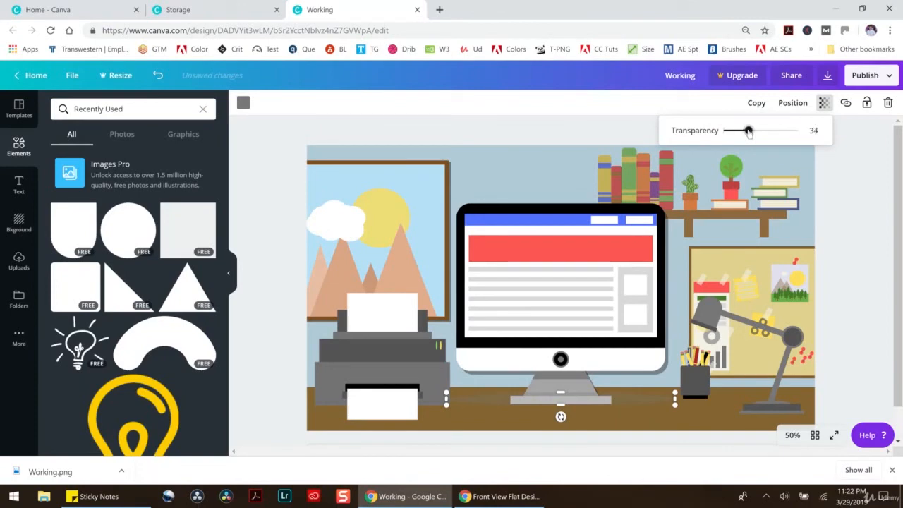
click(791, 104)
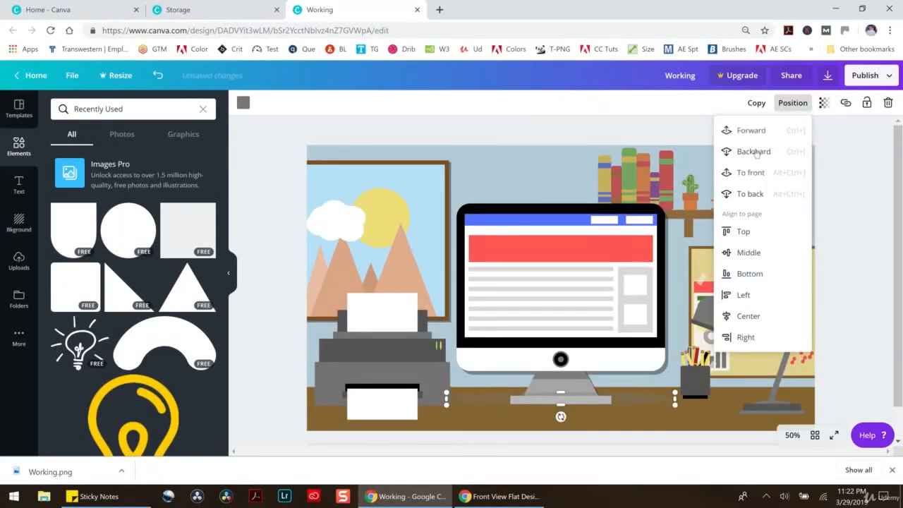
click(868, 219)
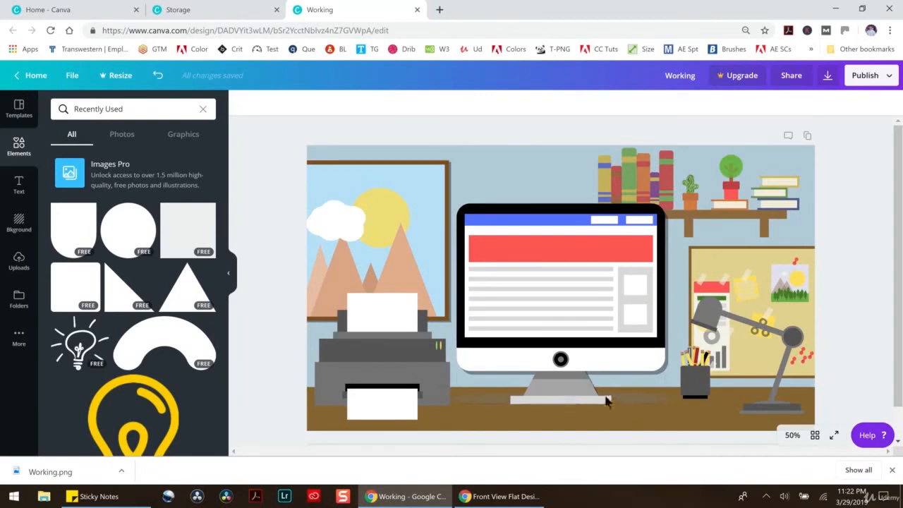
Undo the ellipse shadow under the monitor stand until the ellipse is removed from the design
click(159, 76)
click(161, 79)
click(162, 82)
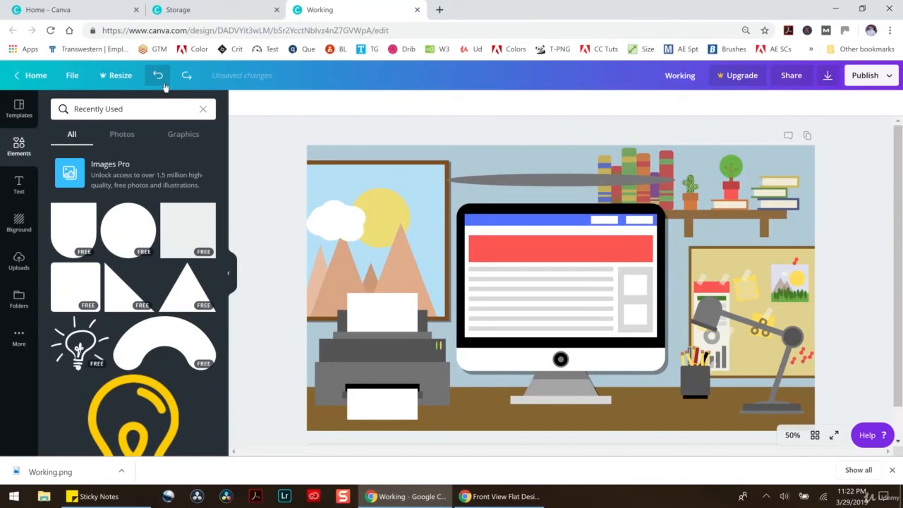
click(161, 81)
click(159, 77)
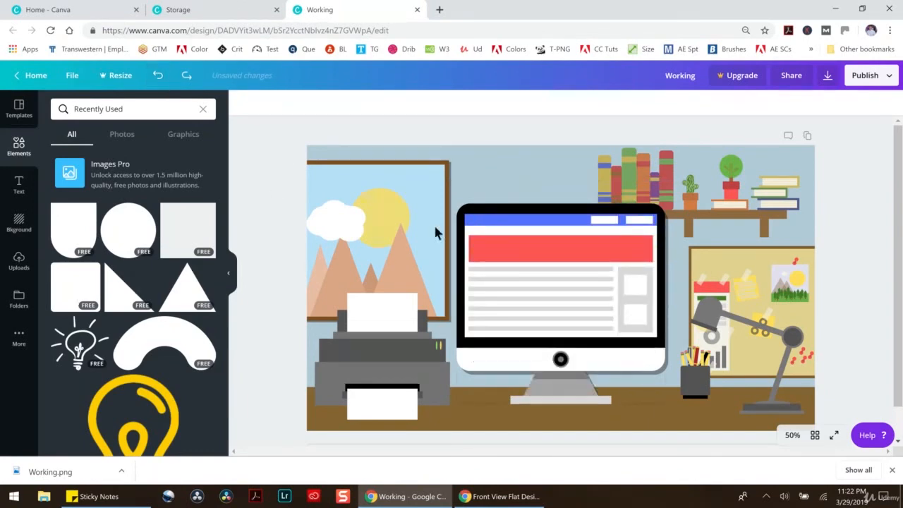
Undo the monitor's drop shadow changes until its black copy is gone from the scene
click(161, 74)
click(162, 75)
click(162, 75)
click(161, 75)
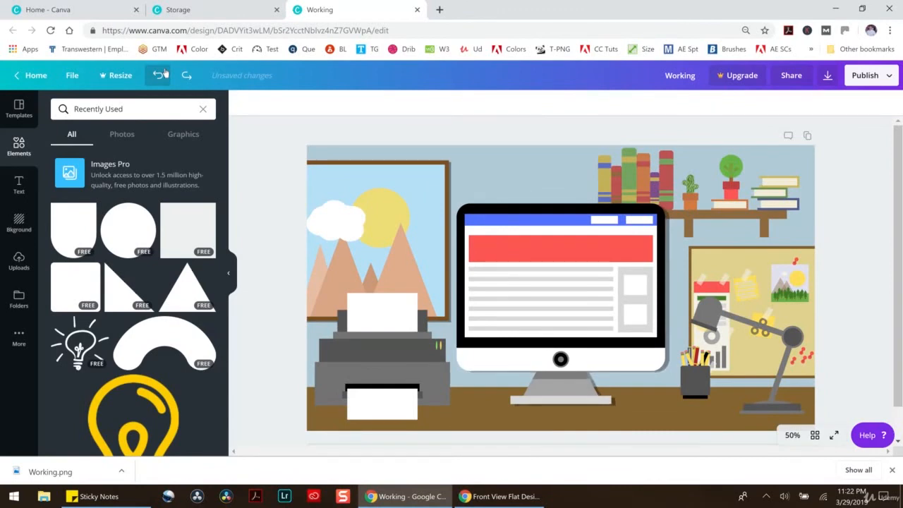
click(162, 75)
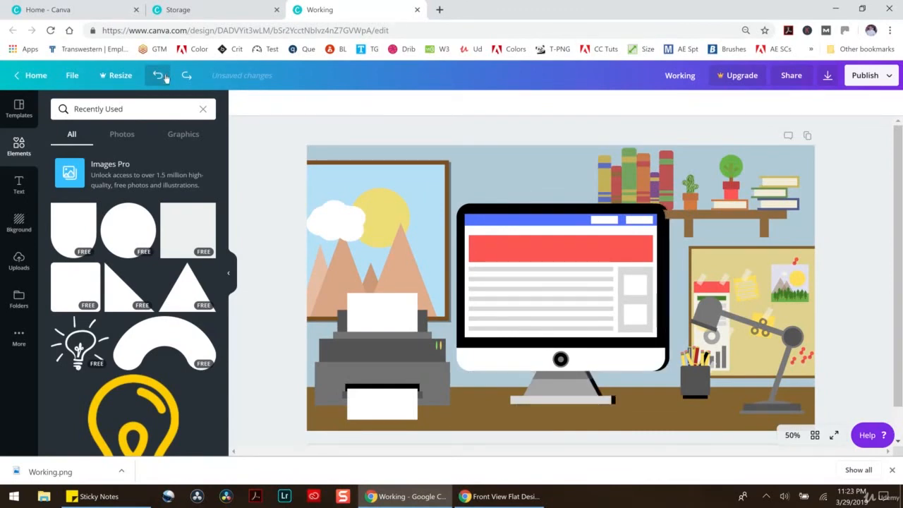
click(162, 74)
click(162, 75)
click(161, 75)
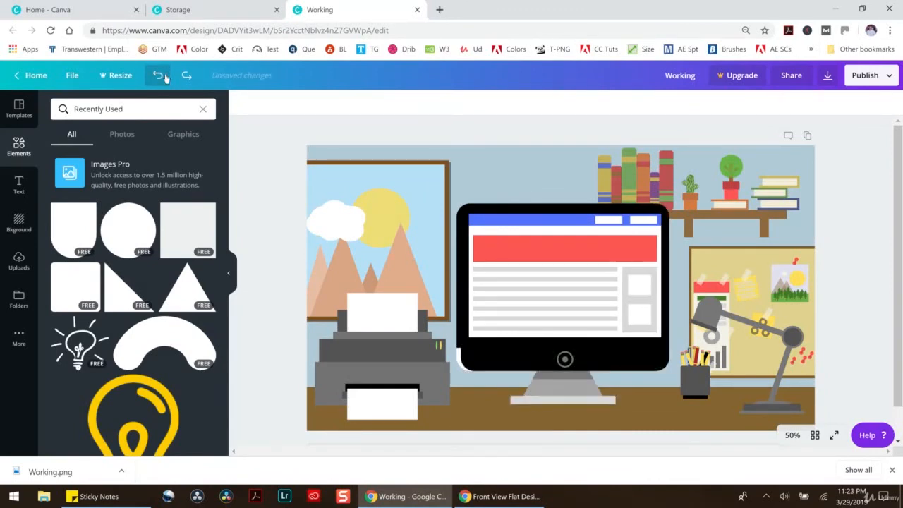
click(162, 75)
click(161, 75)
click(162, 75)
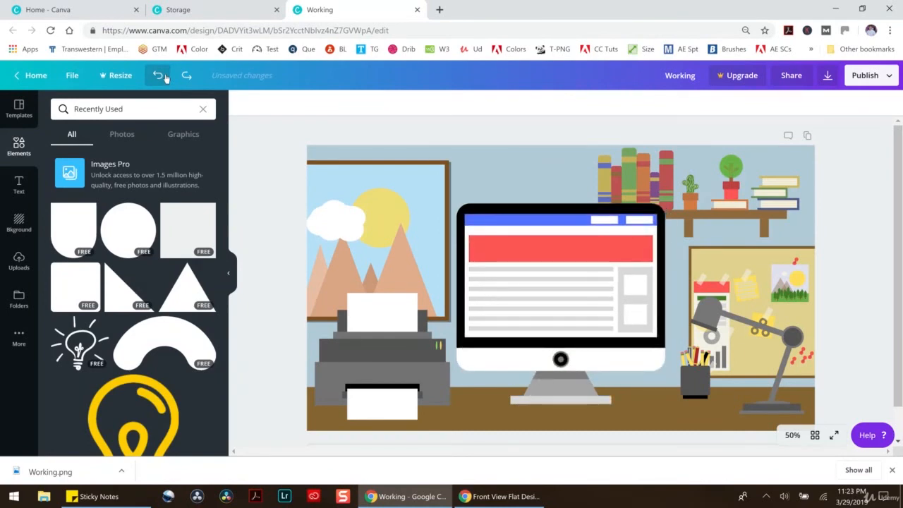
Undo the drop shadow work on the mountain picture frame, keeping the frame behind the printer paper
click(162, 75)
click(162, 74)
click(162, 75)
click(162, 75)
click(162, 75)
click(161, 74)
click(161, 74)
click(162, 74)
click(162, 75)
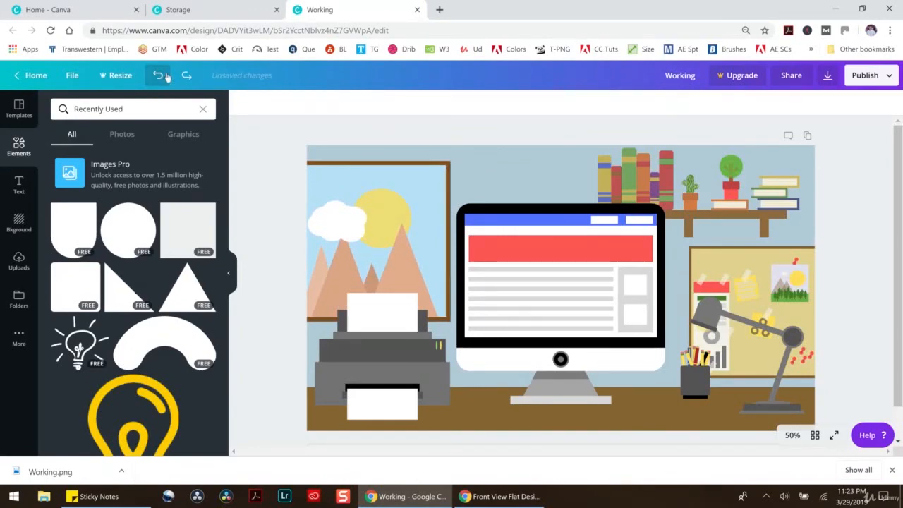
click(158, 76)
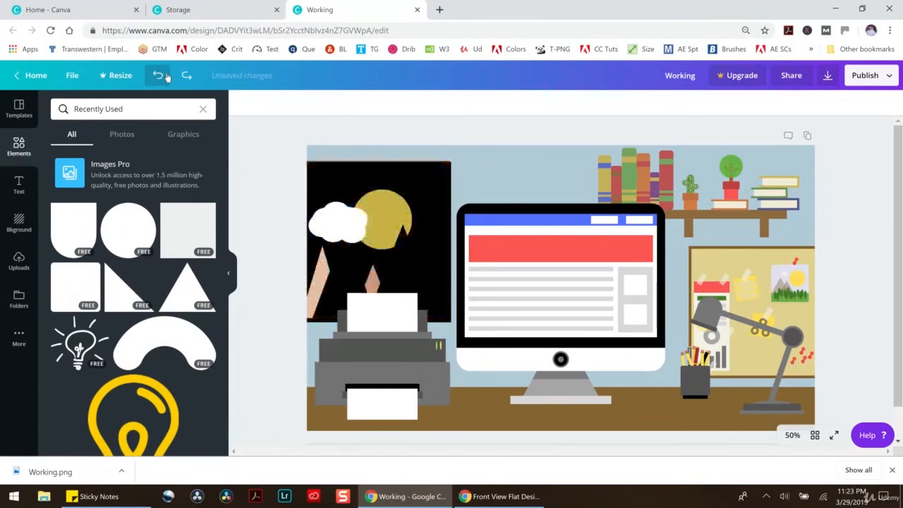
click(166, 77)
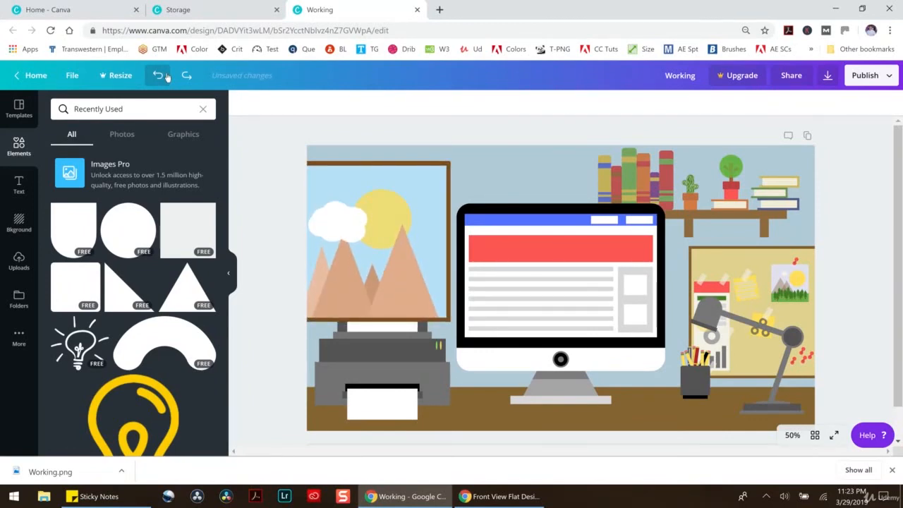
click(167, 77)
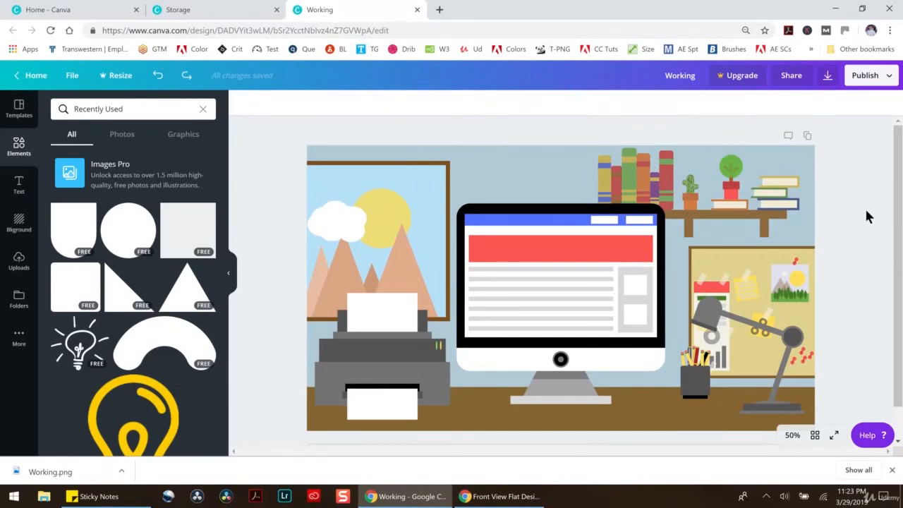
Unlock the wall rectangle and compare cream and light blue fills, settling on pale lavender
click(532, 162)
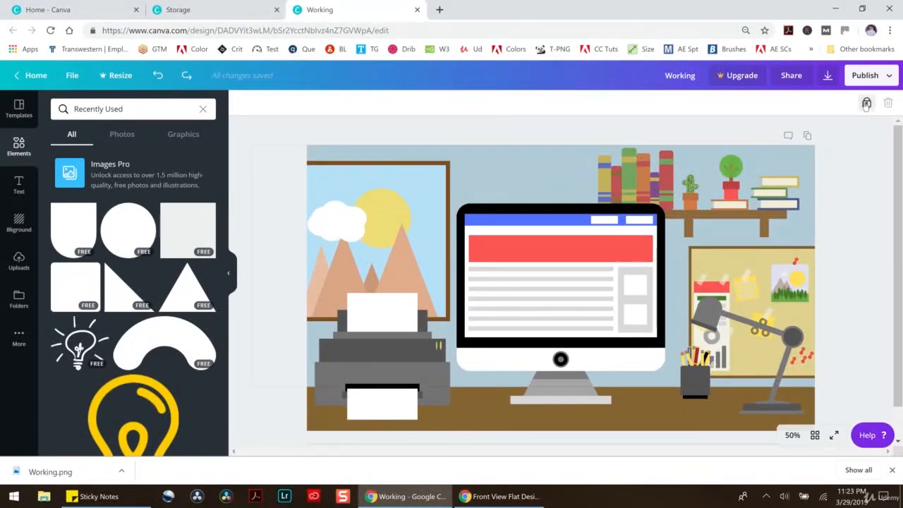
click(241, 104)
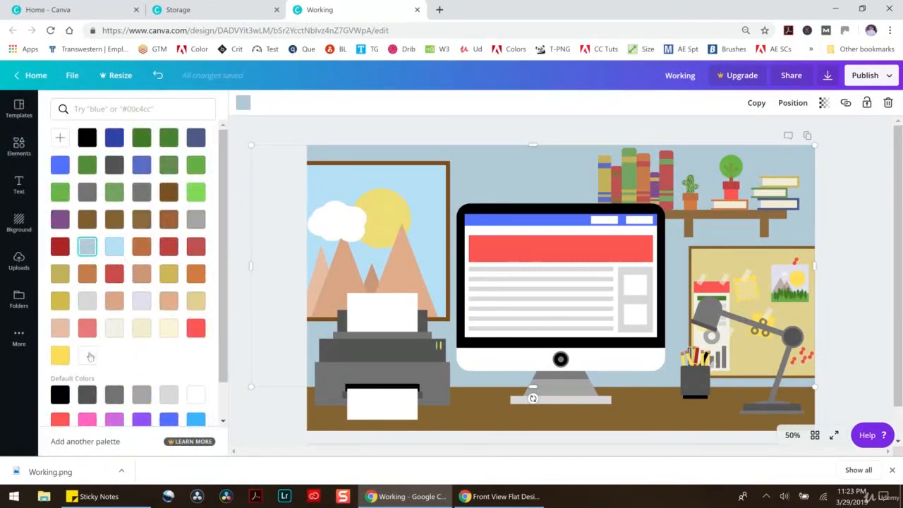
click(115, 329)
click(140, 330)
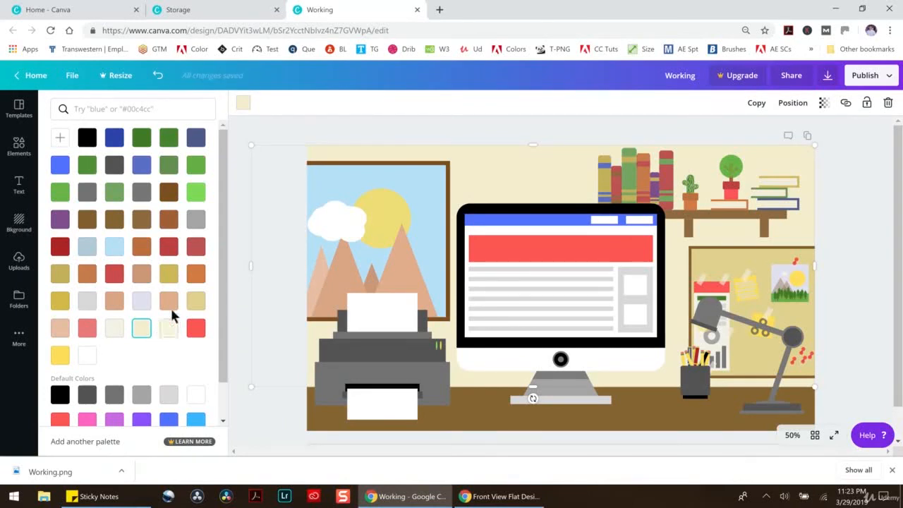
click(144, 299)
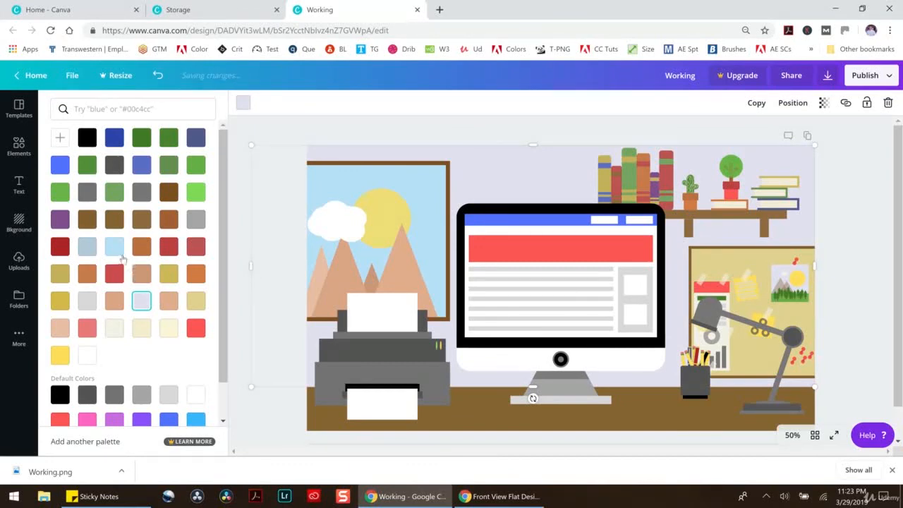
click(118, 253)
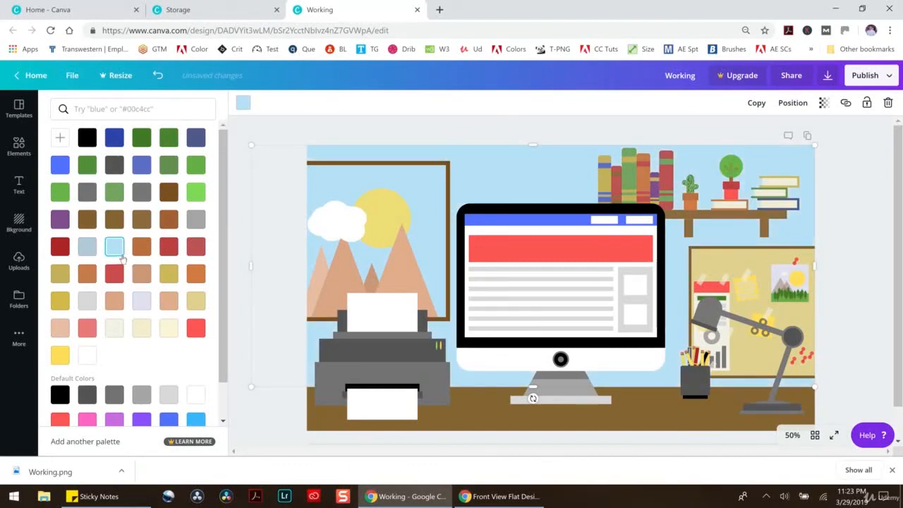
click(93, 253)
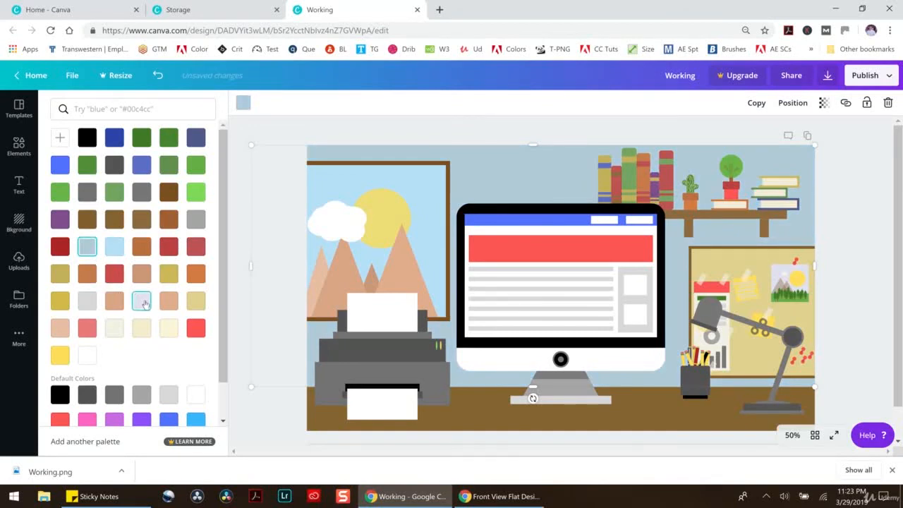
click(143, 304)
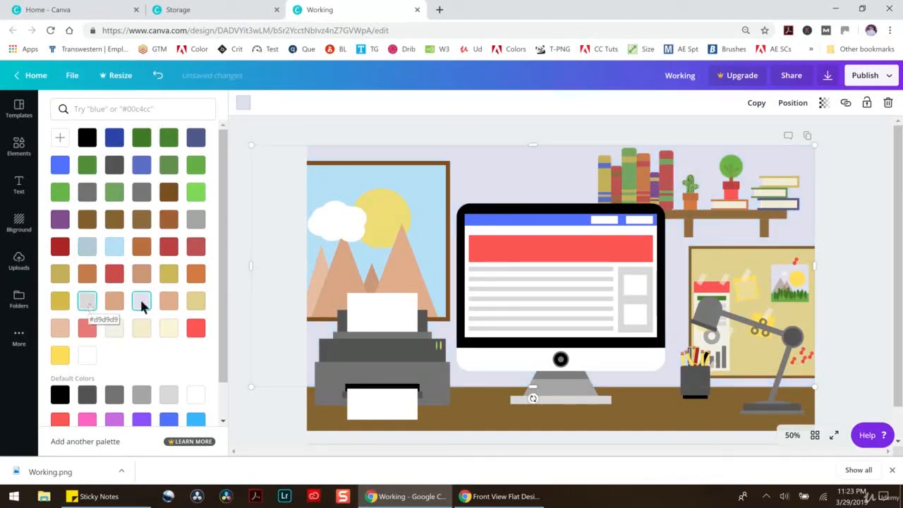
click(846, 277)
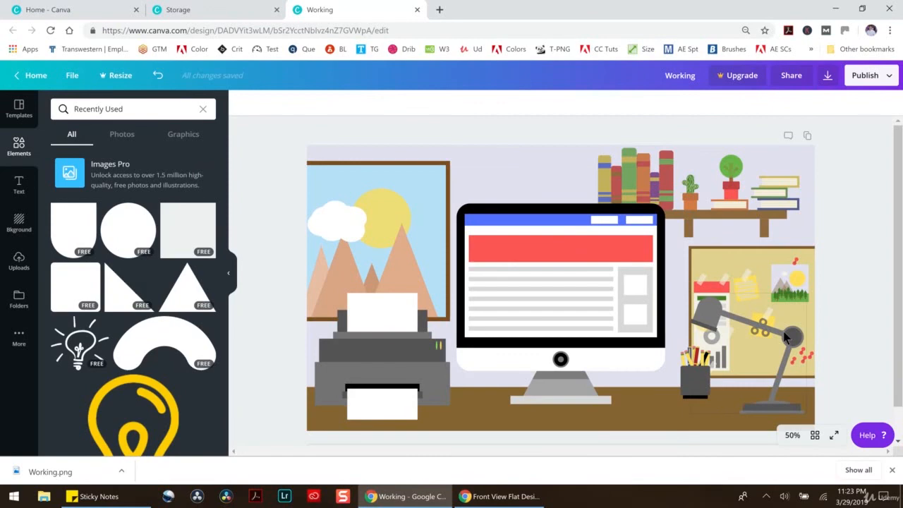
Duplicate the brown desk surface, shift the copy slightly upward and set its transparency to 26
click(656, 422)
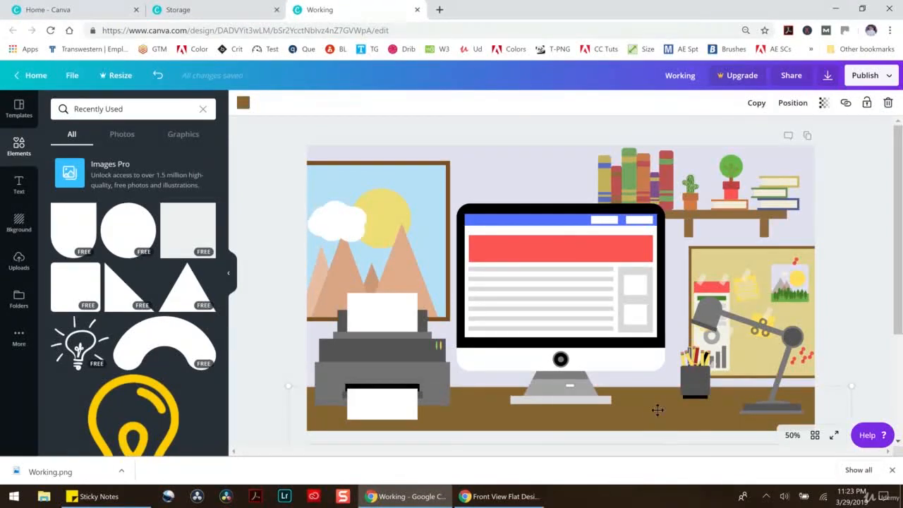
drag(655, 417, 642, 403)
click(823, 103)
drag(788, 130, 742, 138)
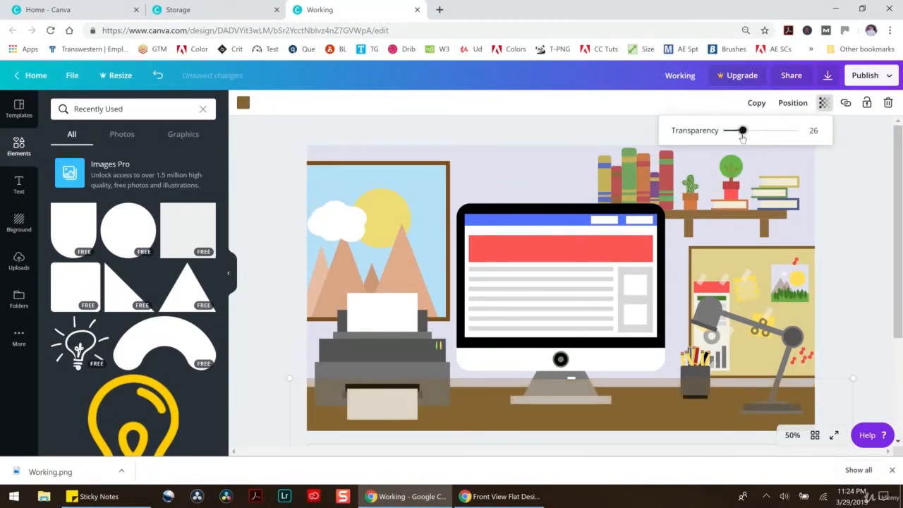
Send the translucent desk copy behind the desk objects and lower its upper edge to a height of about 750
click(783, 102)
click(760, 154)
click(760, 154)
click(753, 131)
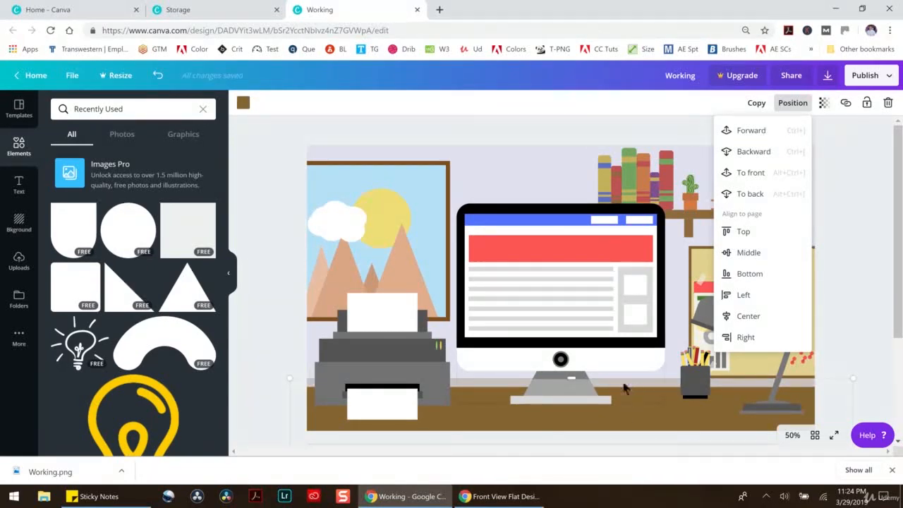
drag(571, 378, 571, 382)
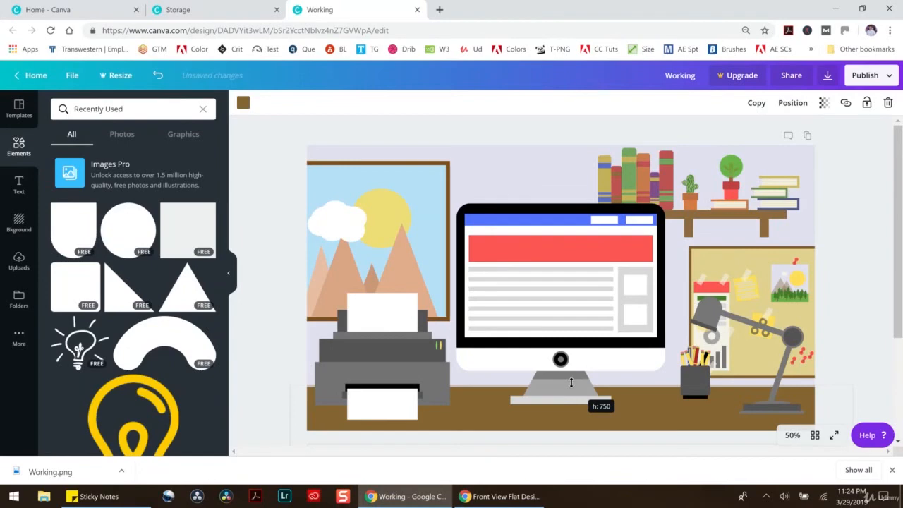
click(851, 264)
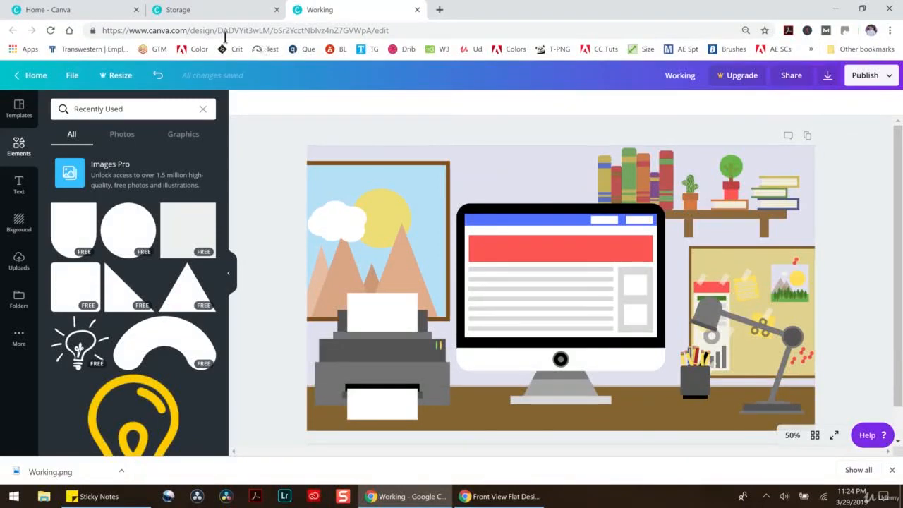
Undo the translucent desk copy, redoing one change to restore the objects in front of the desk
click(157, 76)
click(158, 75)
click(158, 76)
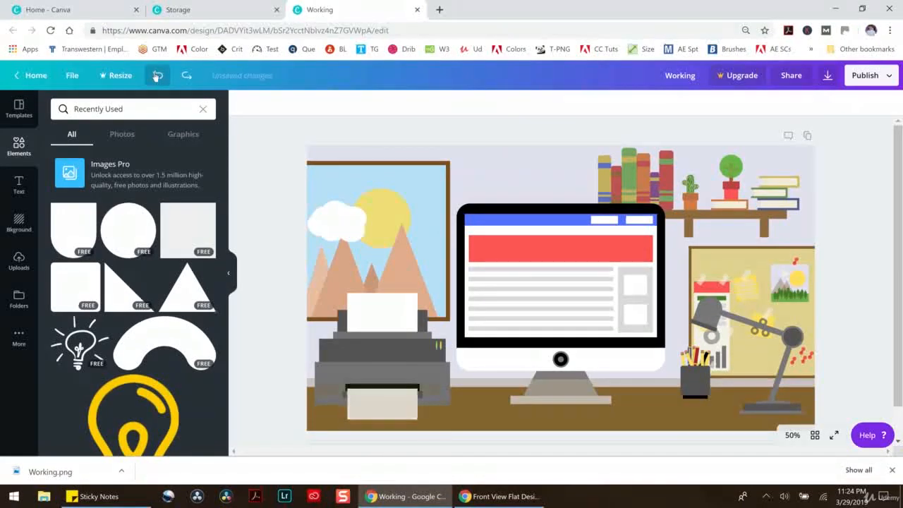
click(157, 75)
click(157, 75)
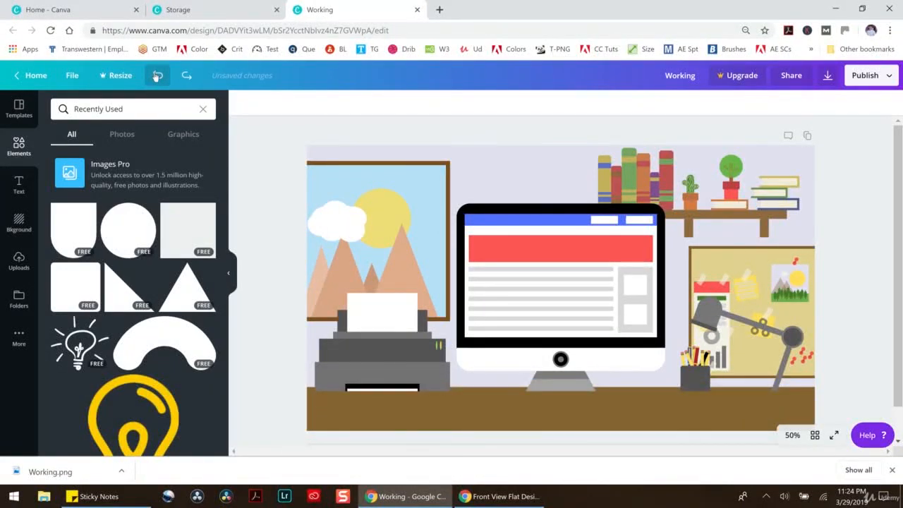
click(189, 78)
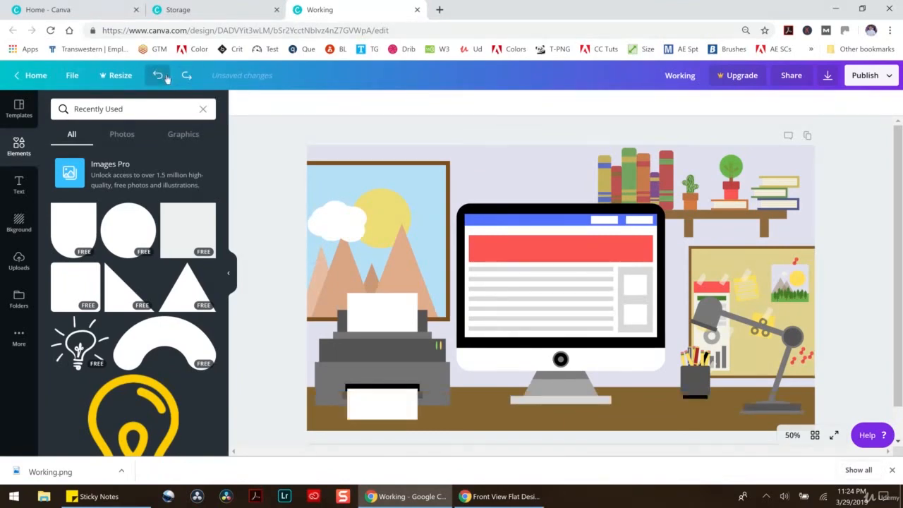